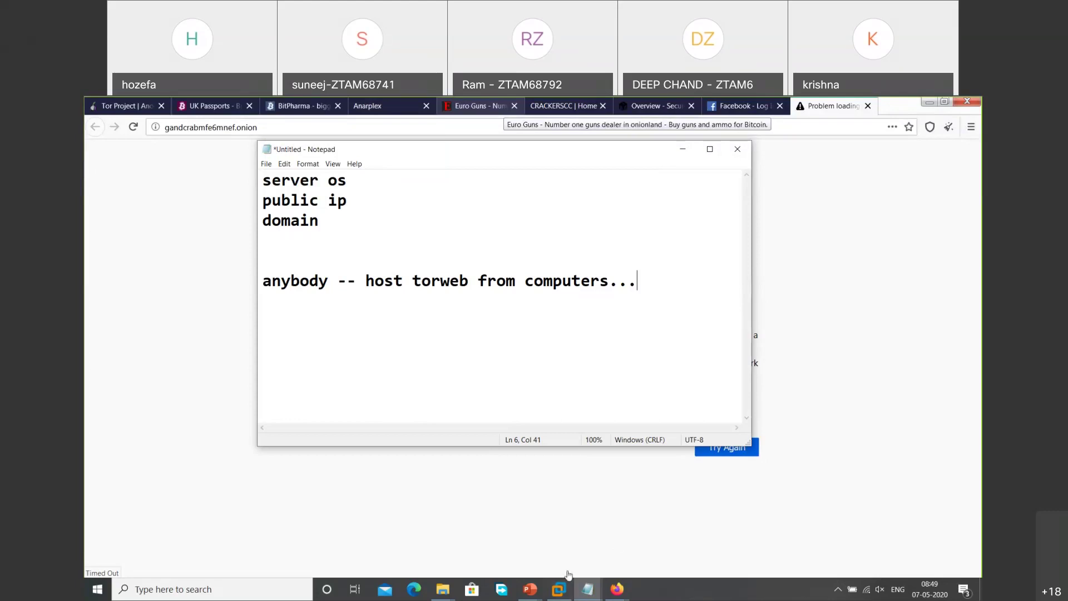
- Switch to the private Firefox window showing the Facebook login page and open that page's source code
mouse_move(621, 590)
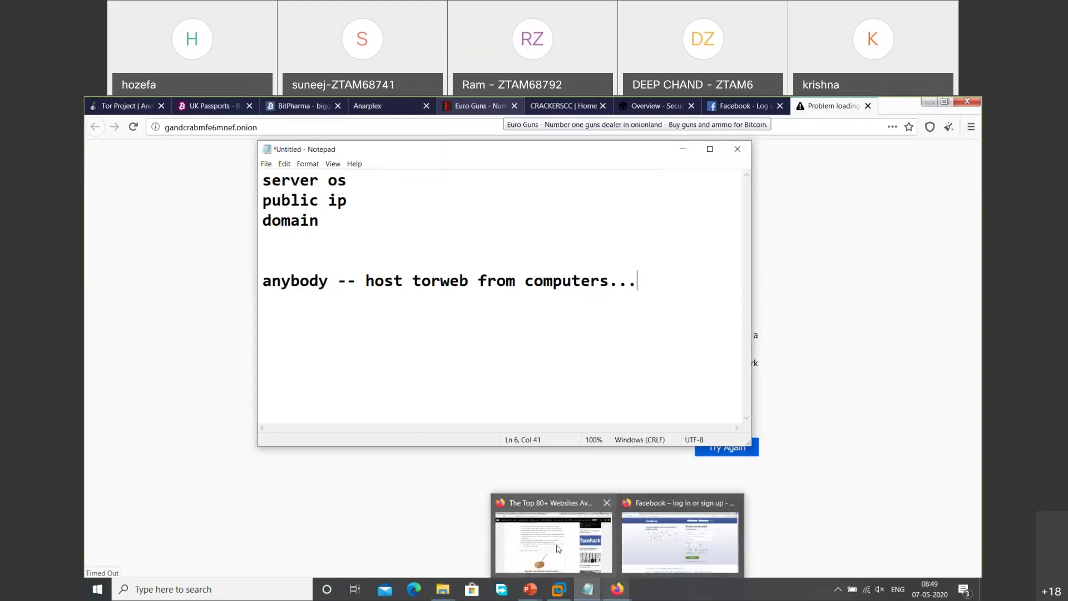
left_click(660, 528)
left_click(370, 141)
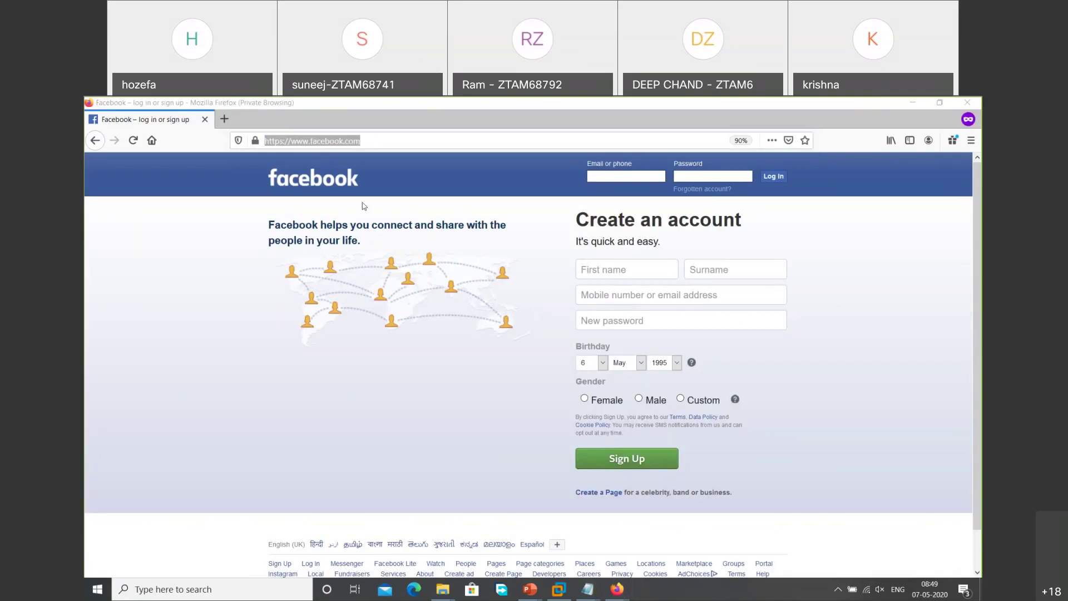
left_click(143, 270)
key("ctrl+u")
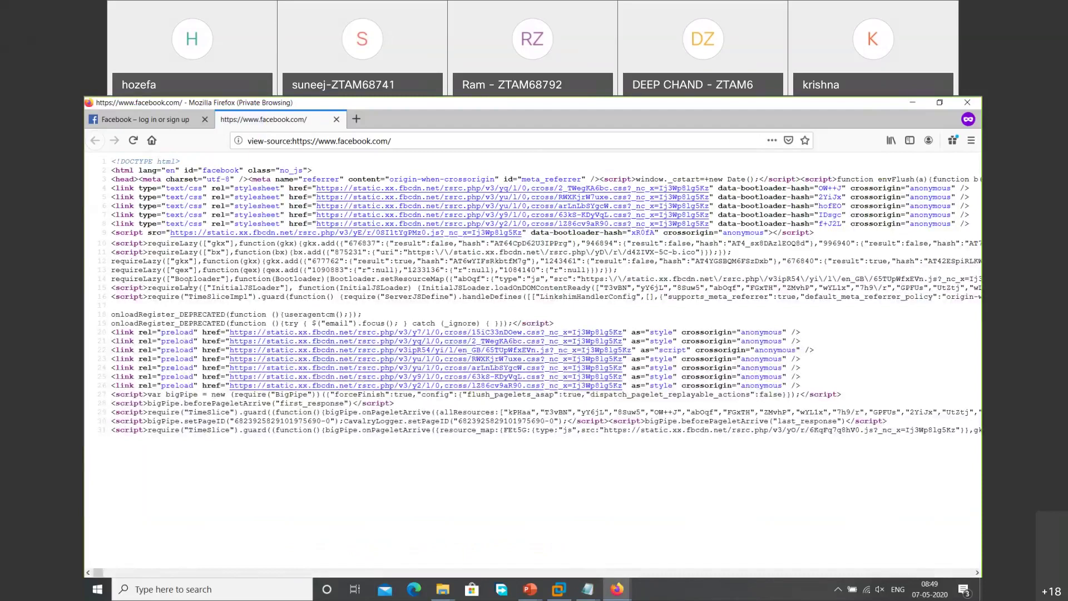
- Copy the full source code of the Facebook page and replace the text of the open Notepad document with it
left_click(173, 125)
right_click(223, 261)
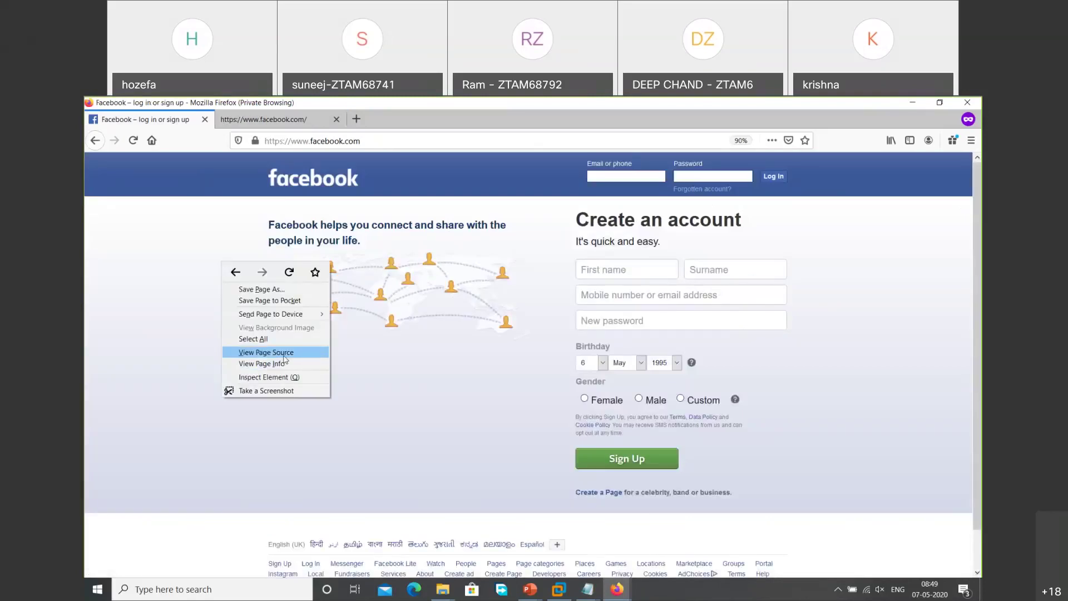
left_click(284, 120)
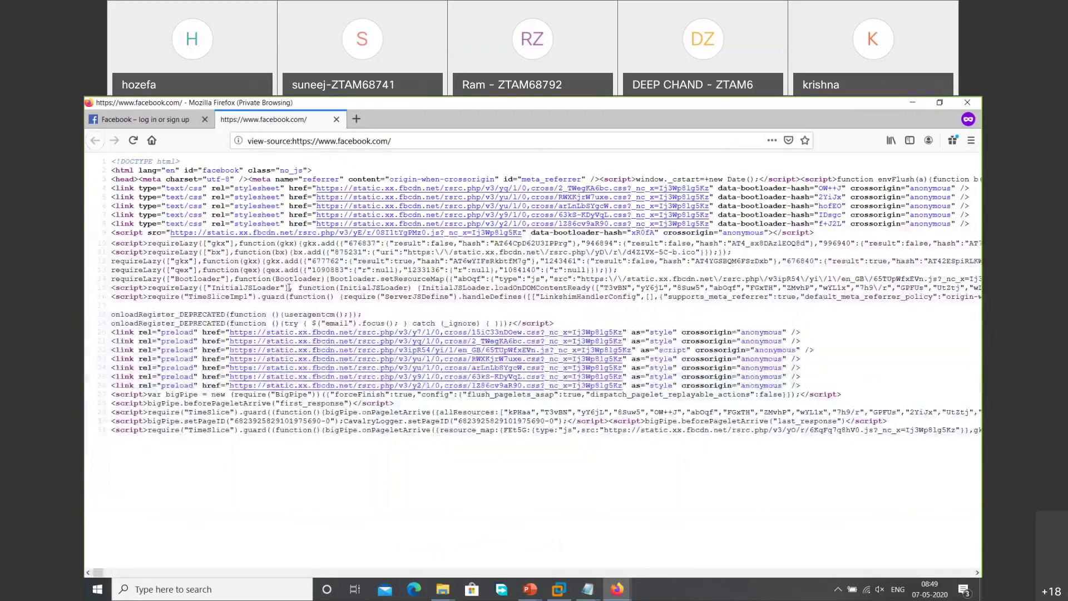
key("super+d")
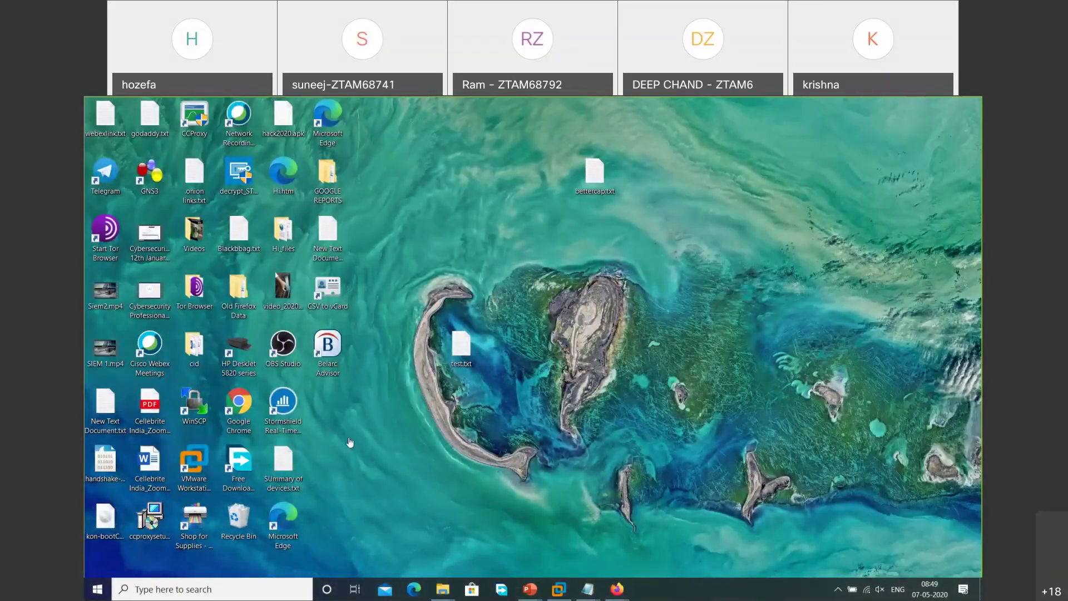
key("super+d")
key("ctrl+v")
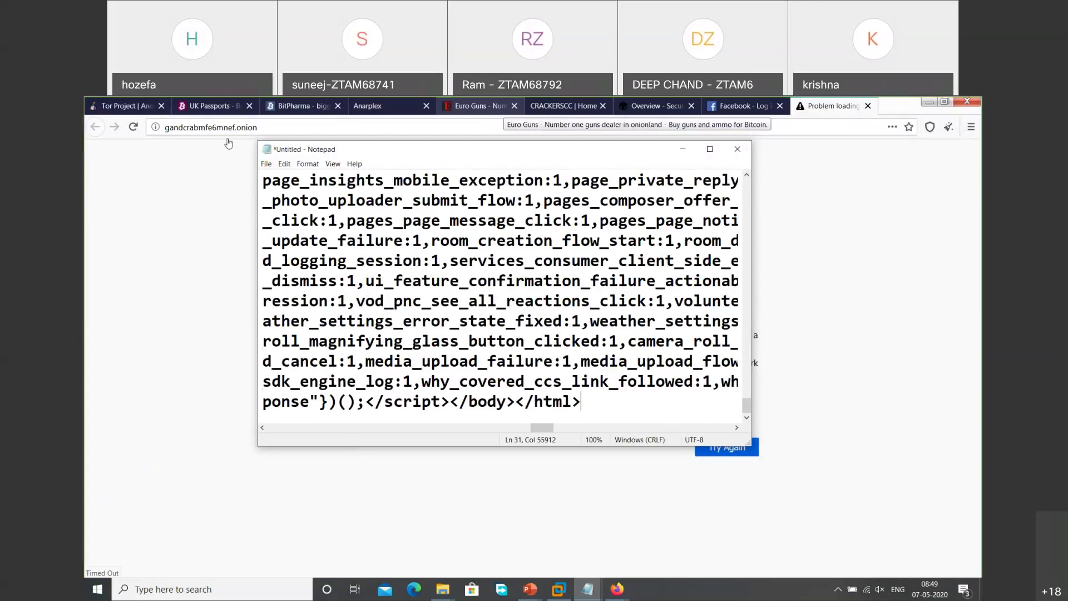
- Save the Notepad document on the Desktop as index.html with the file type All Files and UTF-8 encoding
left_click(266, 163)
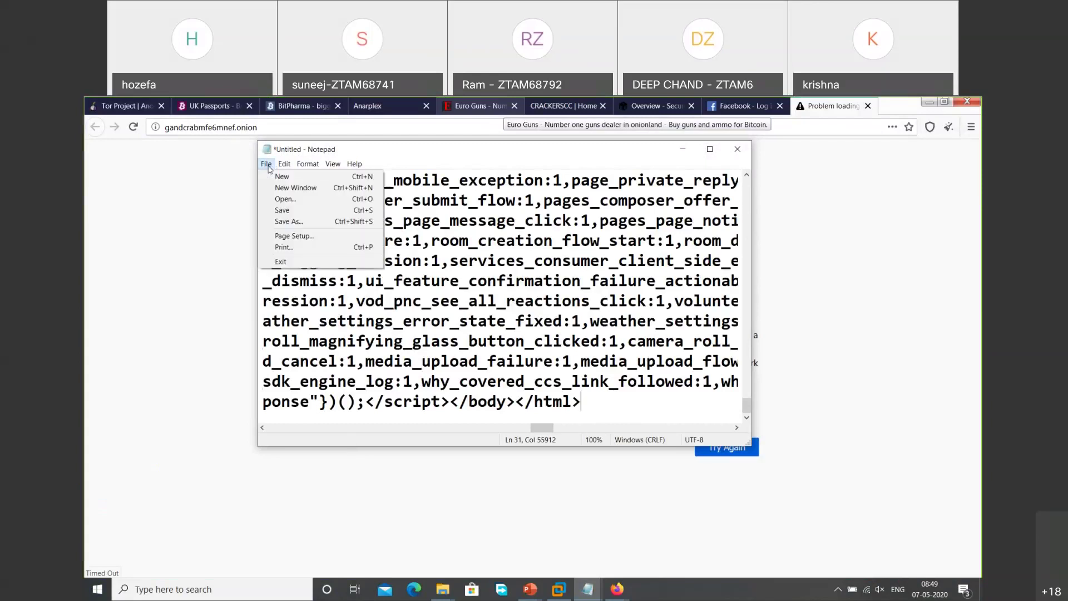
left_click(287, 221)
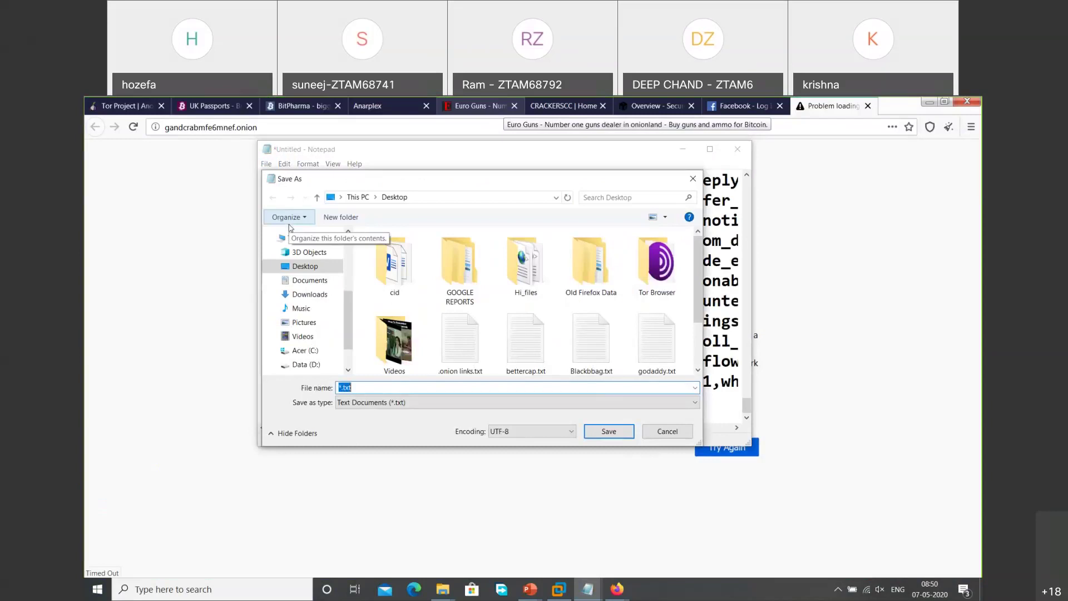
type("index.html")
left_click(393, 407)
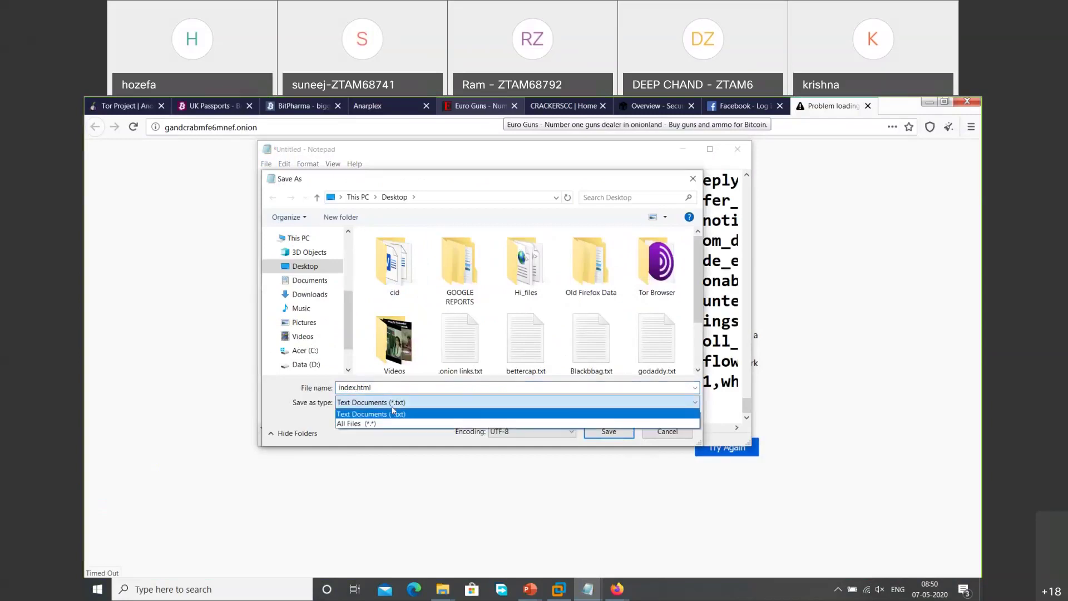
left_click(384, 425)
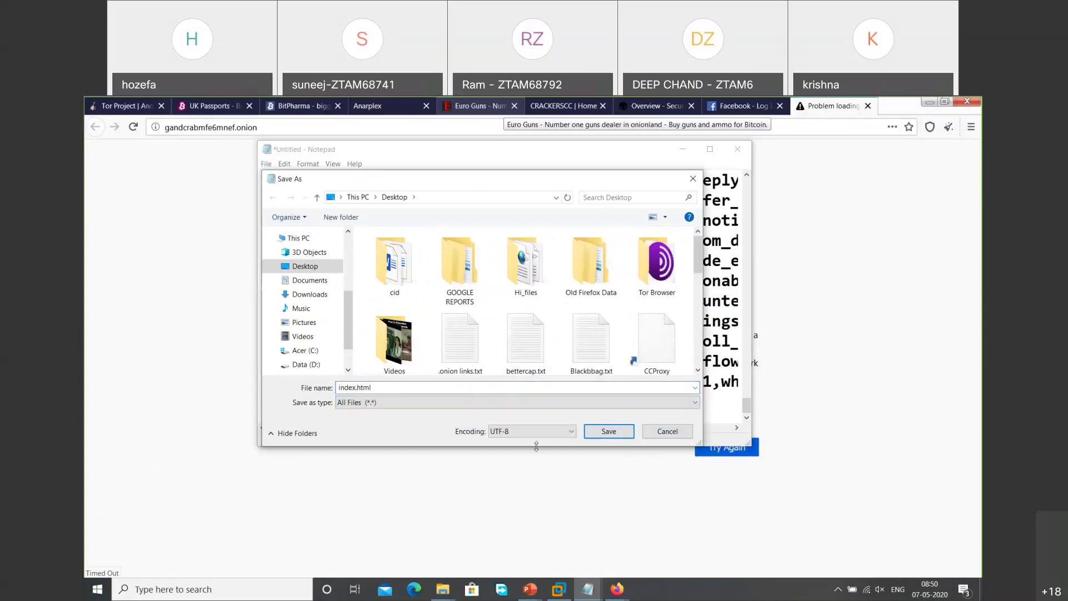
left_click(612, 431)
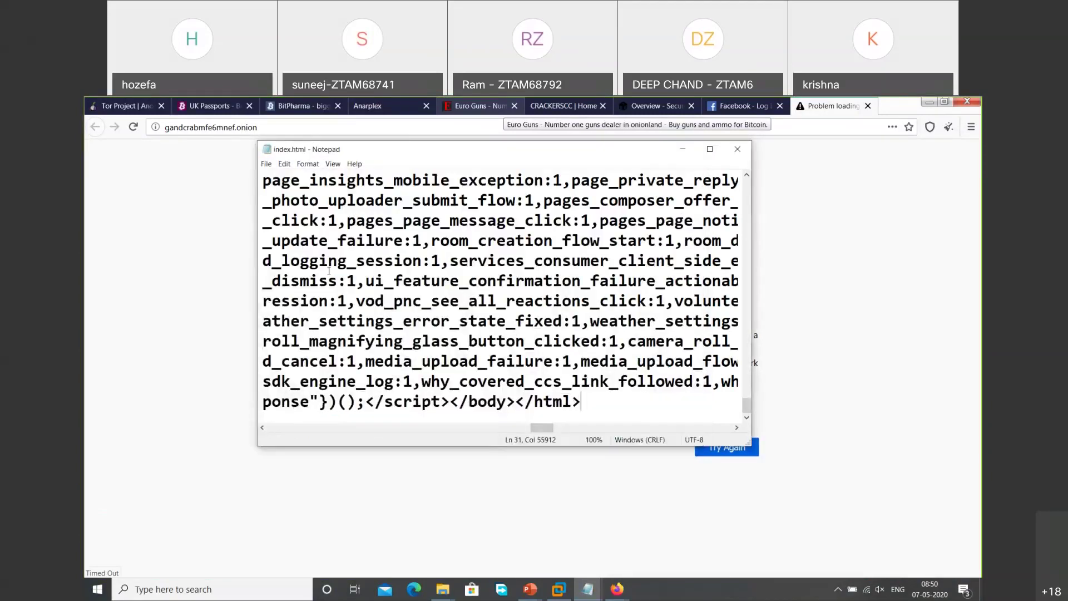
- Copy index.html from the desktop, switch to the VMware virtual machine and show its desktop
key("super+d")
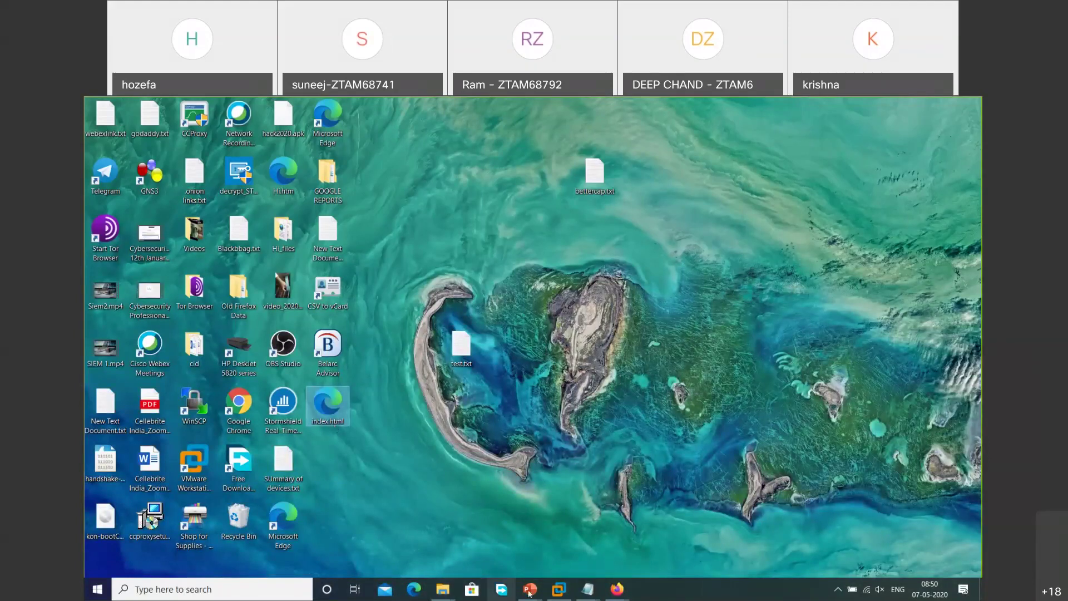
left_click(559, 589)
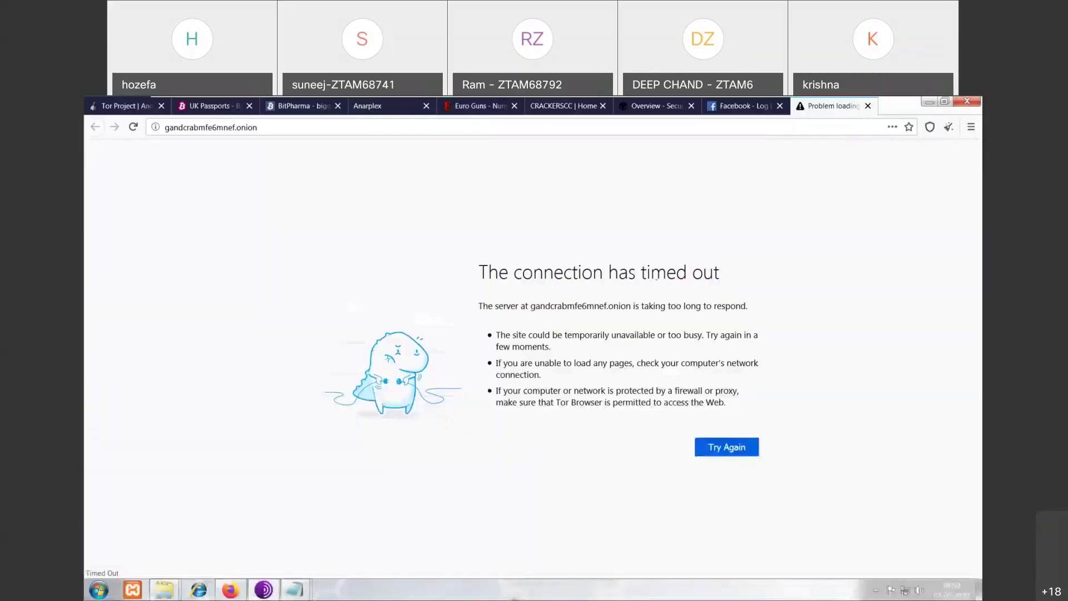
key("super+d")
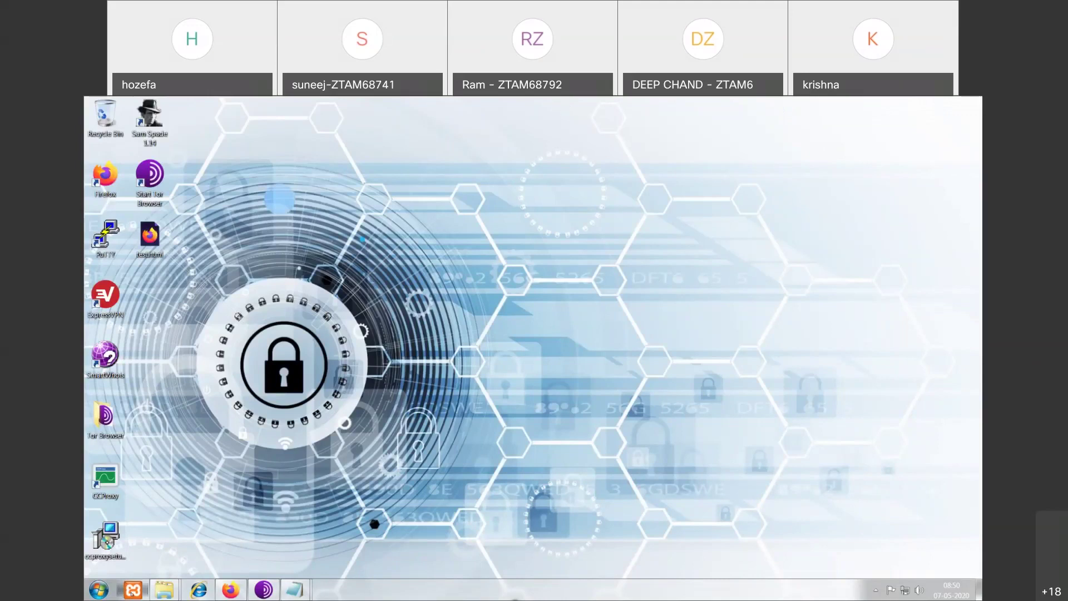
- Launch the XAMPP Control Panel in English and start the Apache module
left_click(132, 589)
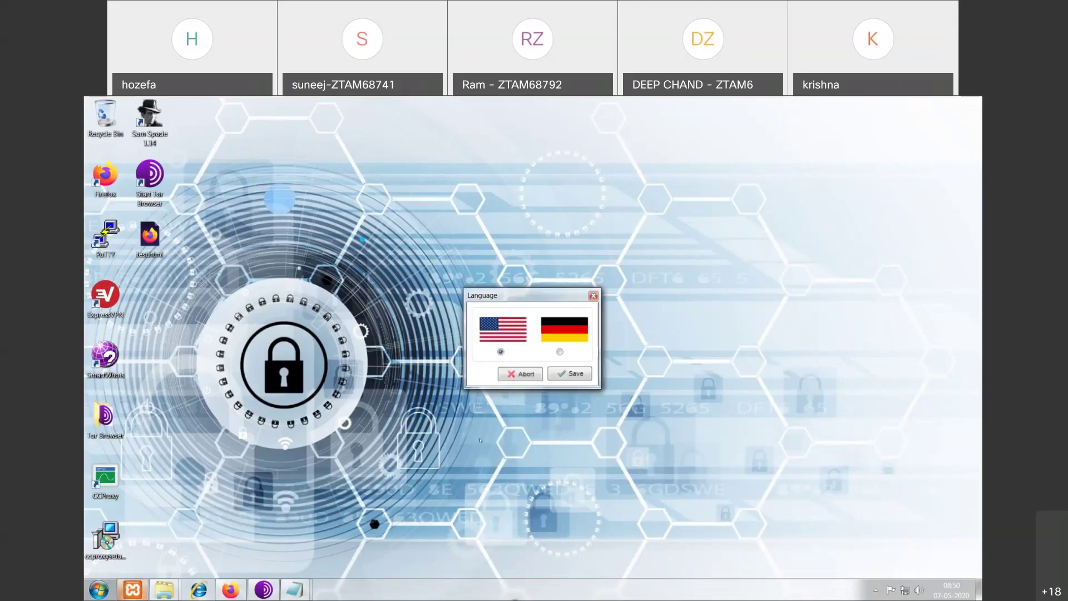
left_click(576, 376)
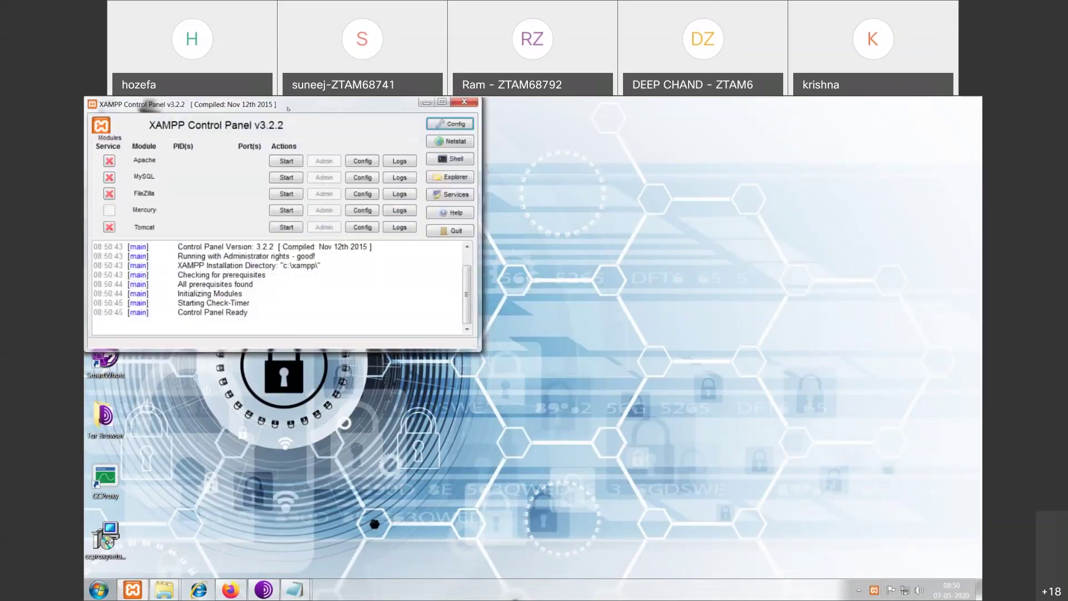
left_click_drag(288, 108, 426, 166)
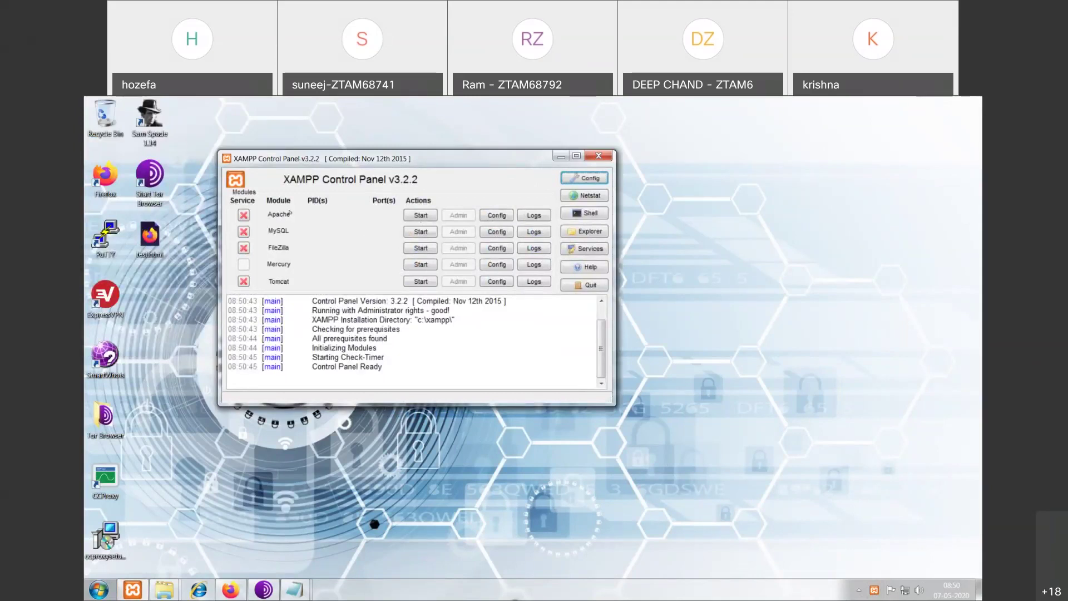
left_click(420, 215)
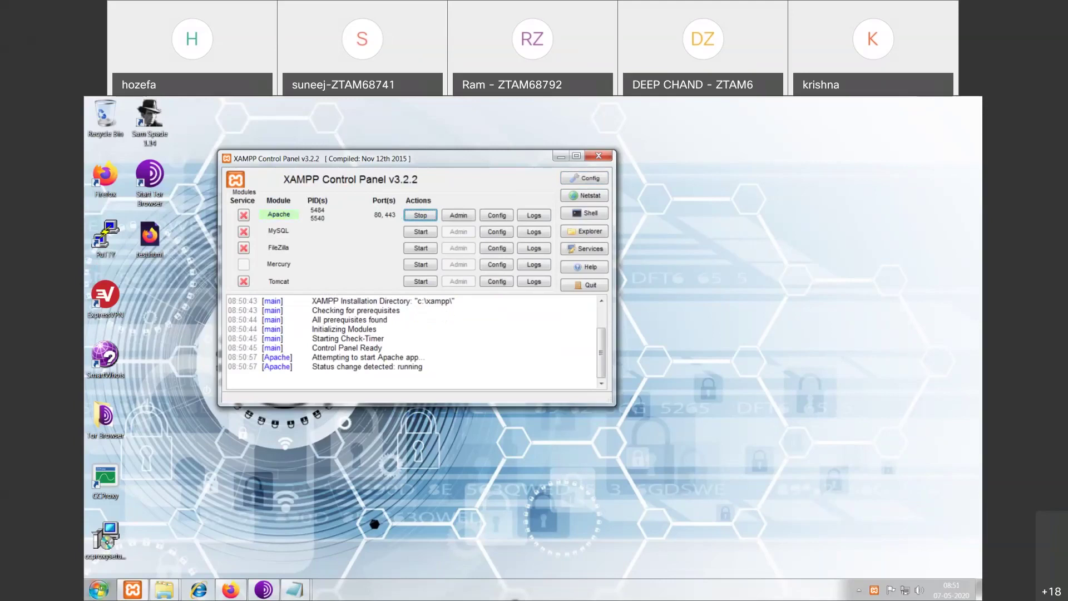
- Open the htdocs folder inside C:\xampp in the file explorer
left_click(99, 590)
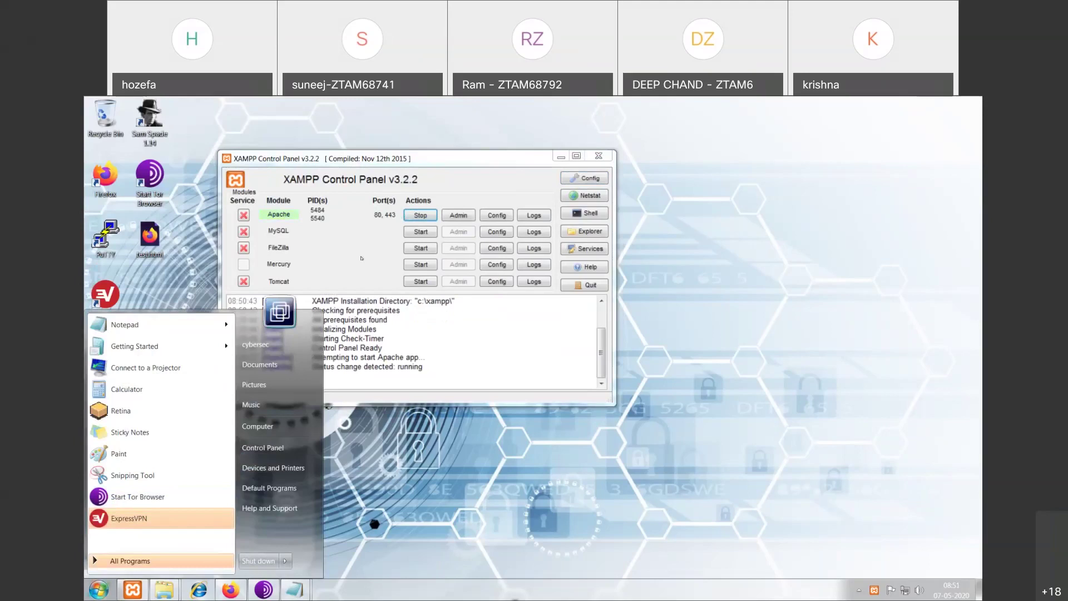
left_click(361, 259)
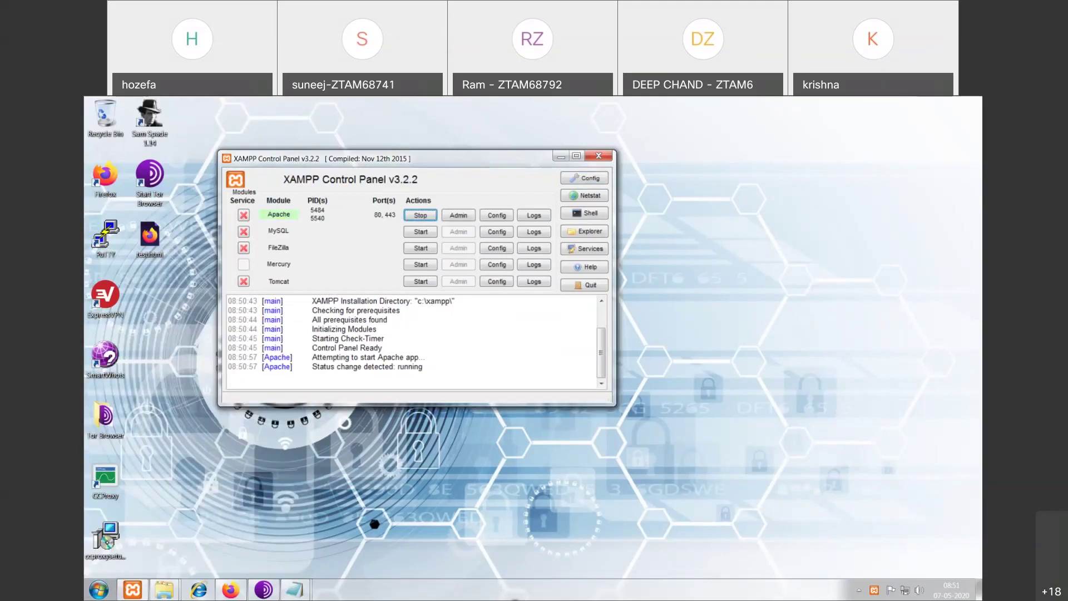
left_click(98, 590)
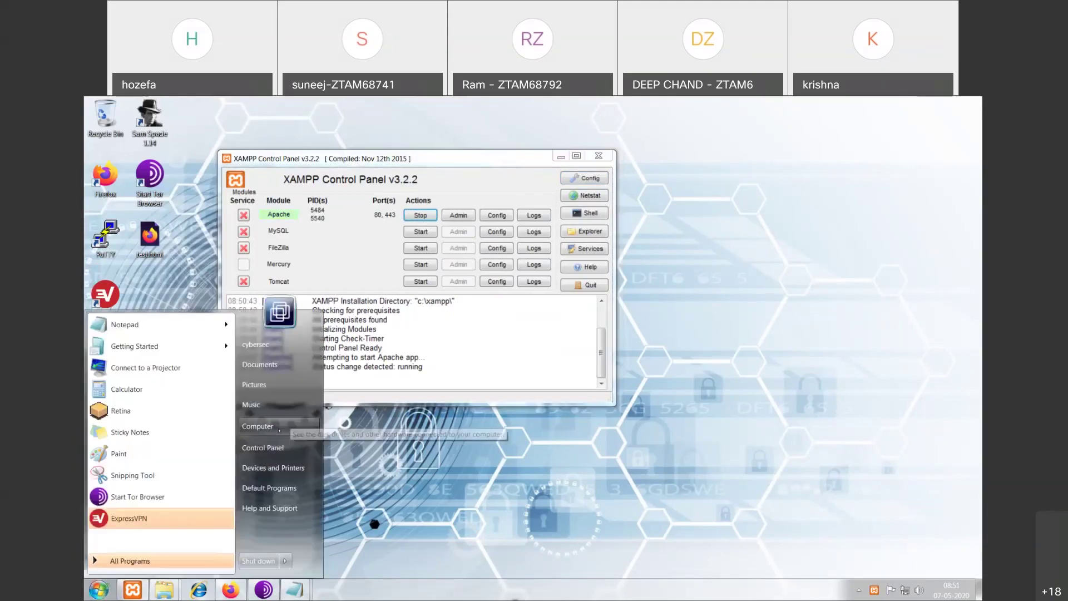
left_click(279, 429)
double_click(361, 223)
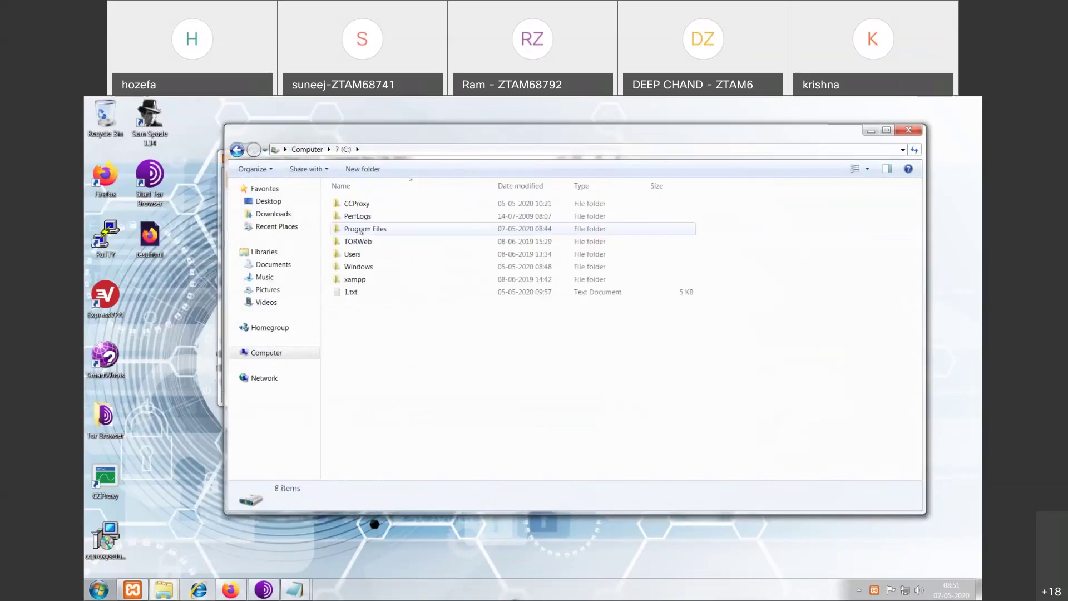
left_click(358, 280)
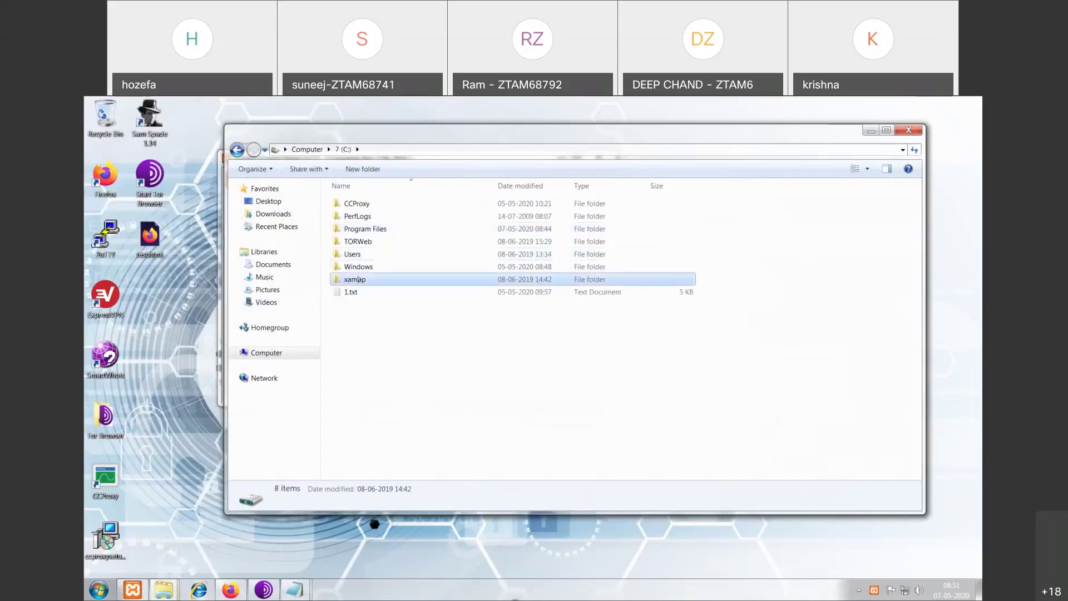
double_click(358, 279)
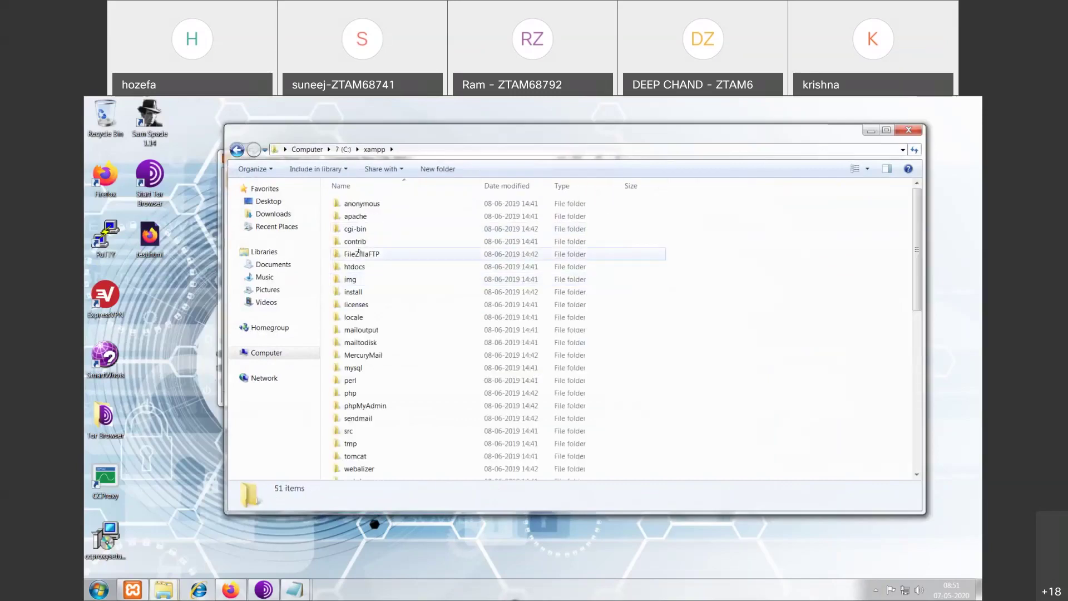
left_click(359, 252)
key("Down")
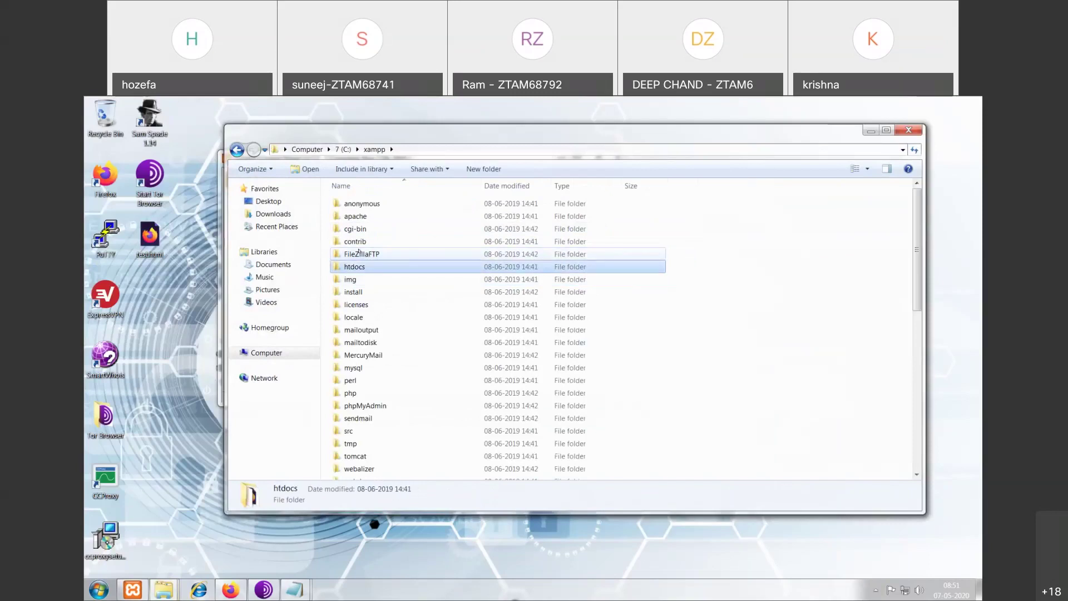
key("Return")
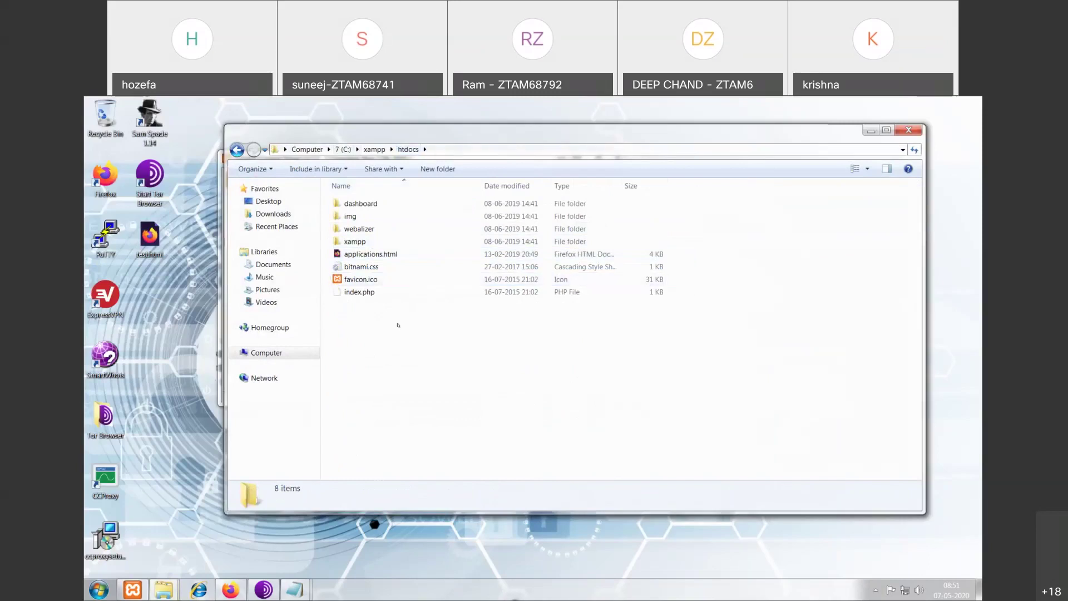
- Paste index.html into the htdocs folder and delete index.php from it
key("ctrl+v")
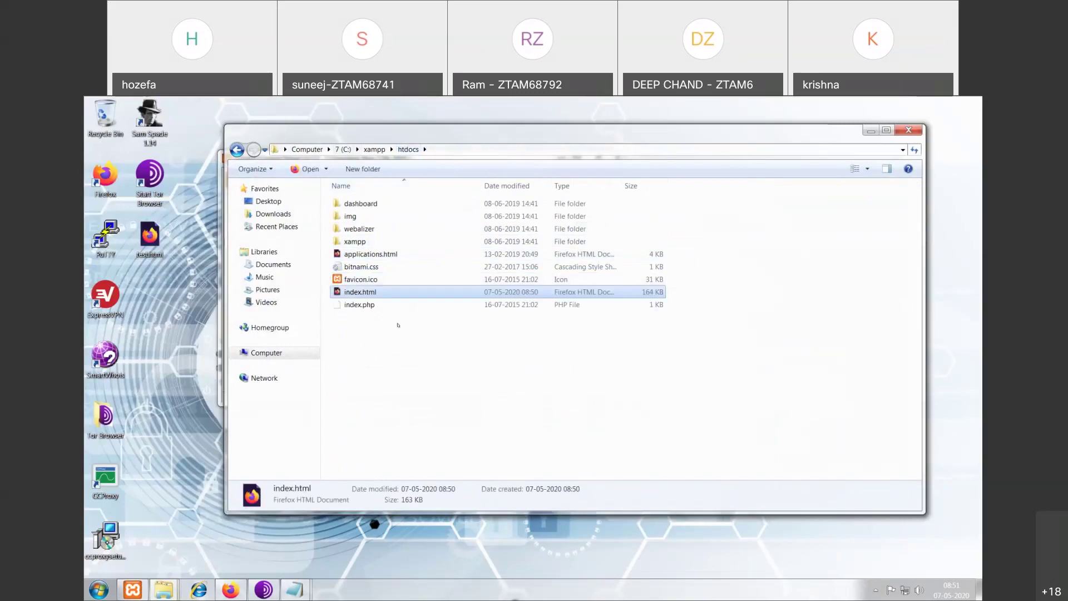
left_click(374, 306)
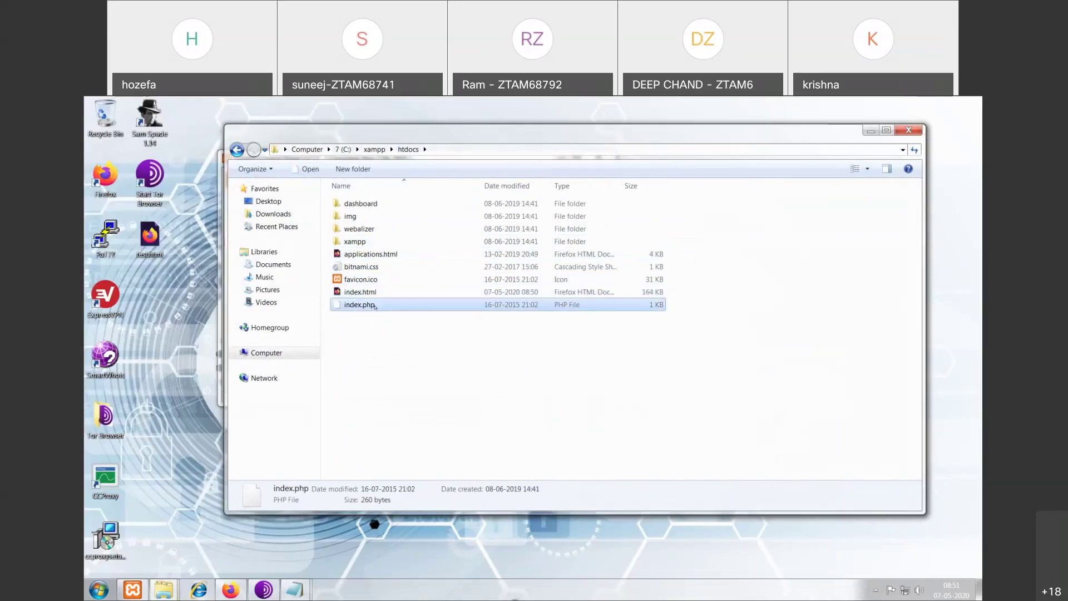
key("Delete")
key("Return")
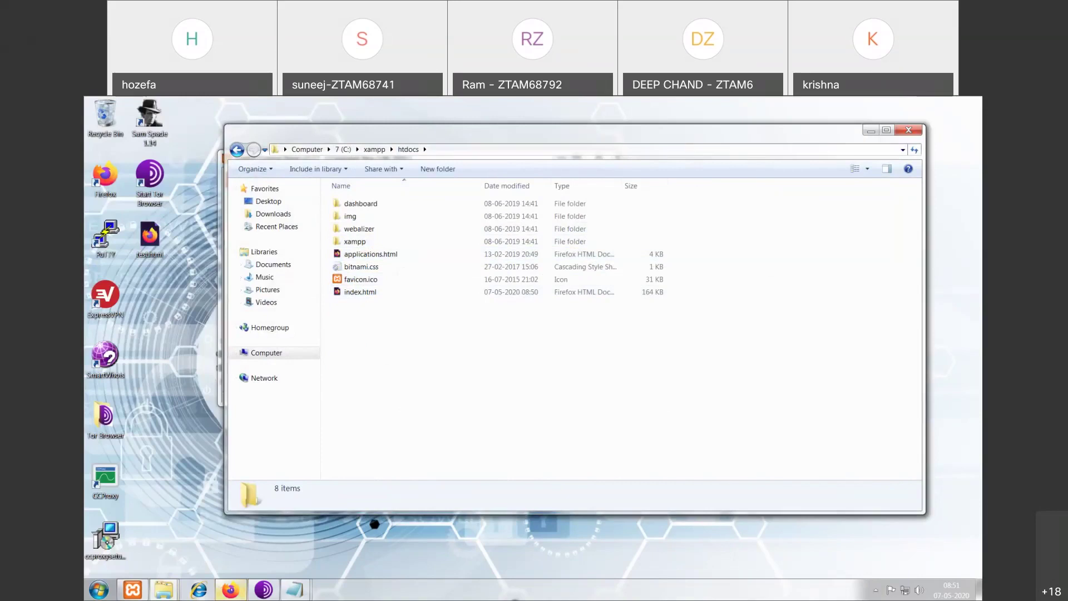
- Open localhost in the virtual machine's Firefox to check the page served by Apache
left_click(337, 123)
type("loc")
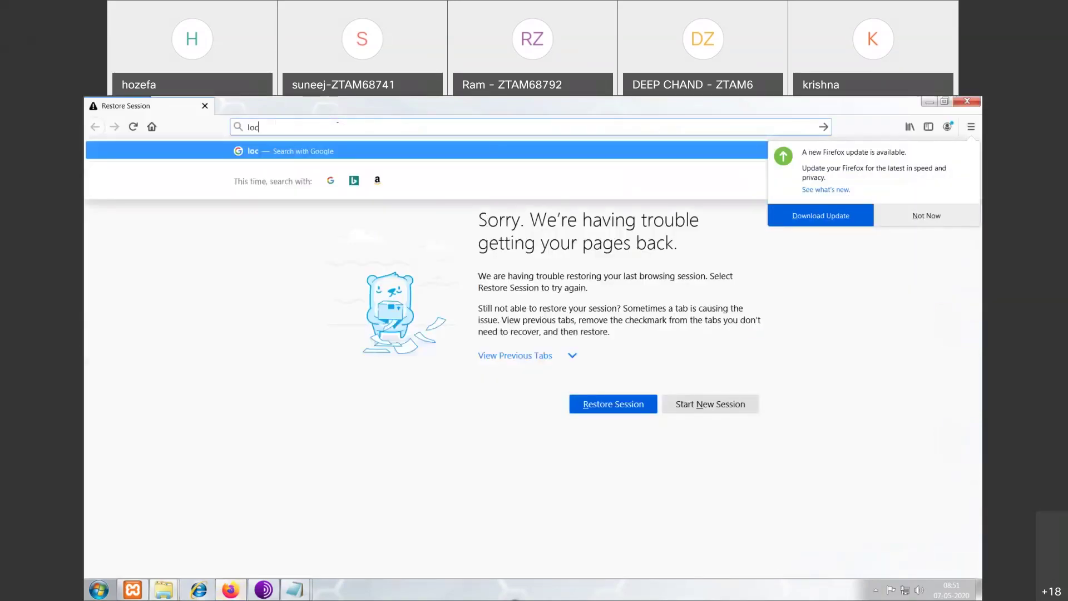
type("alhost")
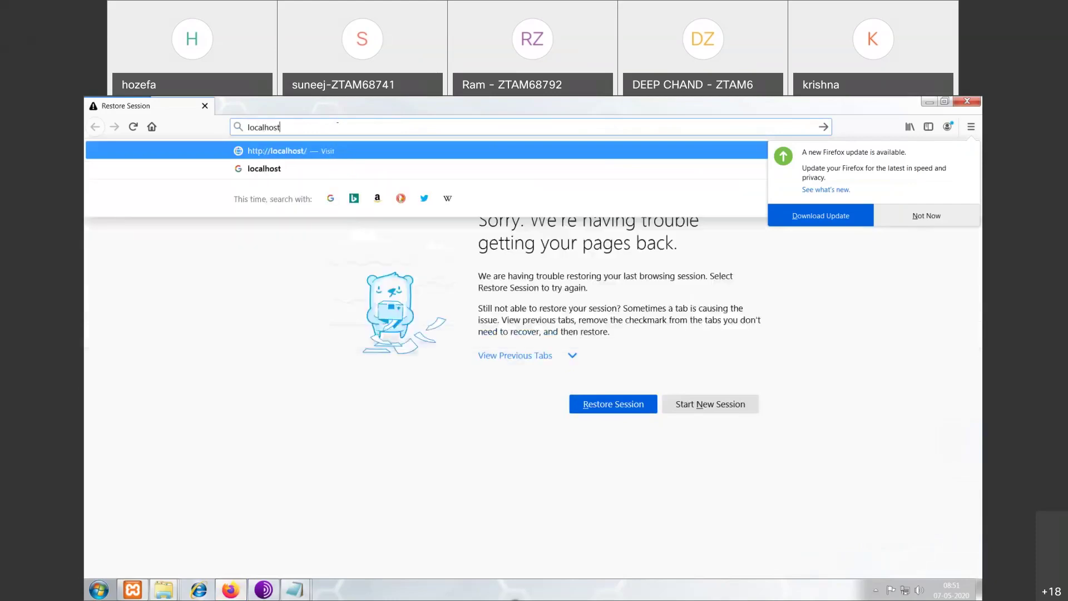
key("Return")
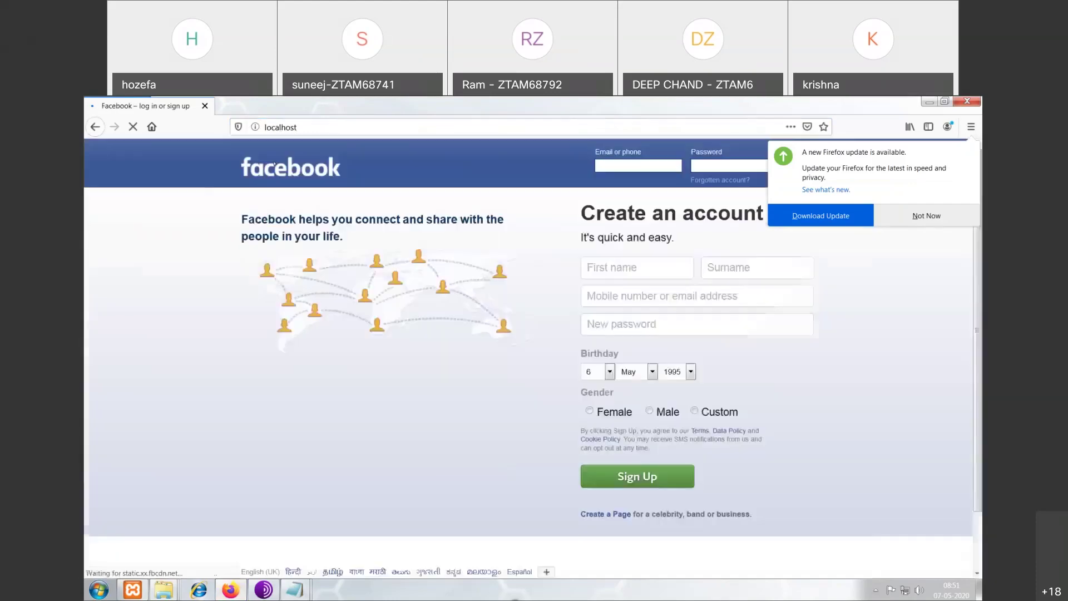
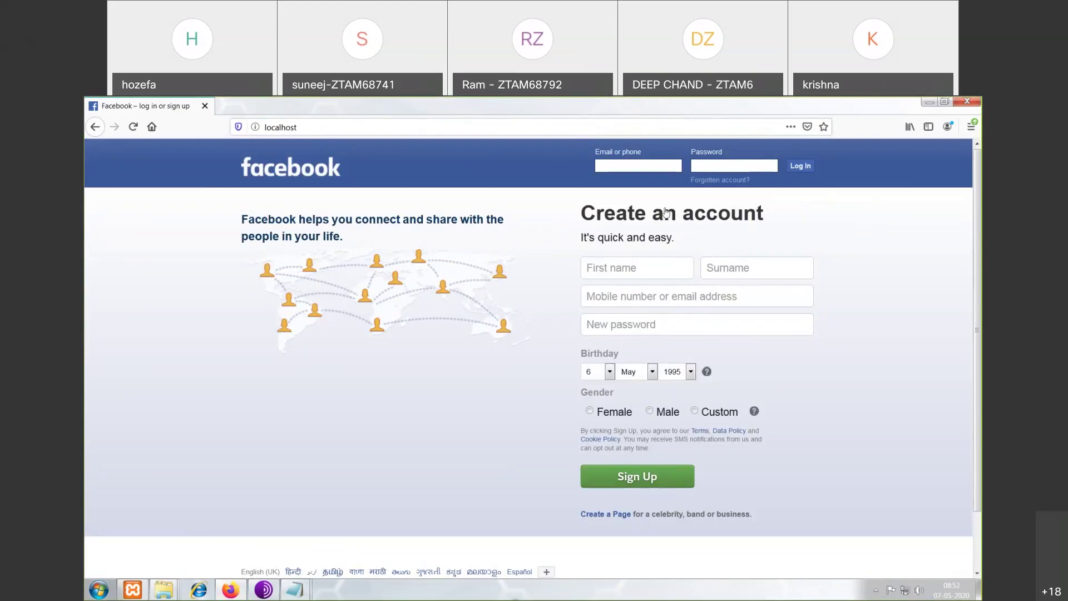
key("alt")
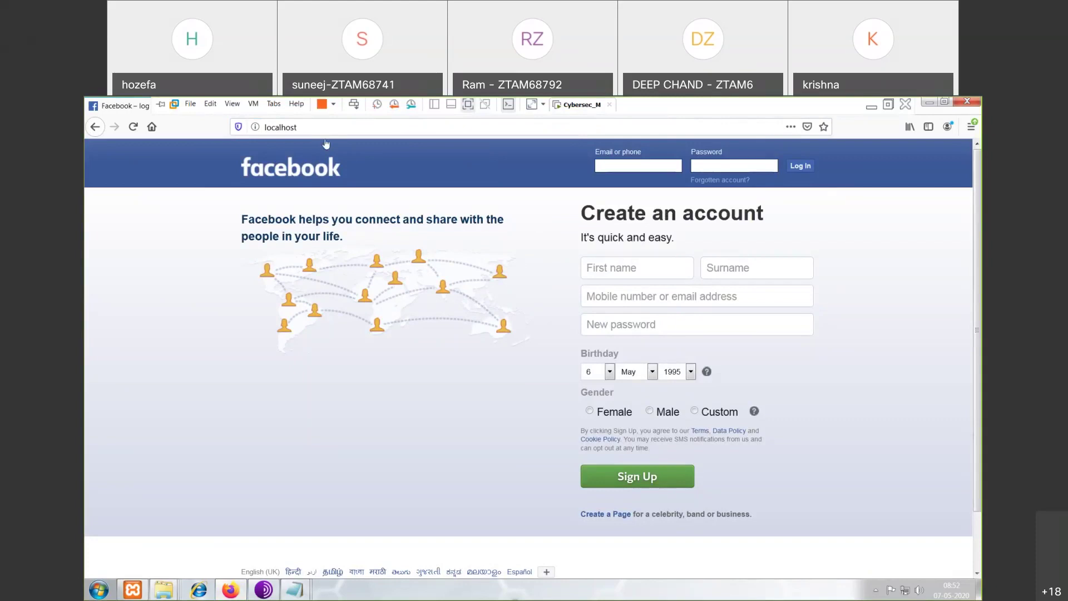
- Open TORHosting.txt from the 2. TOR folder under D:\1. Security Assessment\5. Anonymizers and widen its window
key("alt")
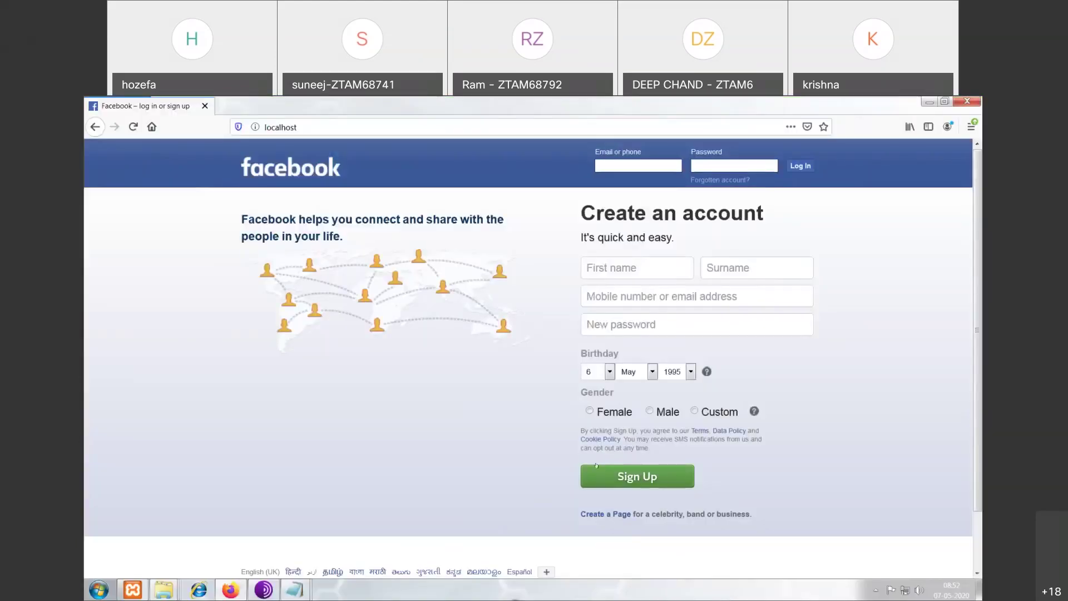
key("super+d")
key("super+e")
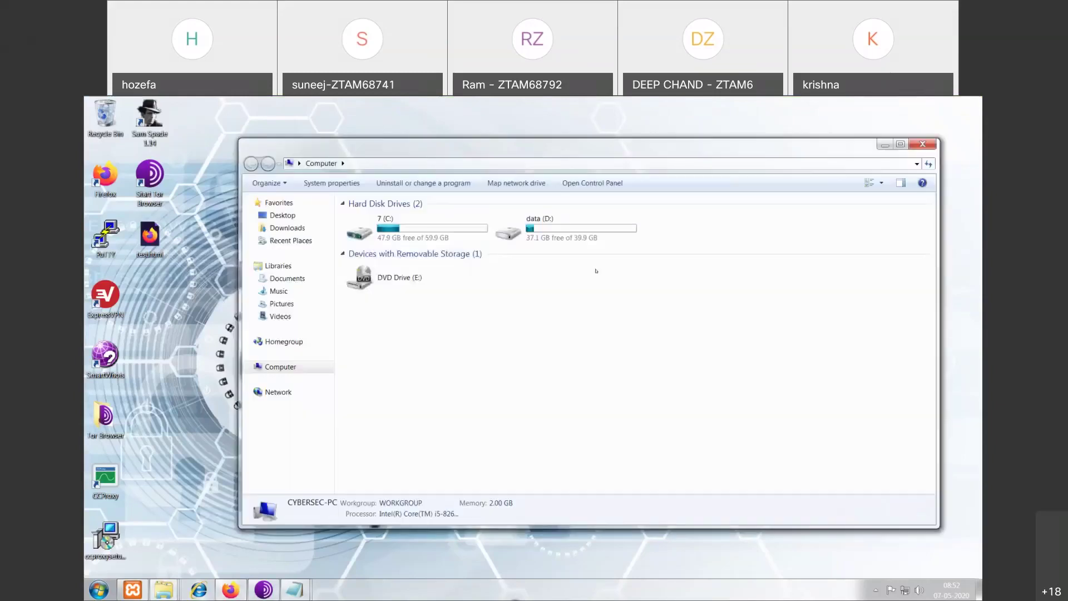
left_click(558, 234)
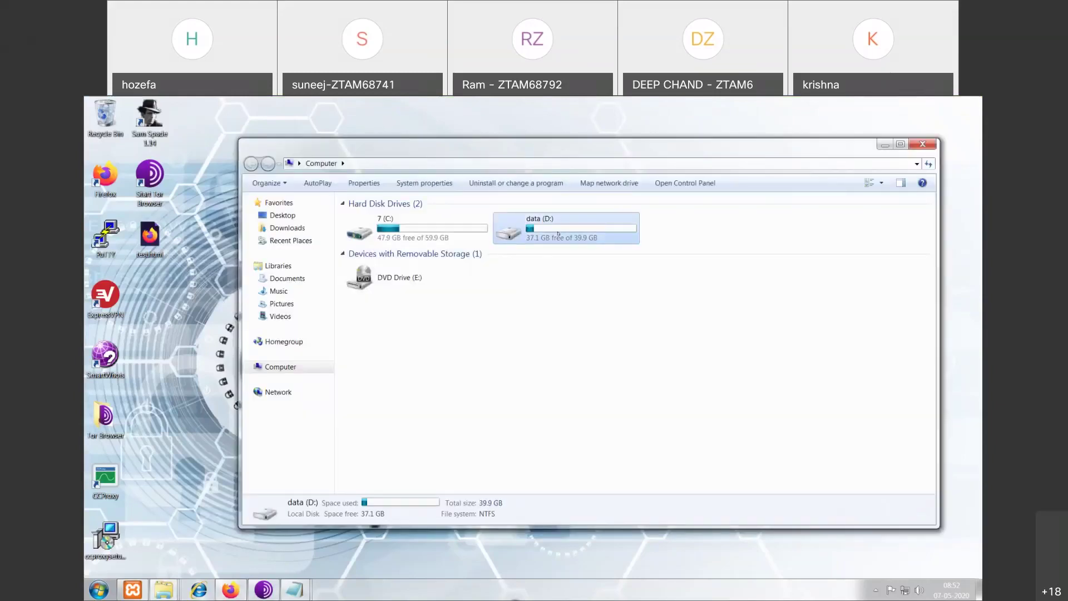
double_click(558, 234)
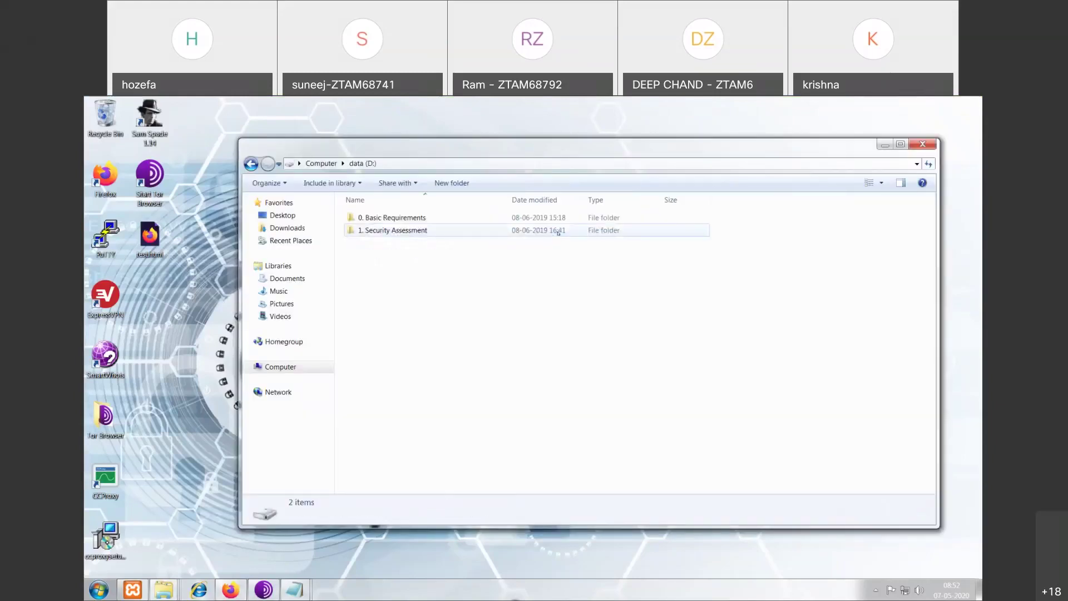
double_click(410, 230)
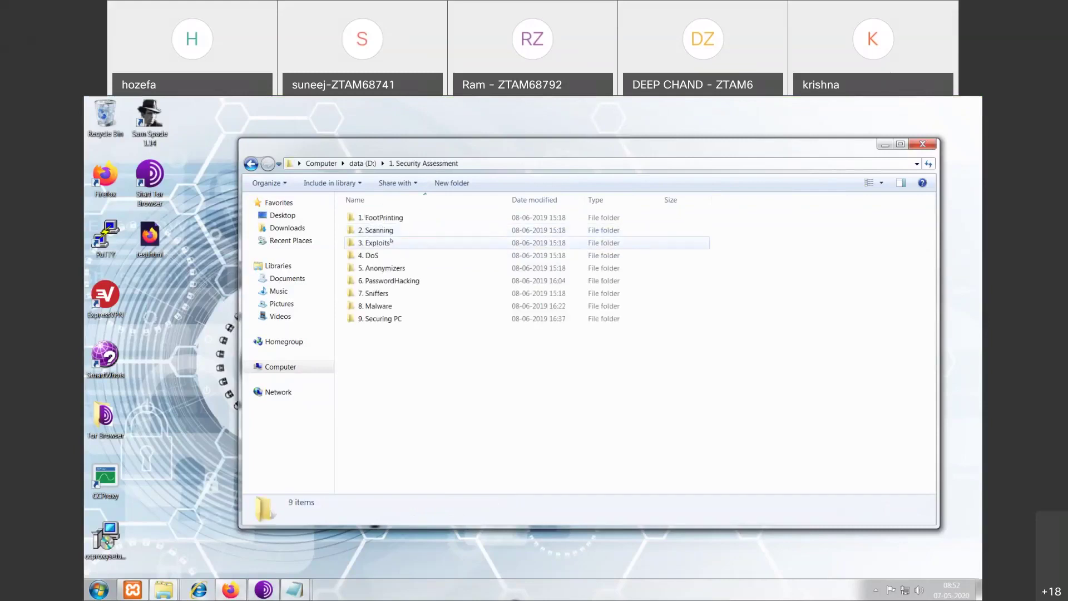
left_click(386, 269)
double_click(386, 269)
double_click(370, 230)
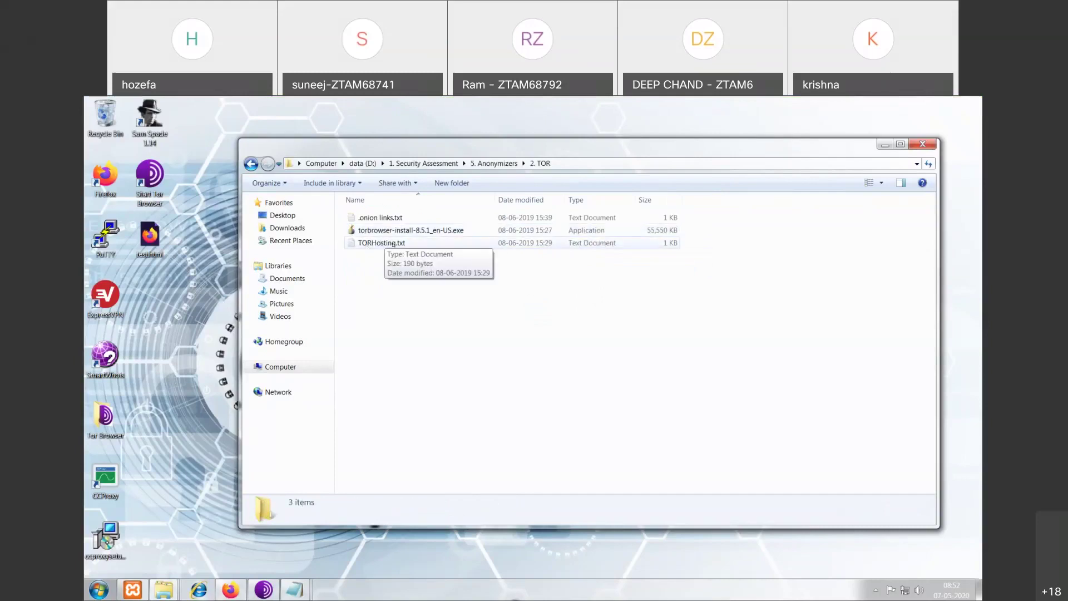
double_click(384, 243)
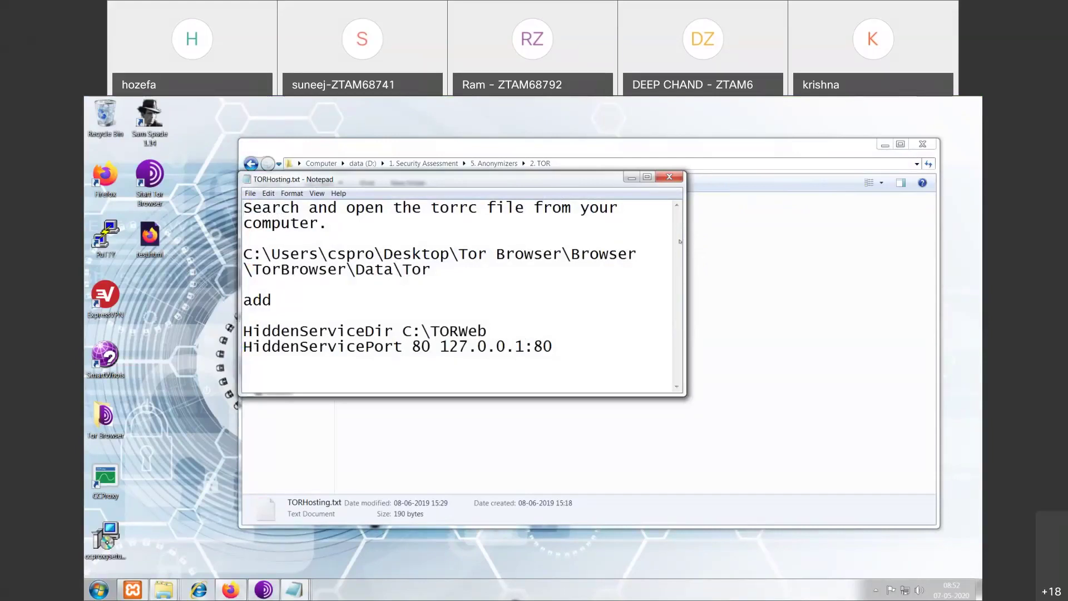
left_click_drag(680, 240, 734, 232)
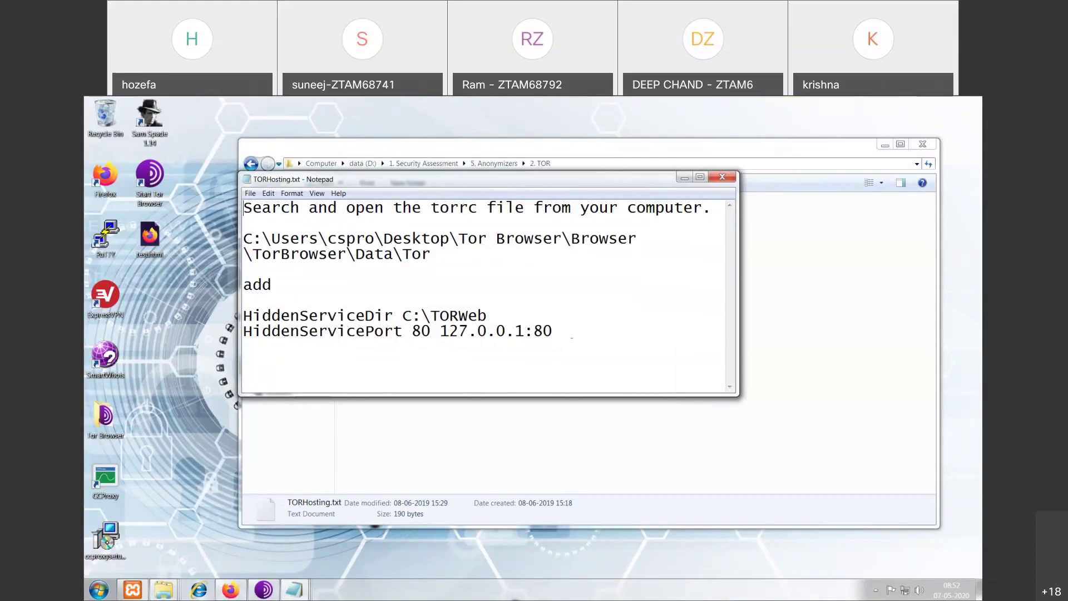
- Copy the HiddenServiceDir and HiddenServicePort lines from TORHosting.txt
left_click_drag(569, 333, 236, 308)
right_click(255, 314)
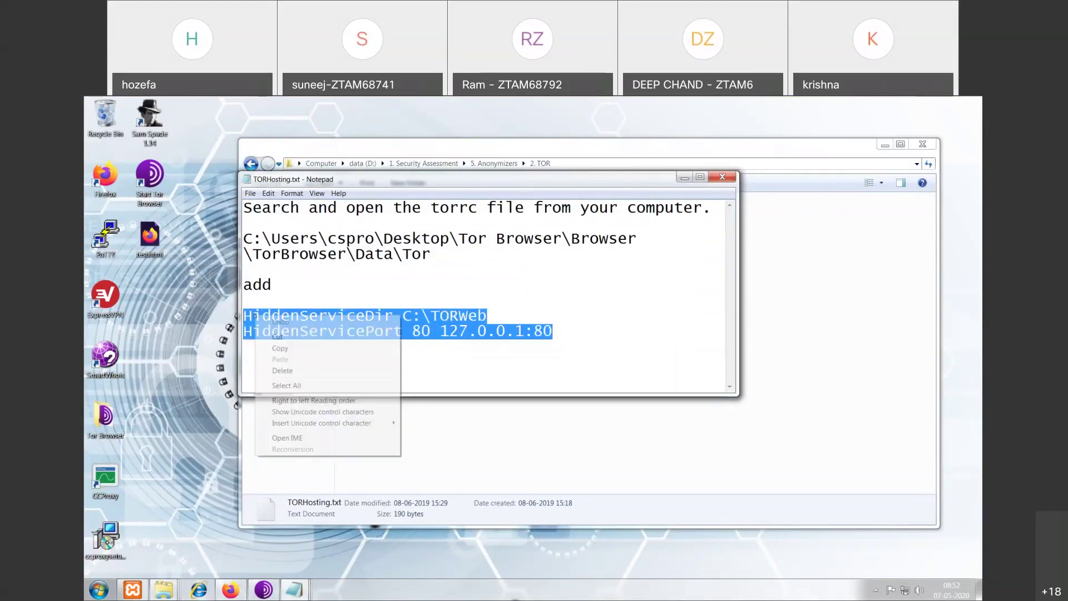
left_click(280, 349)
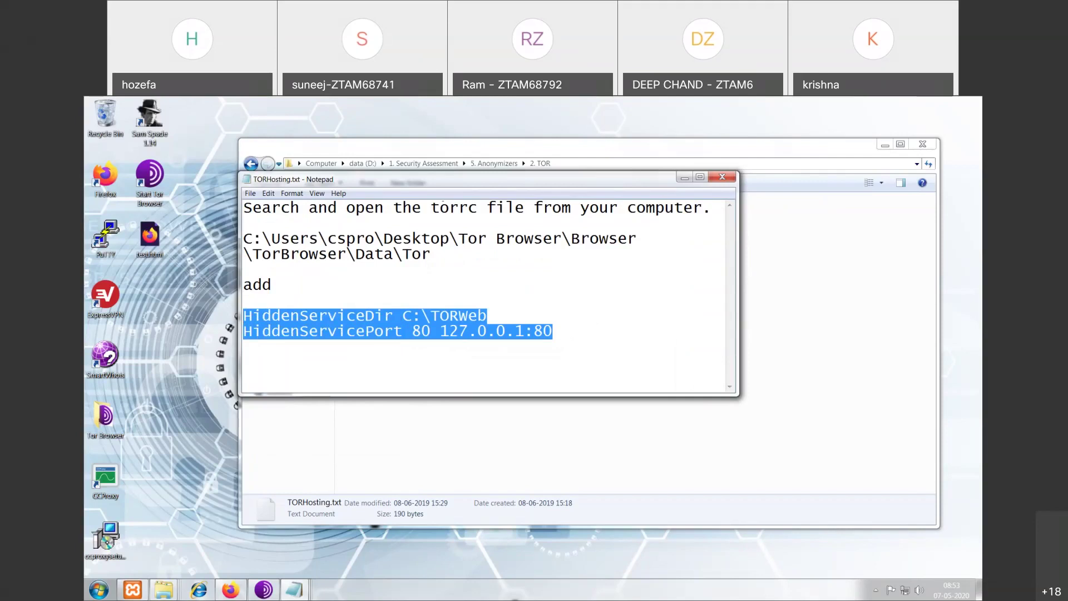
double_click(453, 207)
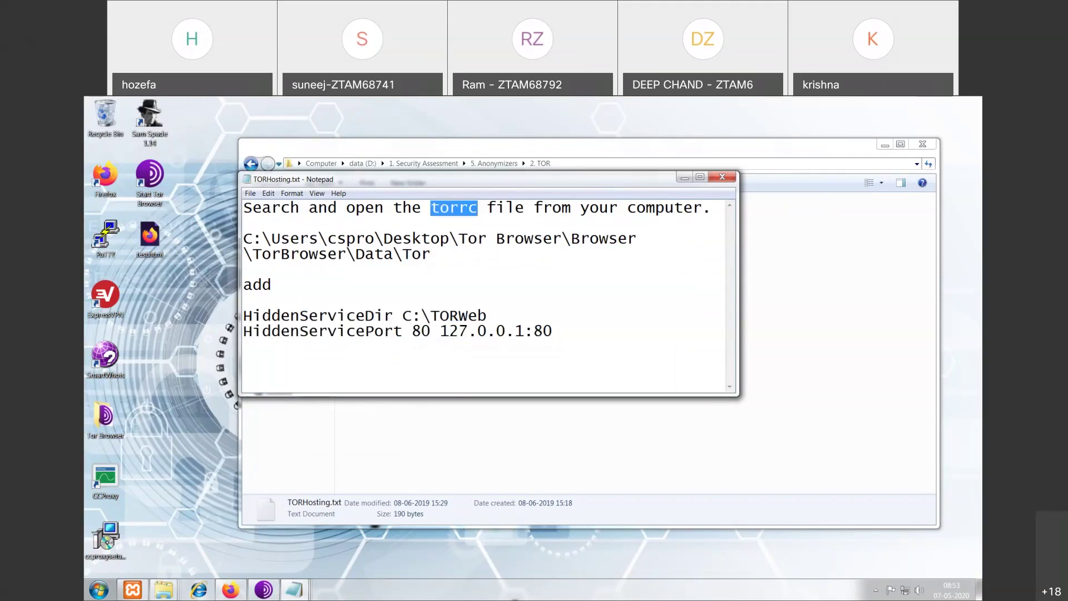
left_click_drag(553, 331, 243, 315)
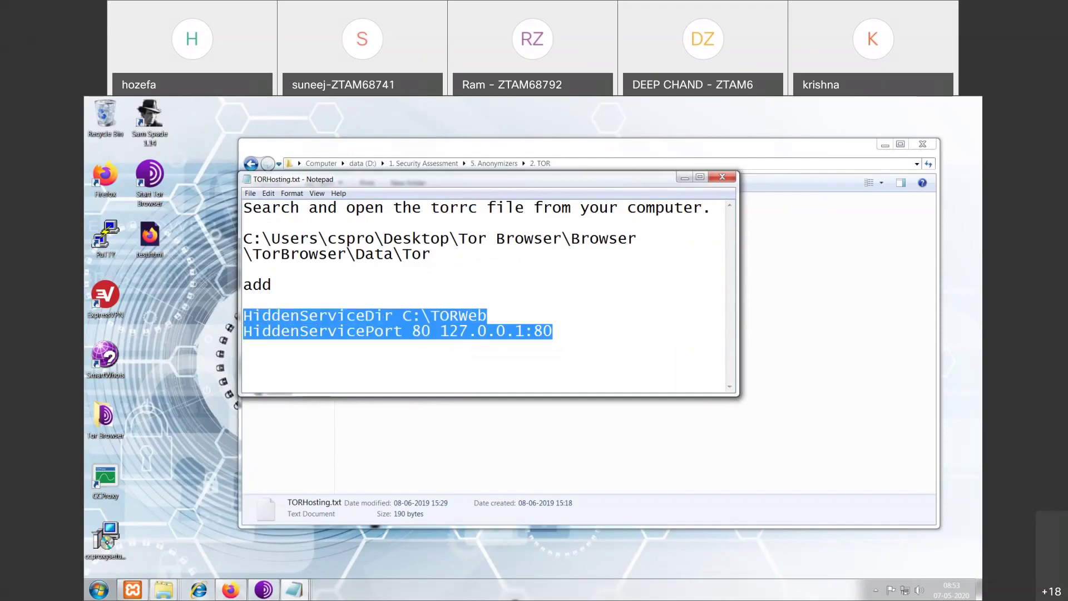
right_click(291, 315)
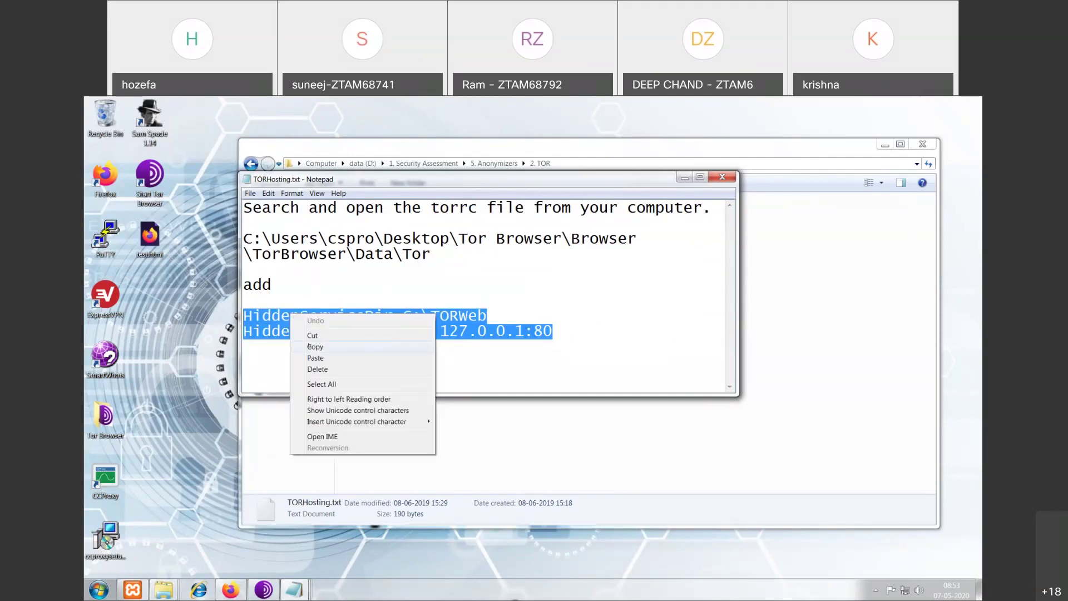
left_click(312, 346)
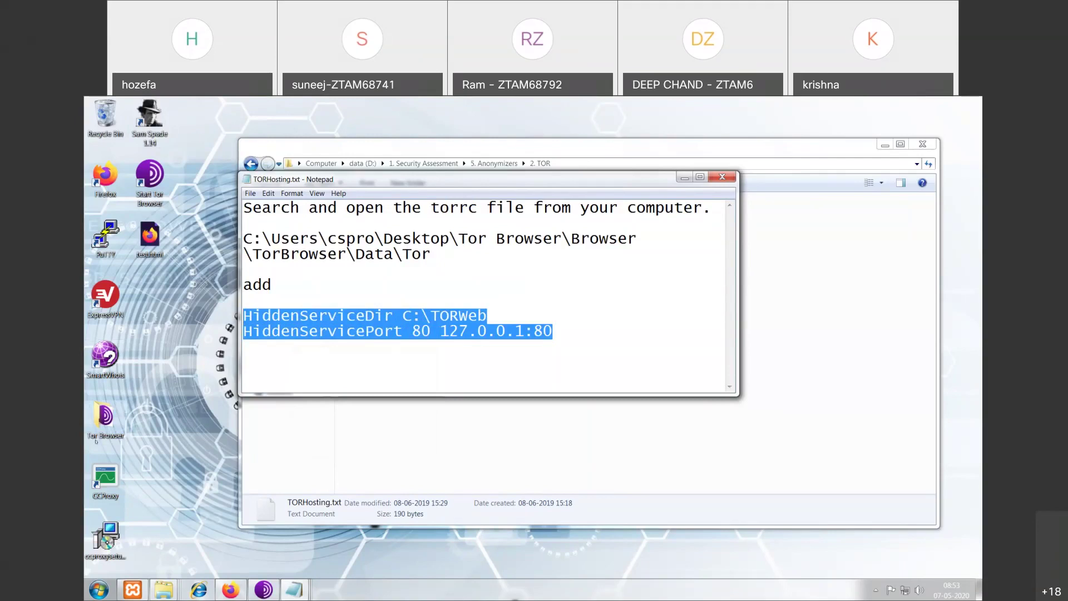
- Browse from the desktop's Tor Browser folder to Browser\TorBrowser\Data\Tor and select the torrc file
double_click(105, 416)
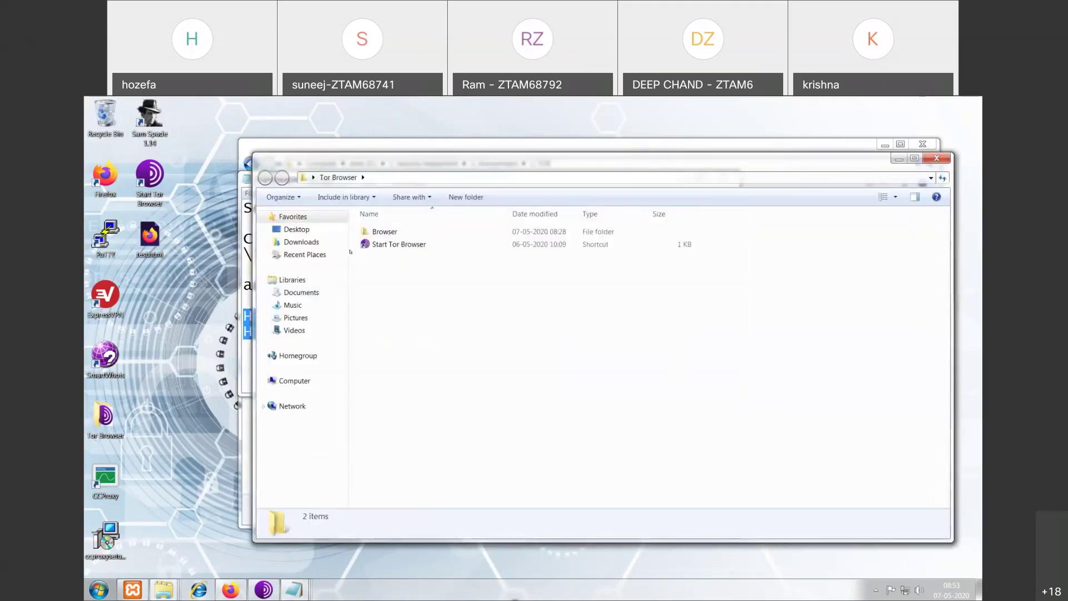
double_click(383, 230)
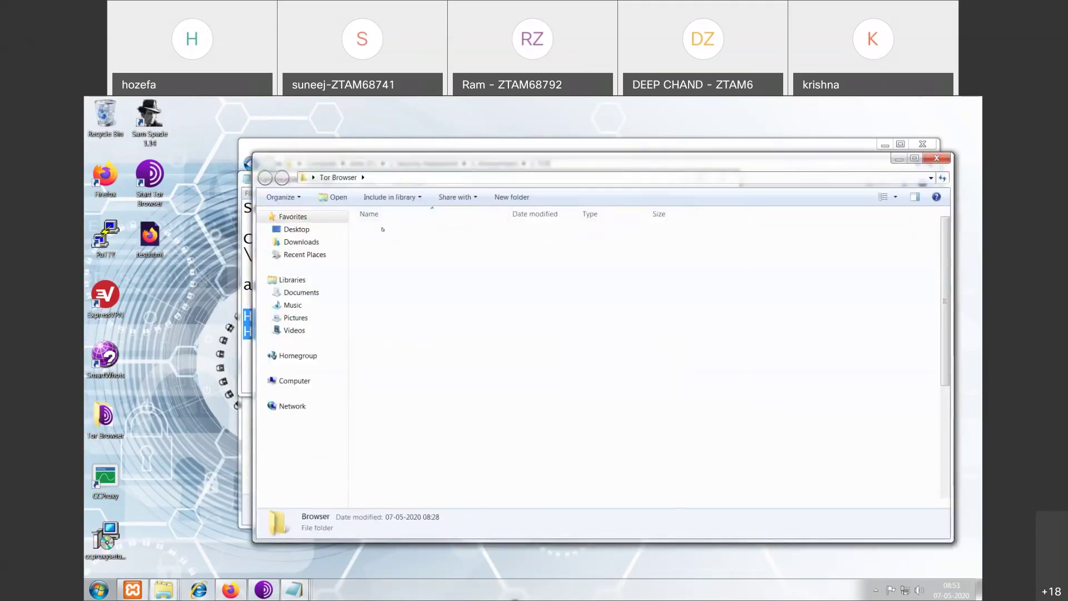
left_click_drag(399, 163, 483, 227)
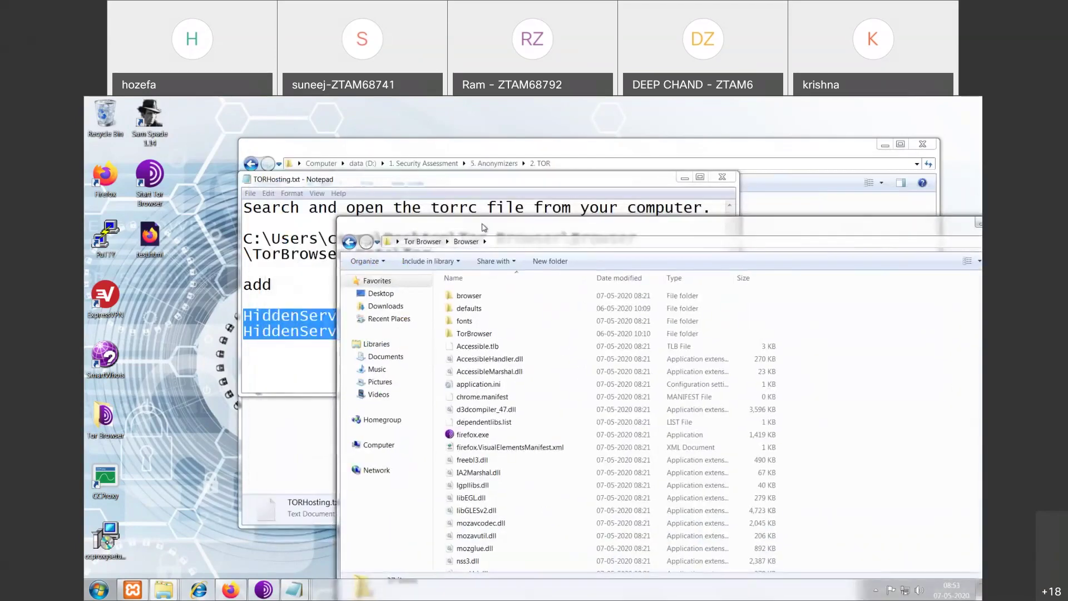
double_click(475, 334)
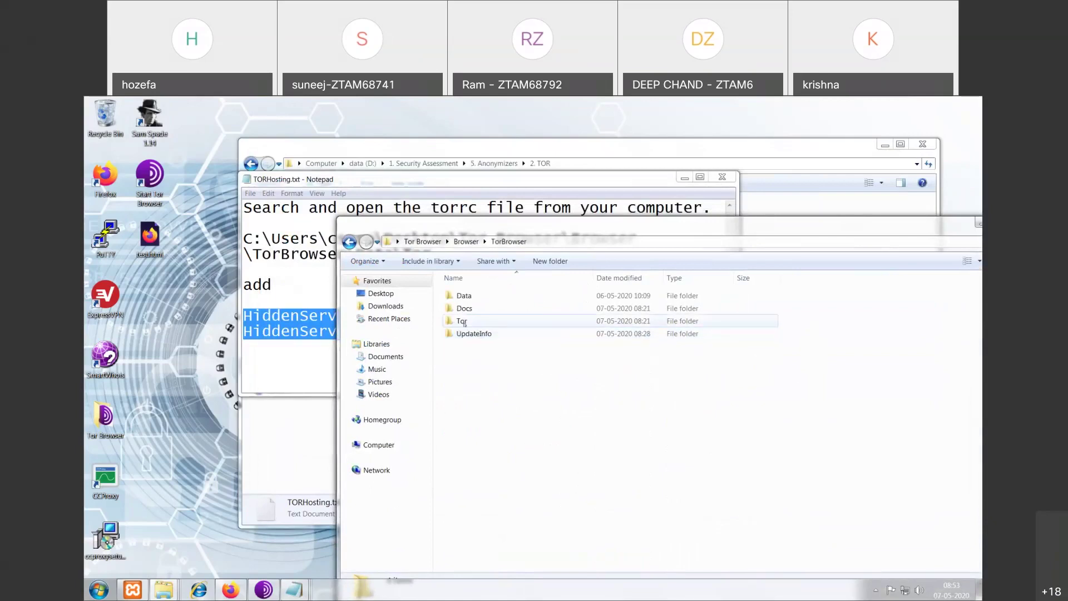
double_click(465, 322)
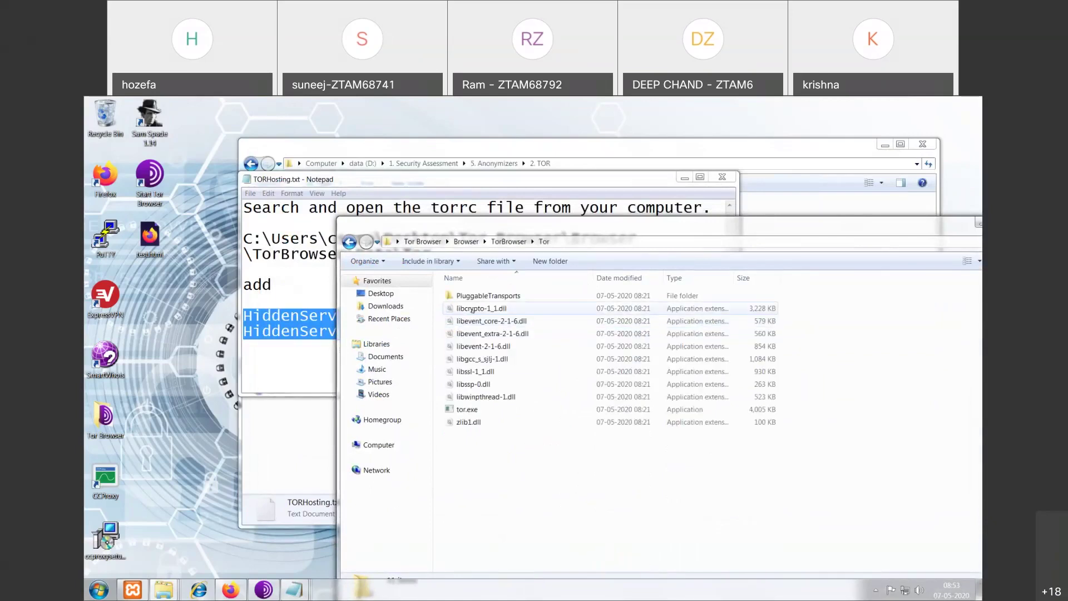
key("BackSpace")
key("Return")
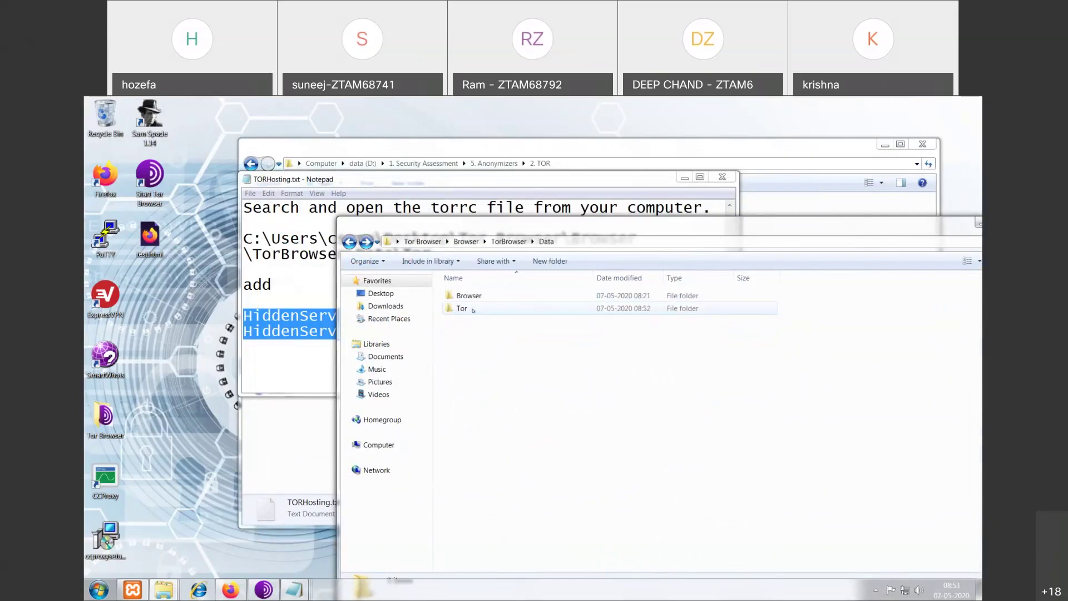
left_click(473, 310)
double_click(473, 309)
key("Down")
key("Down")
key("Down")
key("Down")
key("Down")
key("Down")
key("Down")
key("Down")
key("Down")
key("Down")
key("Down")
key("Down")
key("Down")
key("Up")
key("Up")
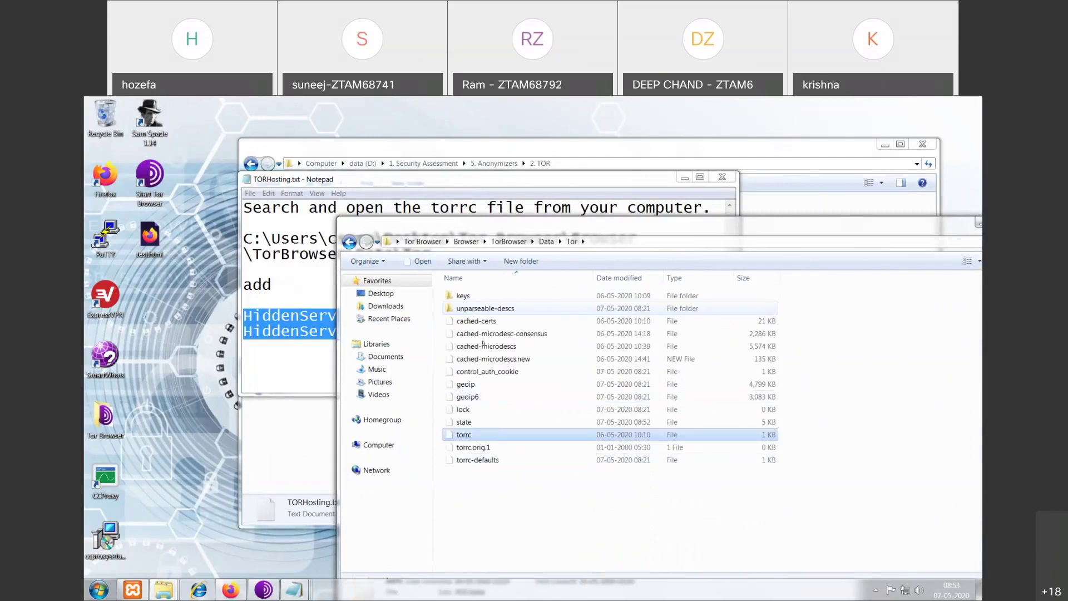
- Open the torrc file with Notepad and maximize its window
right_click(469, 437)
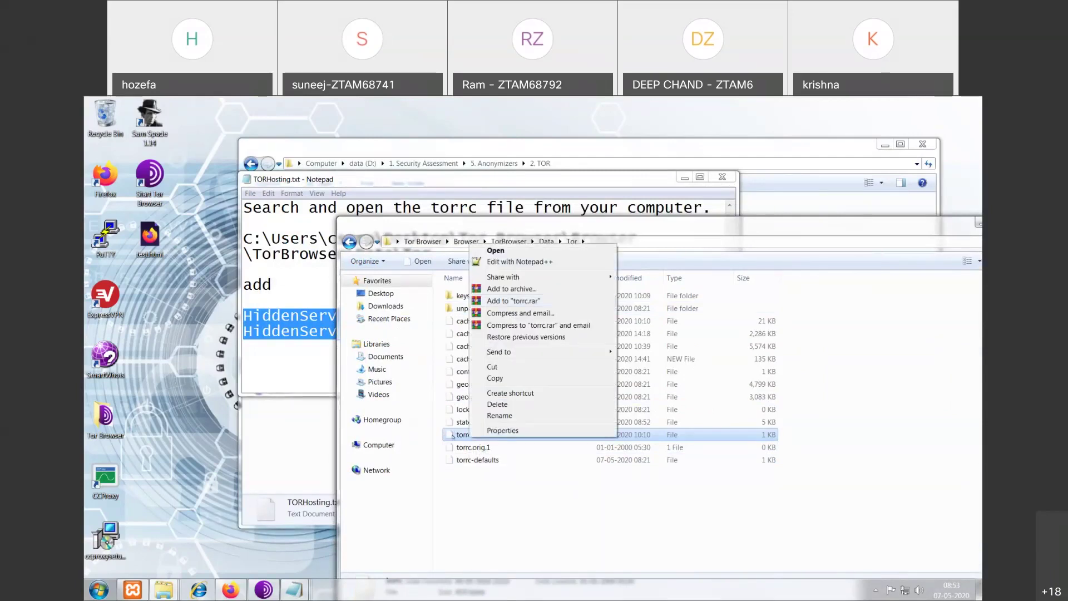
left_click(456, 433)
right_click(453, 436)
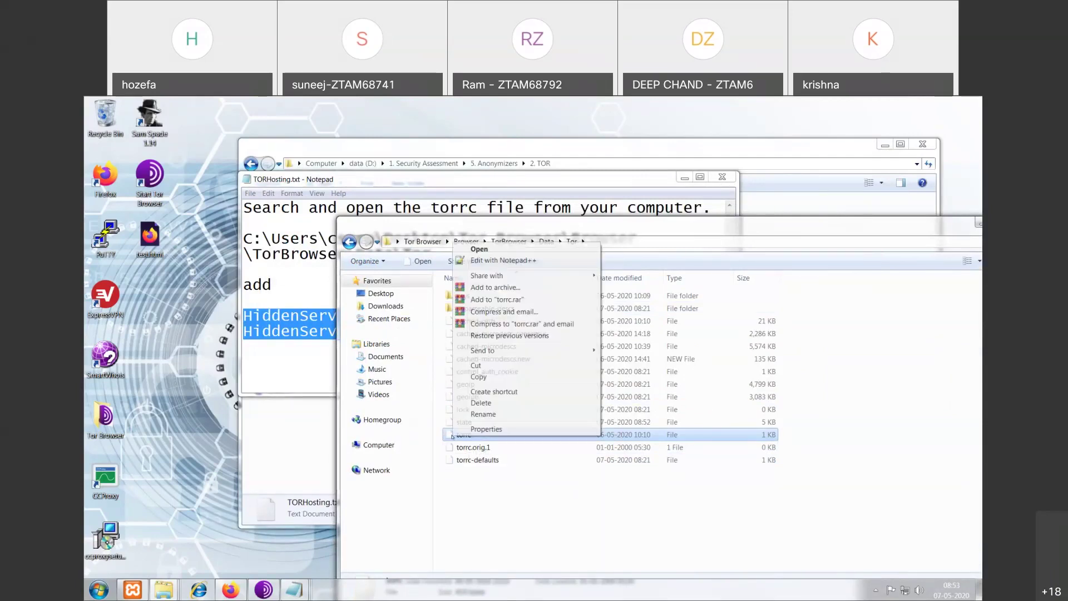
left_click(479, 249)
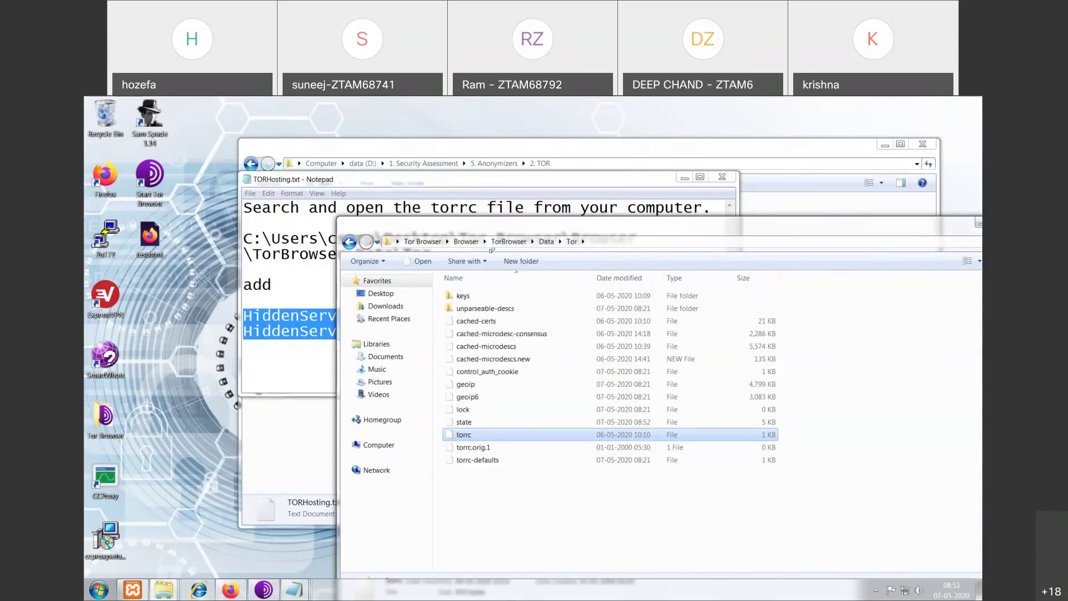
left_click(425, 294)
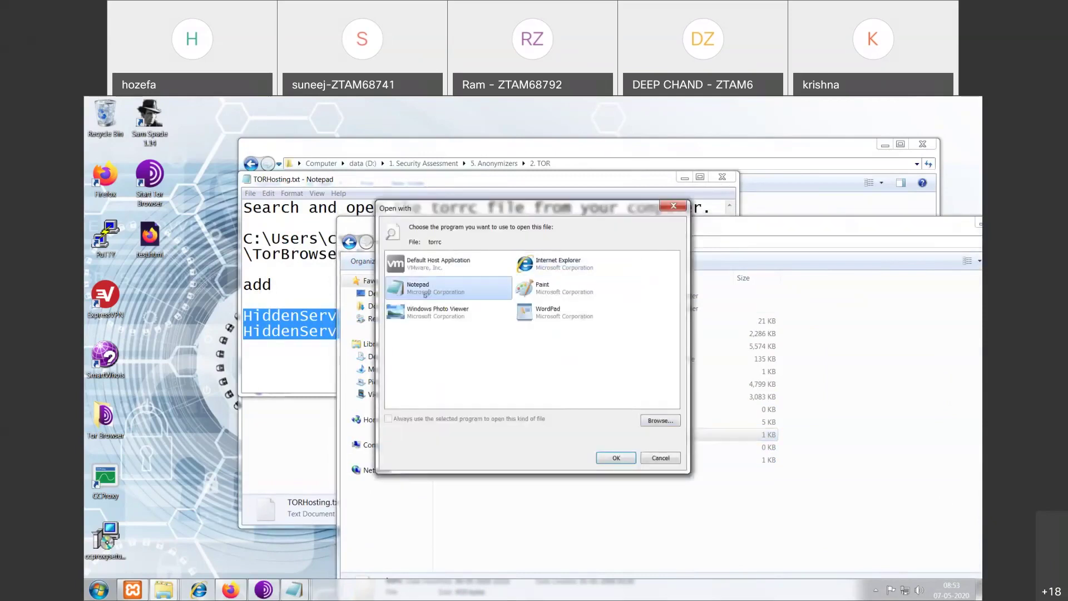
double_click(425, 295)
double_click(278, 164)
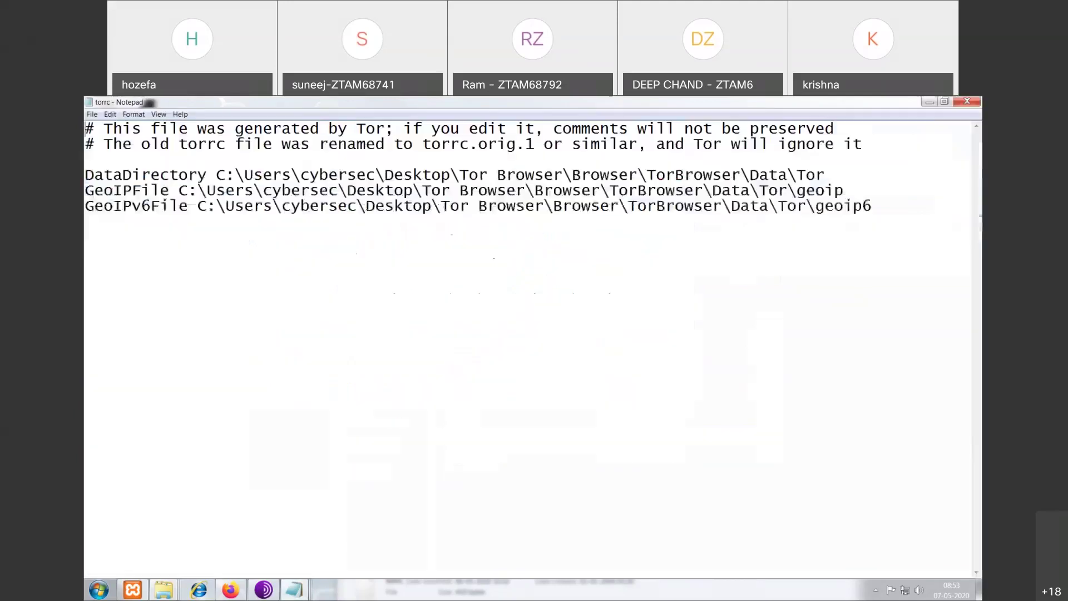
- Add the lines "HiddenServiceDir C:\TORWeb" and "HiddenServicePort 80 127.0.0.1:80" at the end of torrc
key("Down")
key("Down")
key("Down")
key("Down")
key("Down")
key("Down")
key("Down")
key("Down")
key("Down")
type("HiddenServiceDir C:\\TORWeb HiddenServicePort 80 127.0.0.1:80")
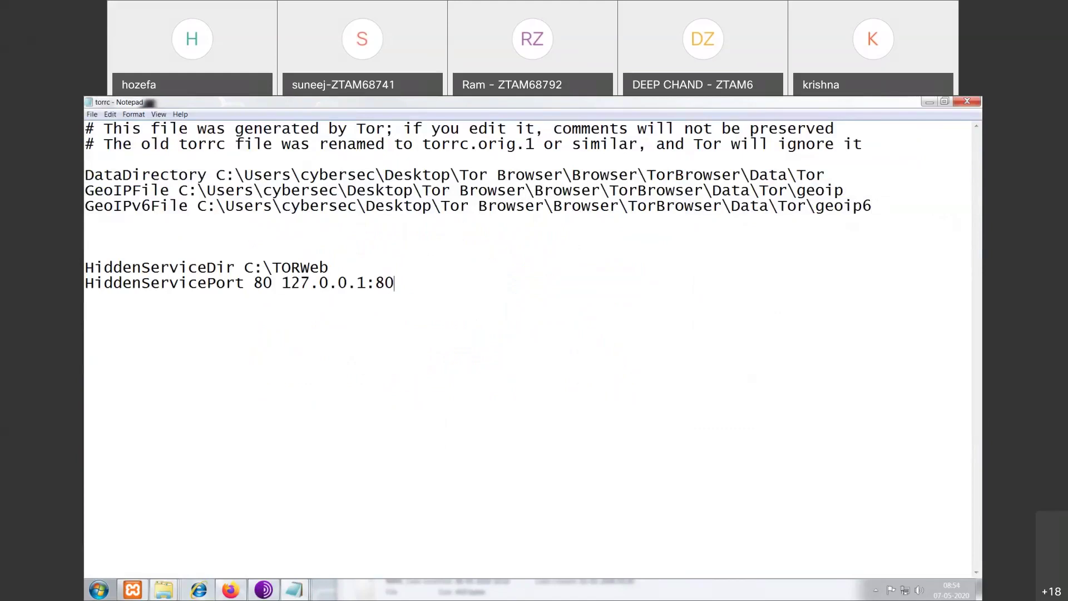
- Review the port, address and TORWeb directory in the added torrc lines, and close the file saving its changes
double_click(256, 282)
left_click_drag(282, 283, 367, 283)
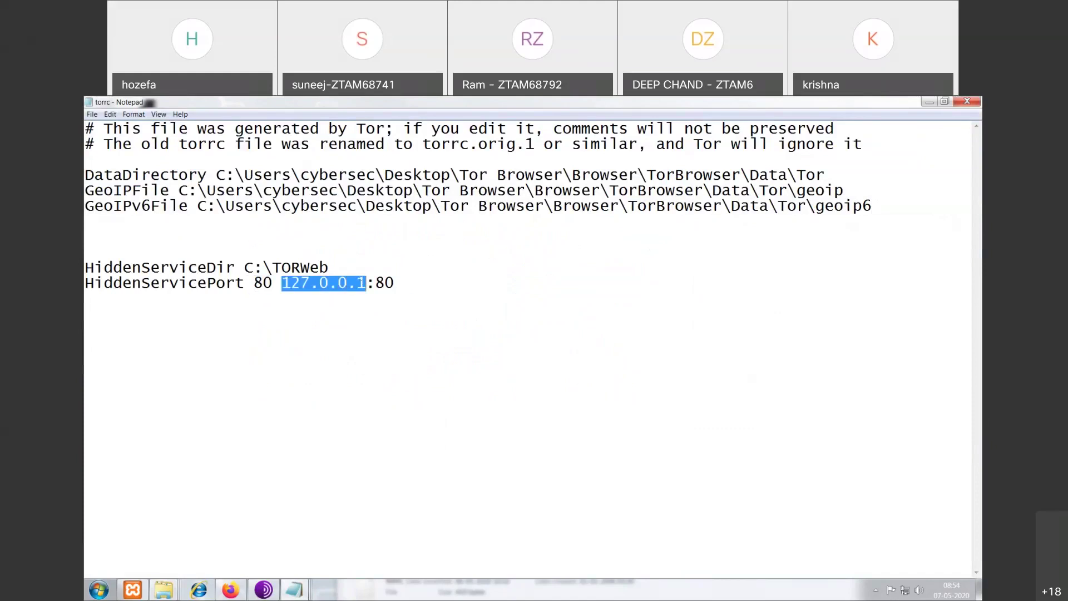
left_click_drag(409, 284, 208, 244)
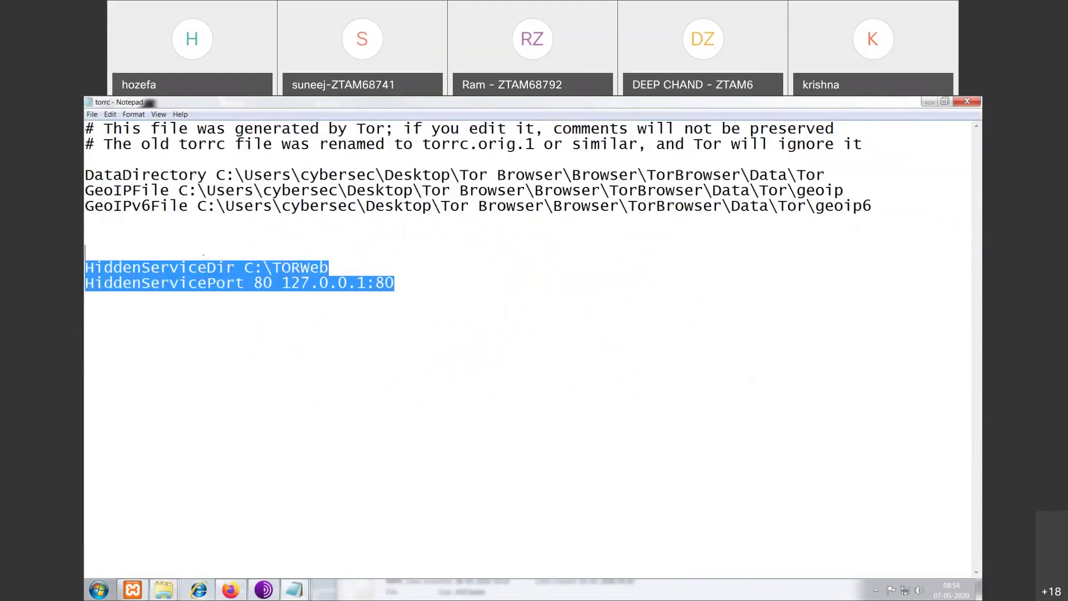
left_click(209, 244)
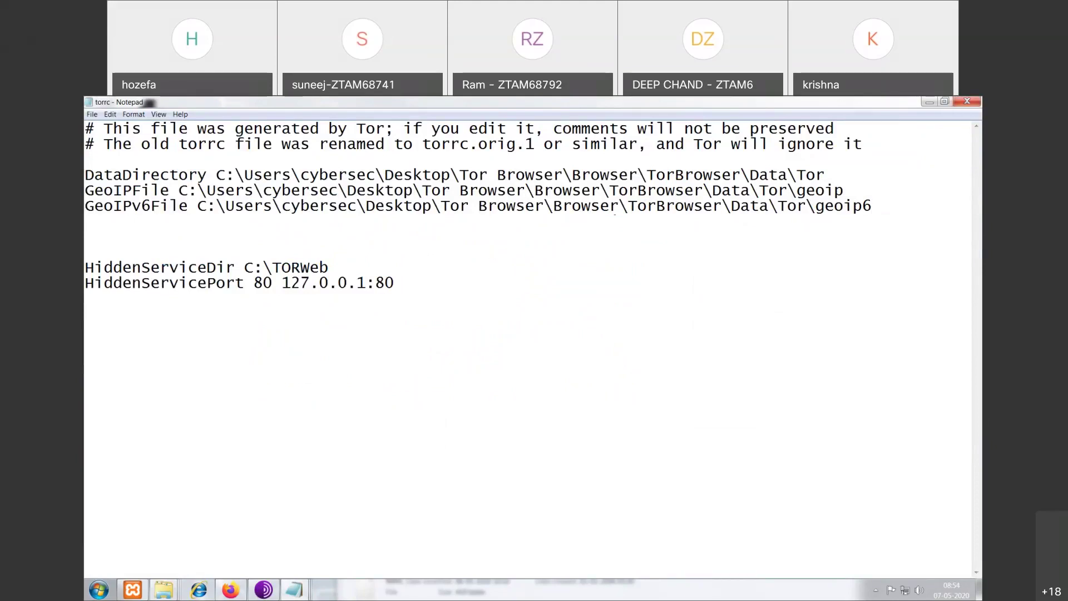
left_click_drag(329, 267, 272, 268)
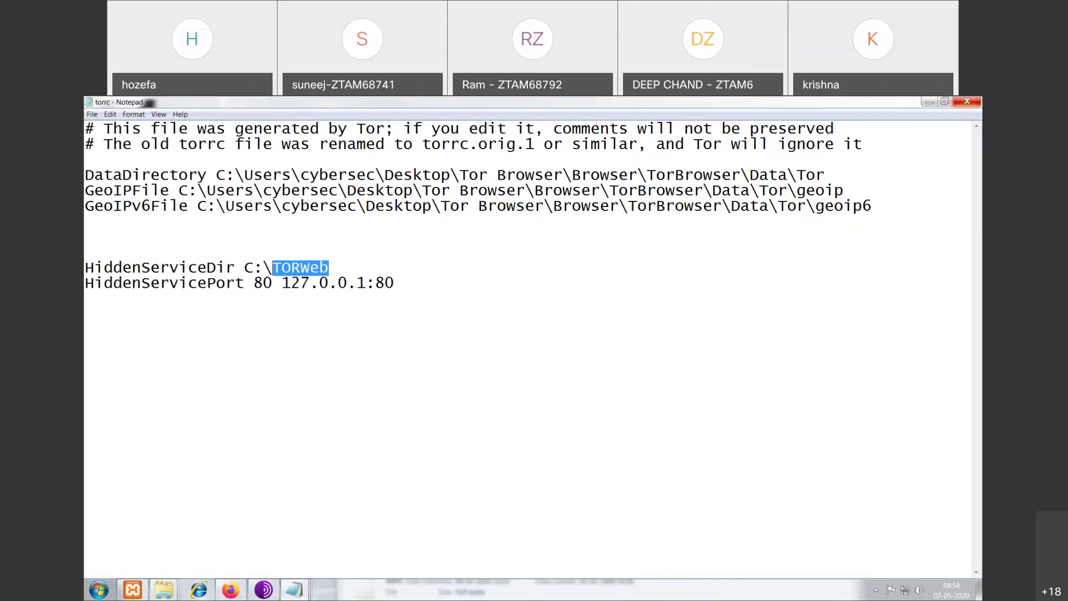
left_click(968, 100)
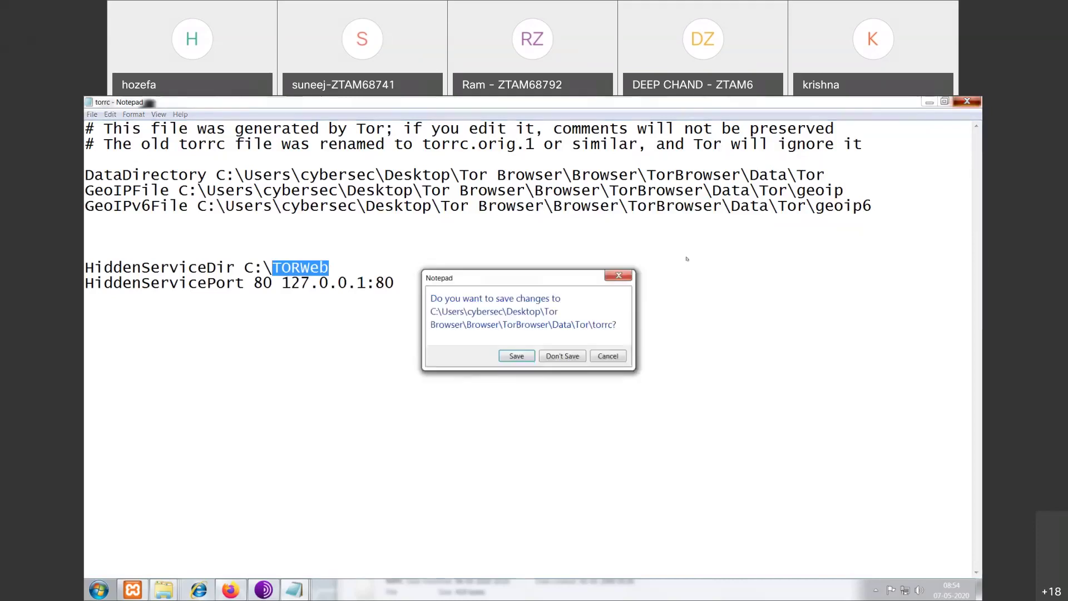
left_click(522, 357)
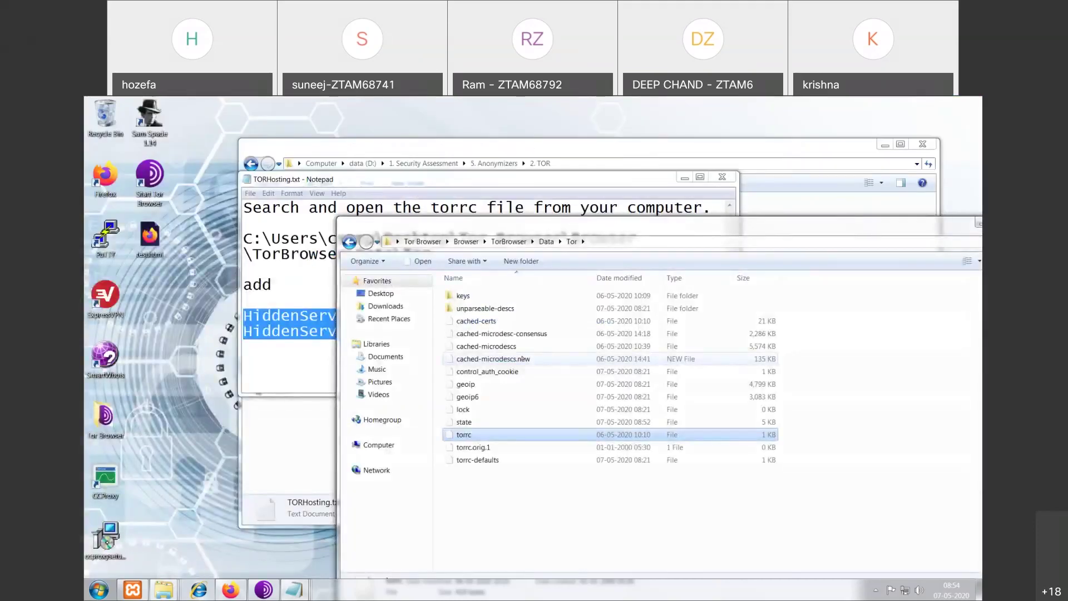
- Open the C: drive in a new file explorer window
key("super+e")
left_click(264, 185)
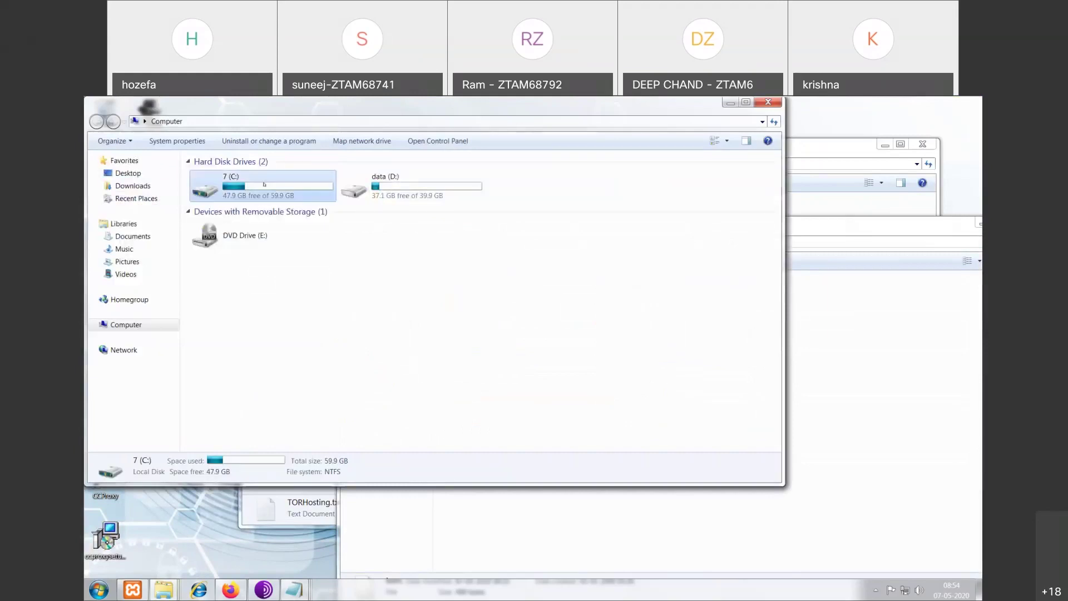
double_click(265, 185)
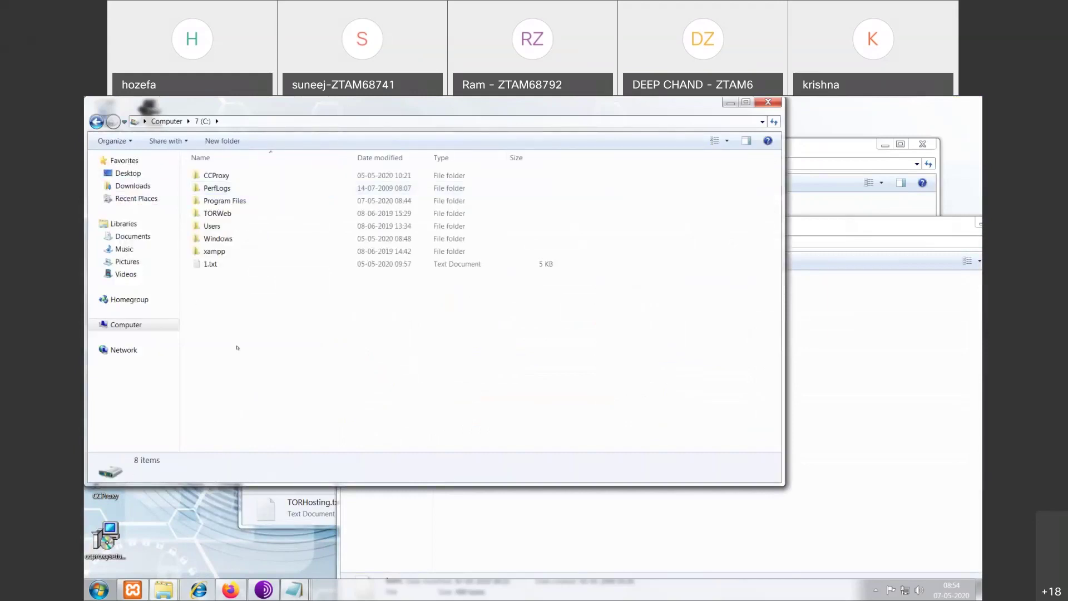
- Open the TORWeb folder on the C: drive, and restart Tor Browser after closing it with all its tabs
left_click(214, 213)
double_click(214, 213)
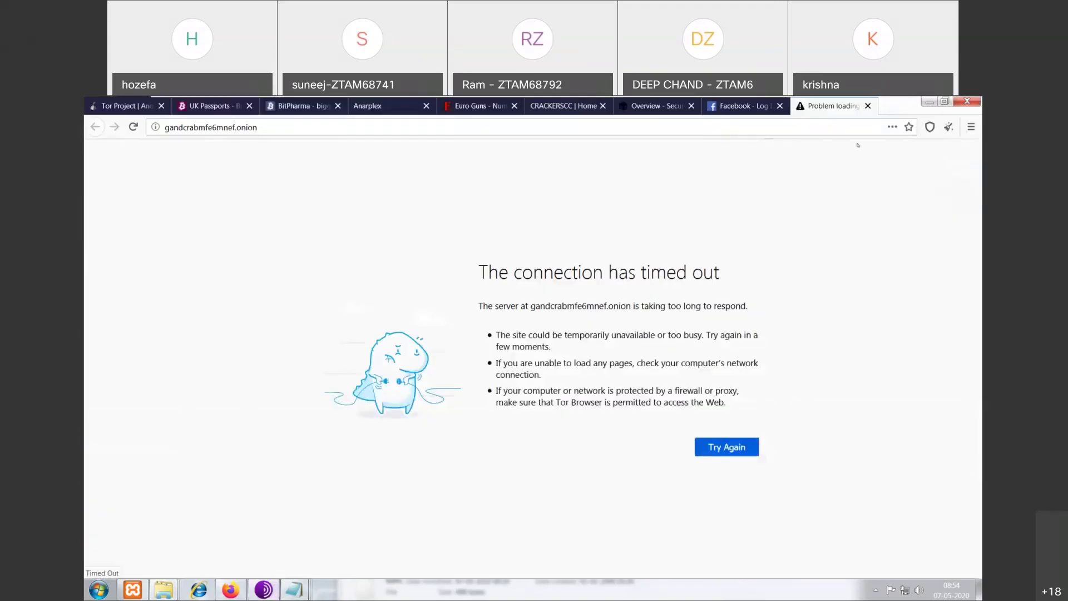
left_click(968, 100)
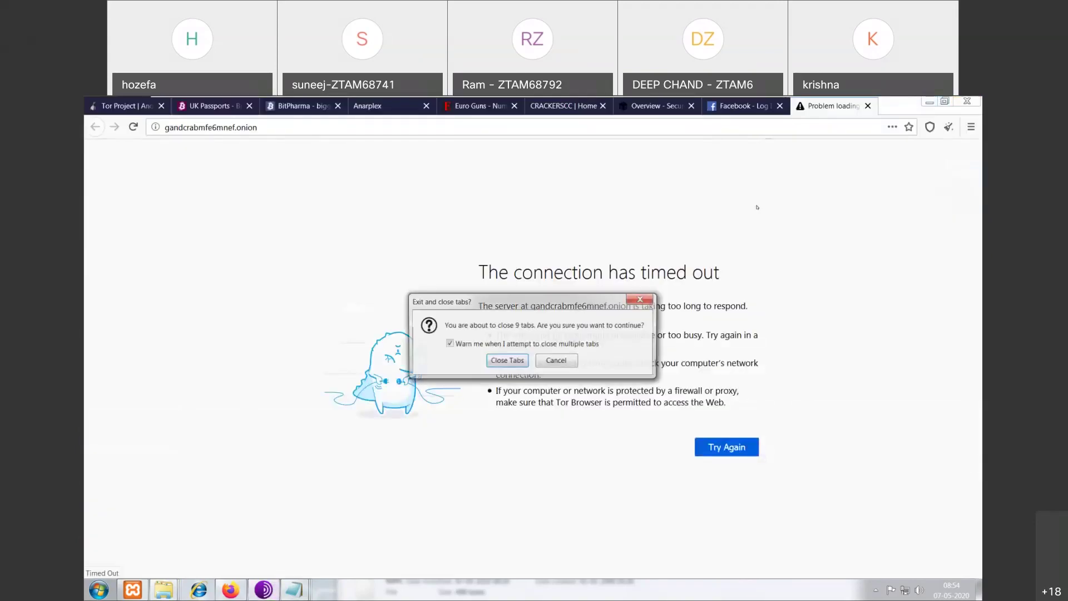
left_click(507, 361)
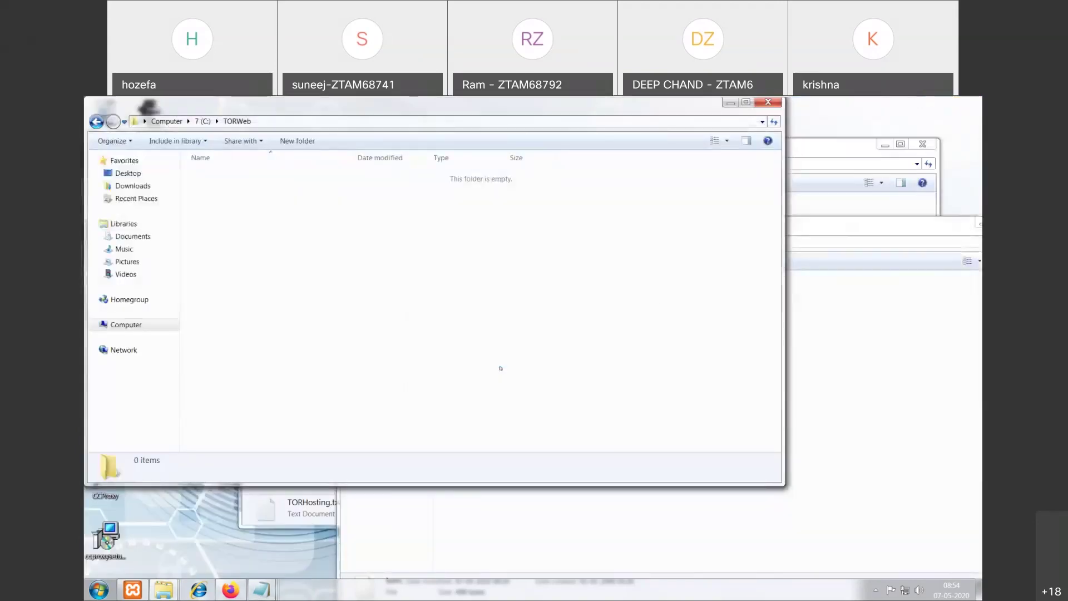
key("super+d")
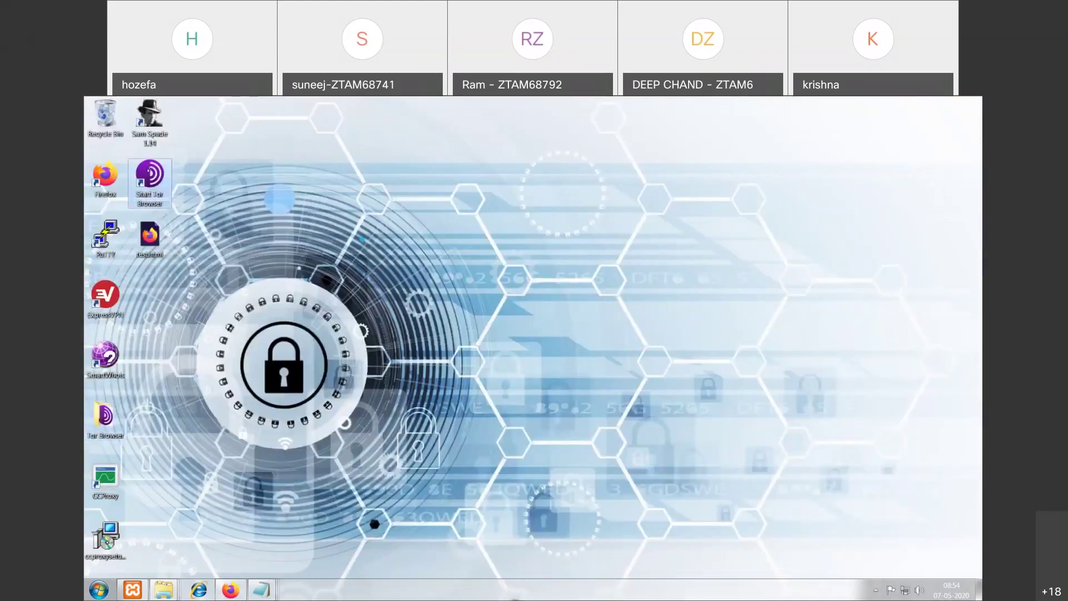
double_click(150, 178)
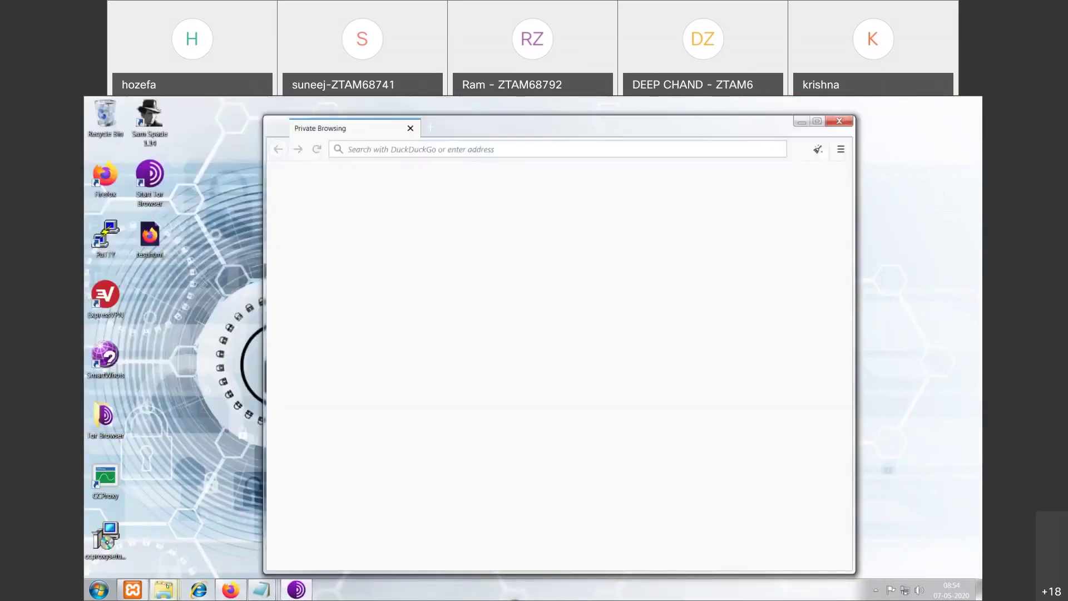
- Open the hostname file from the TORWeb folder in Notepad, copy its full onion address and widen the window
mouse_move(163, 590)
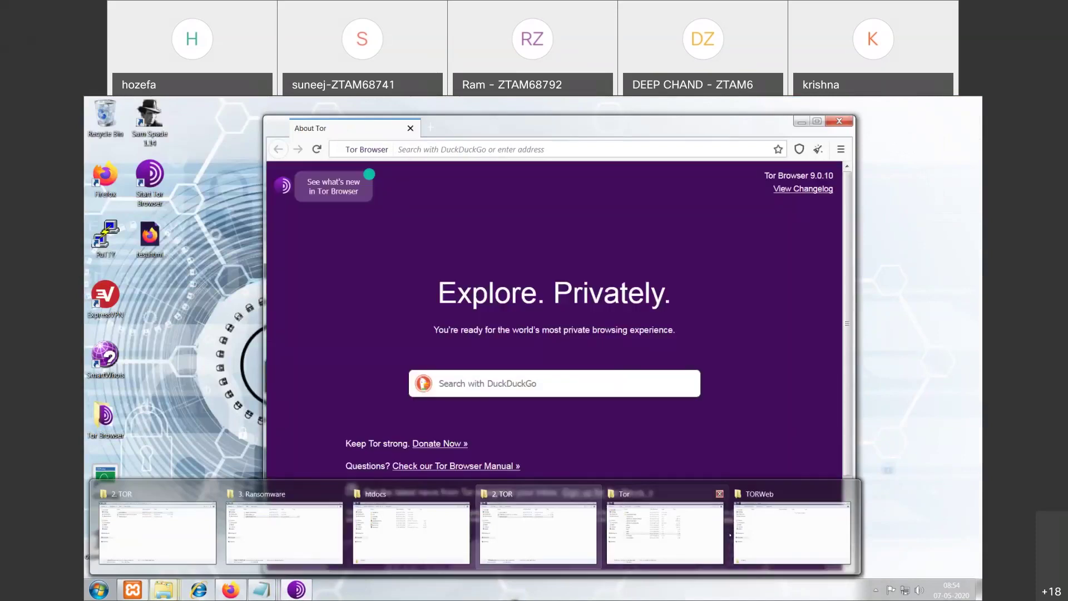
left_click(766, 529)
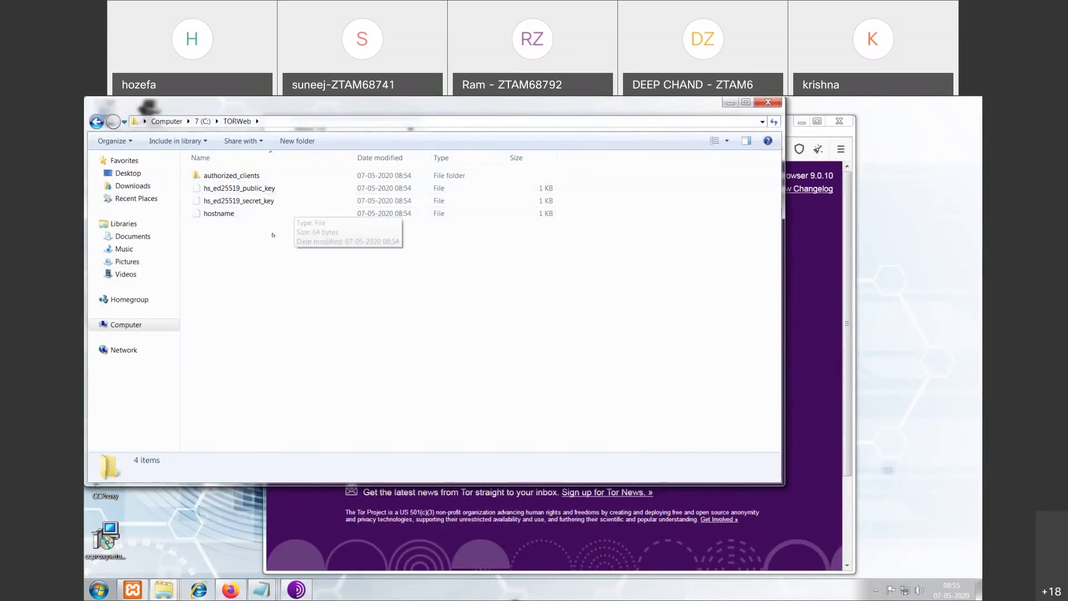
left_click(232, 214)
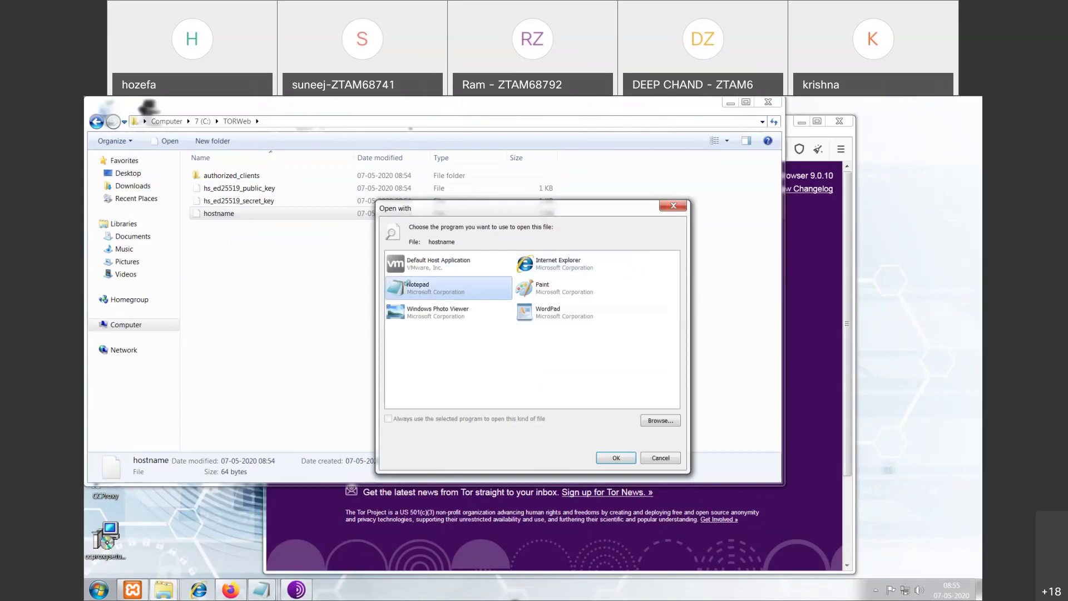
double_click(406, 283)
left_click_drag(403, 223, 243, 207)
key("ctrl+c")
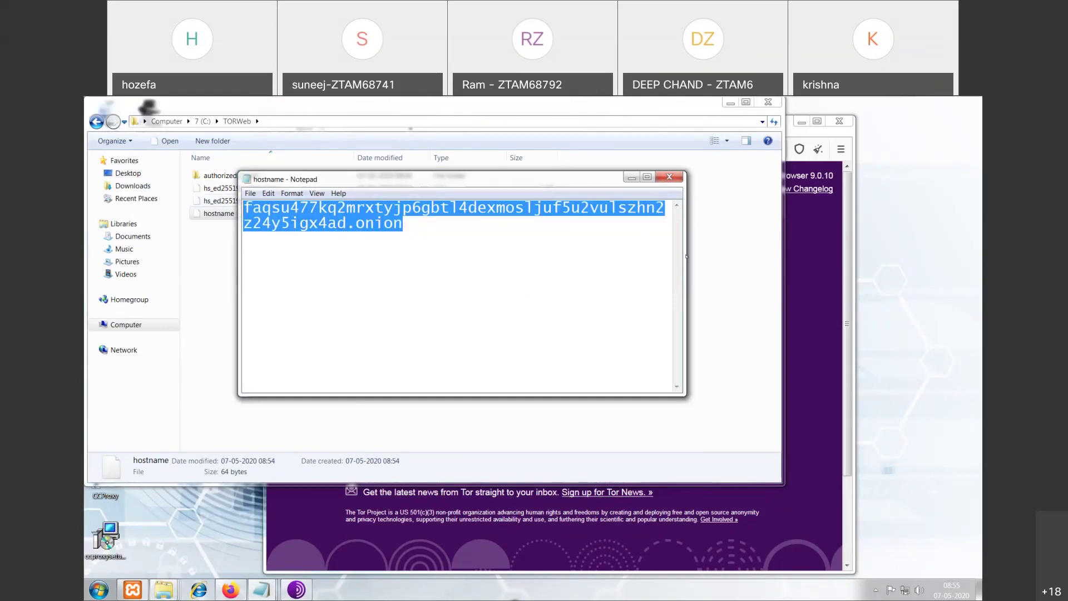
left_click_drag(686, 256, 825, 245)
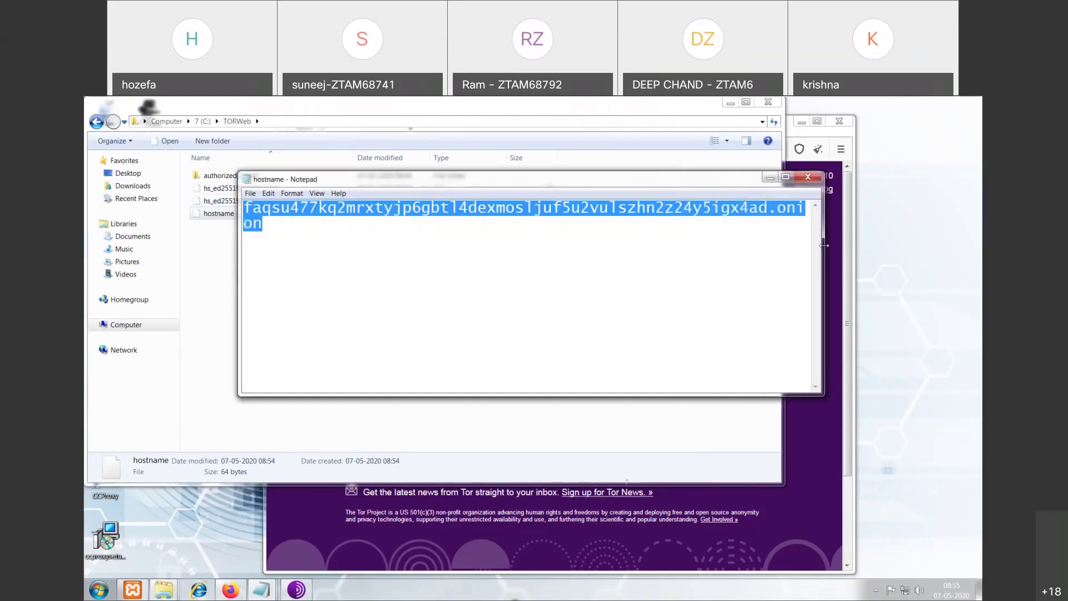
- Load the copied onion address in a new Tor Browser tab and maximize the browser window
left_click(296, 590)
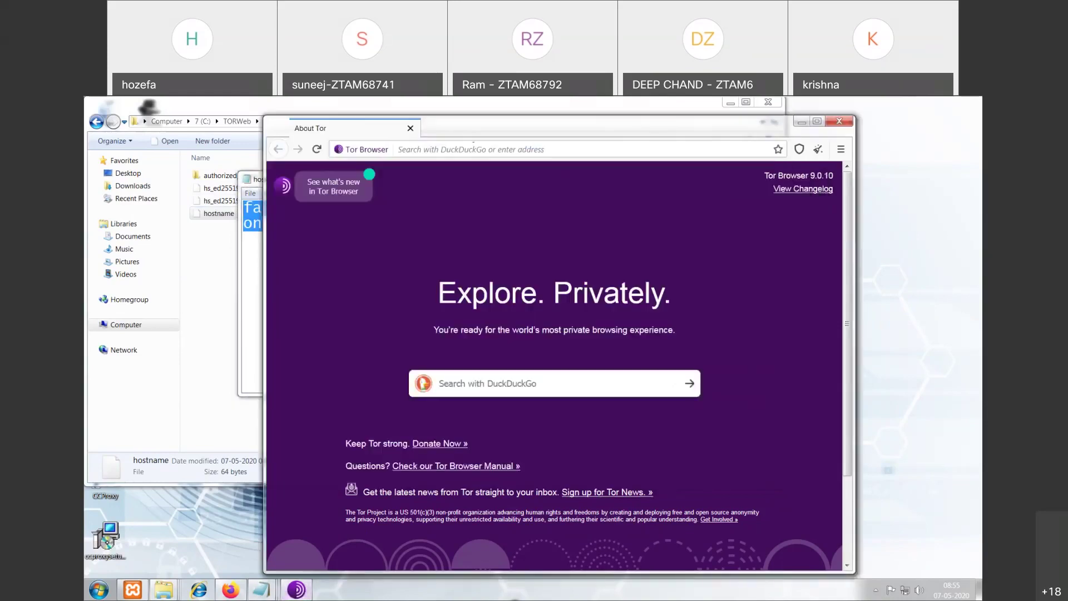
left_click(431, 127)
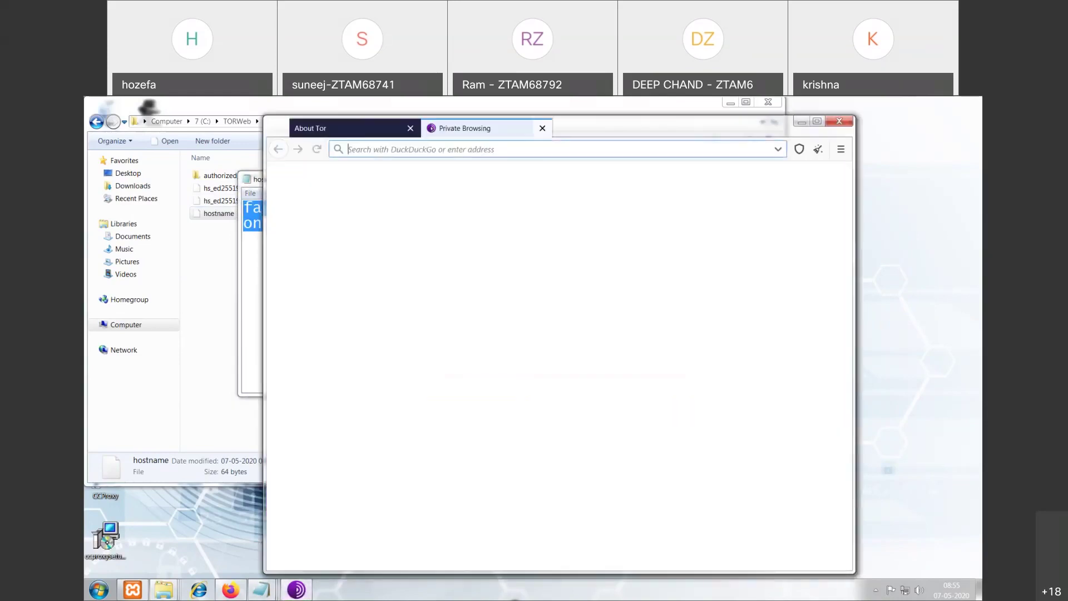
key("ctrl+v")
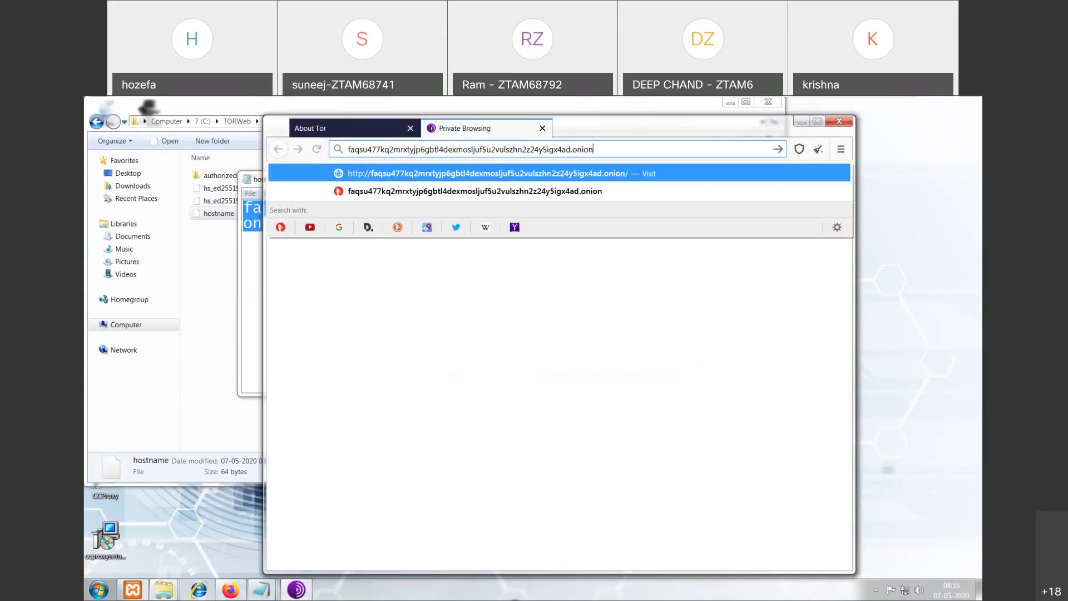
key("Return")
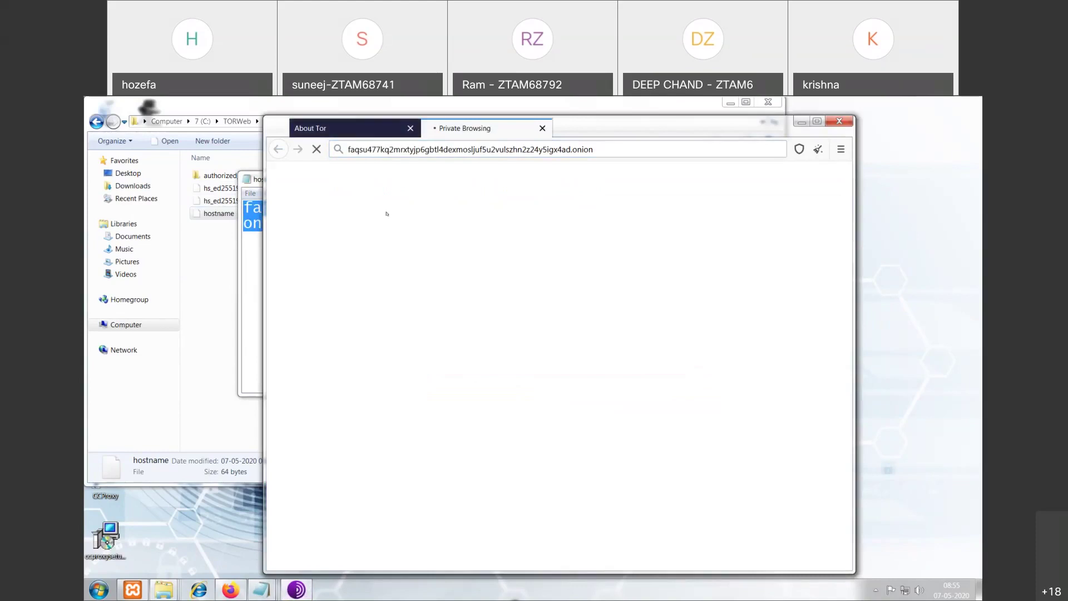
mouse_move(161, 589)
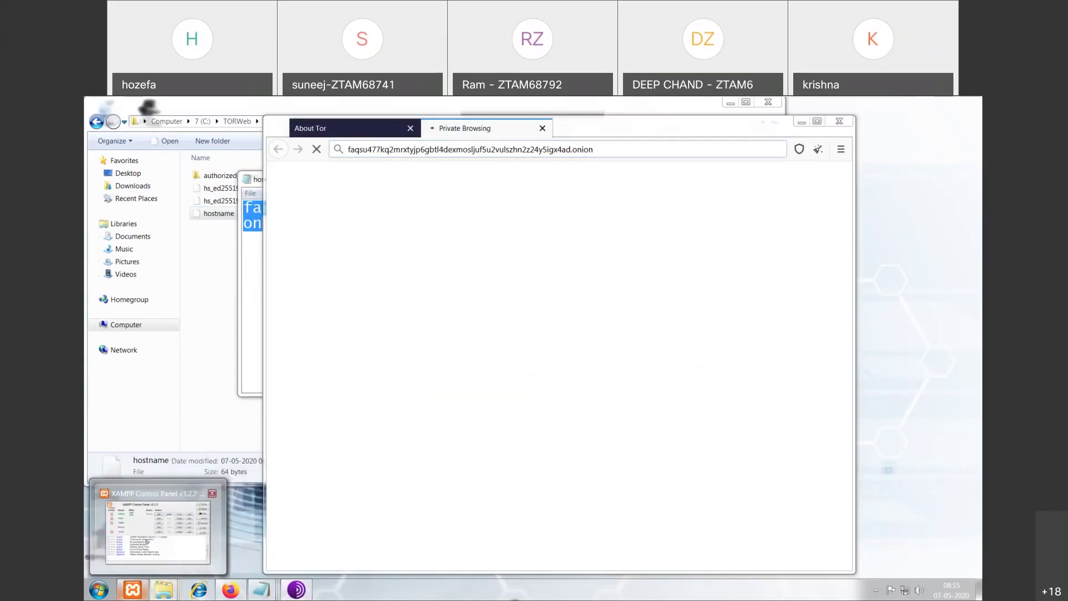
left_click(146, 542)
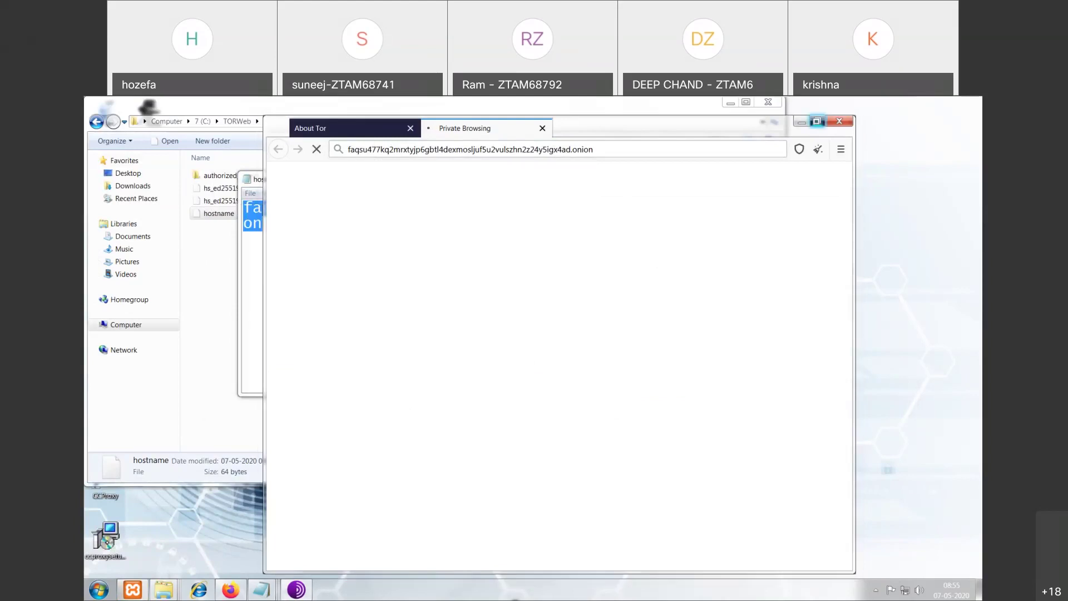
left_click(817, 122)
- Check the hidden notification icons and the loading onion tab, and compare its address with the hostname file
mouse_move(297, 590)
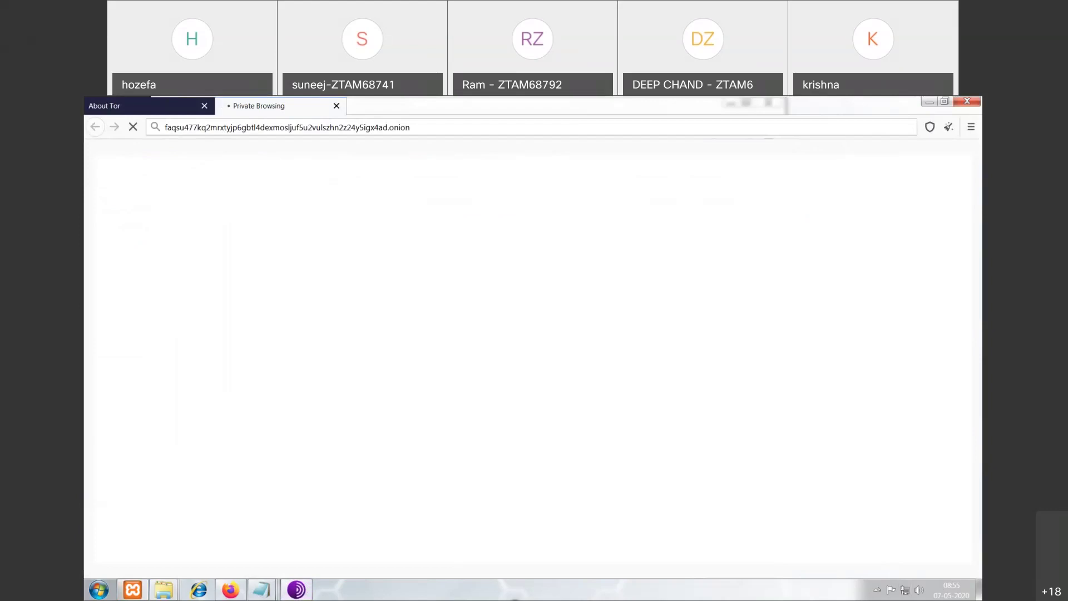
left_click(877, 590)
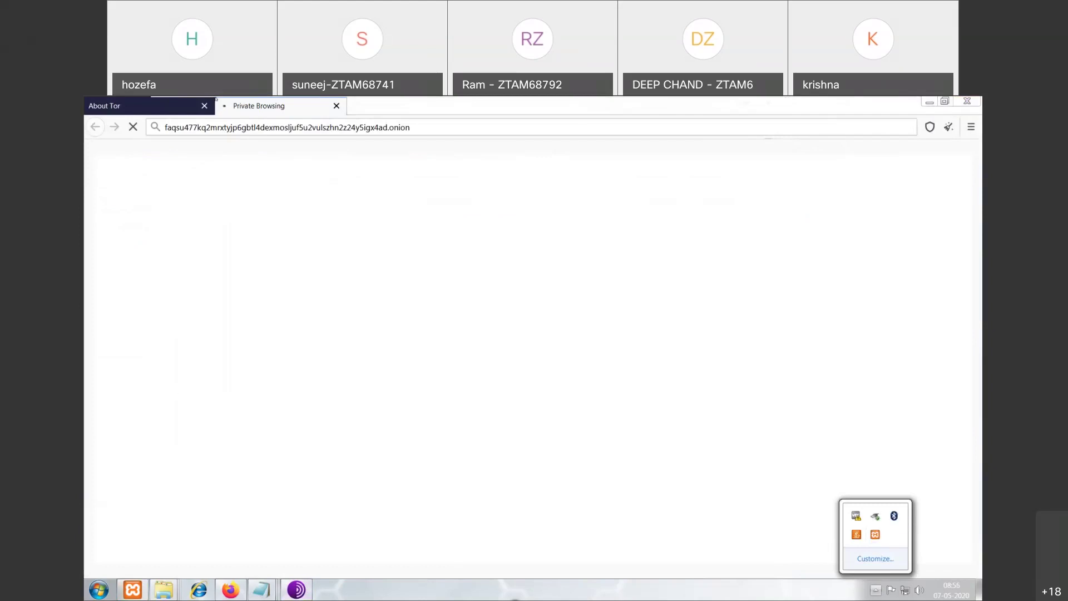
left_click(151, 110)
left_click(265, 109)
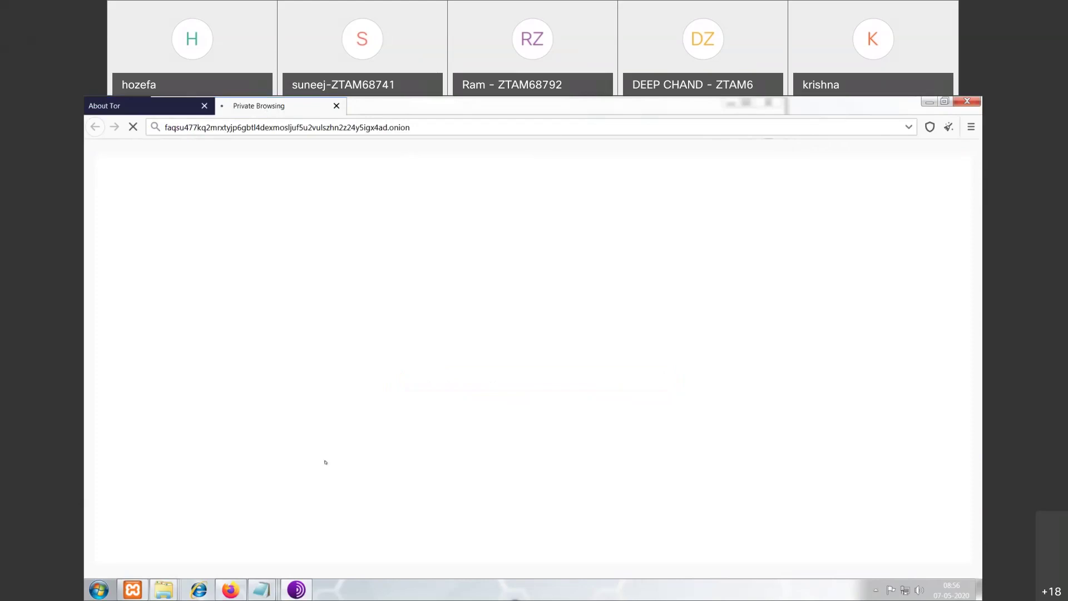
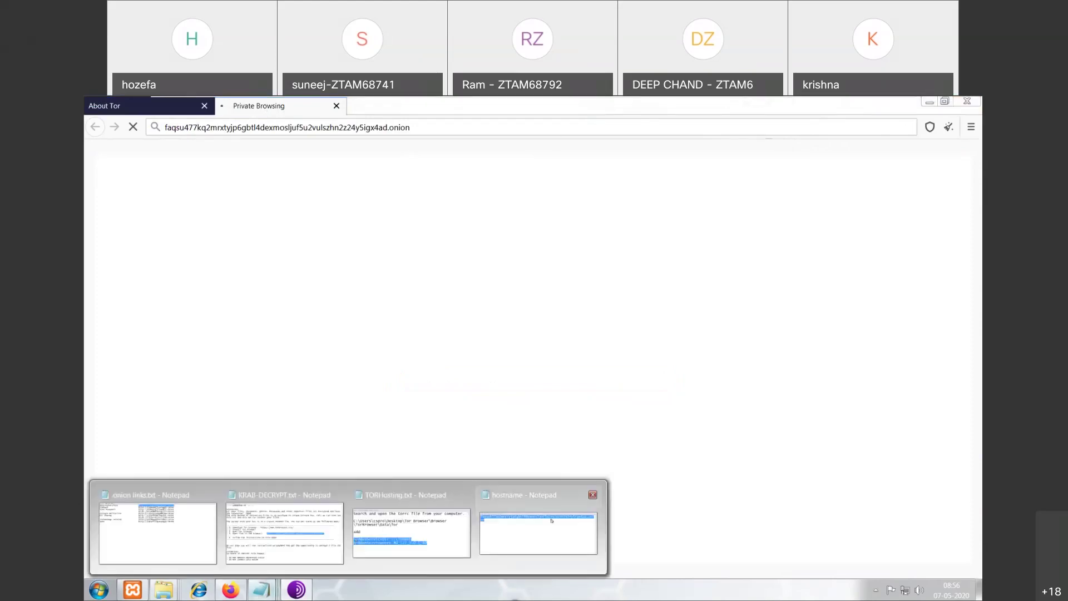
left_click(551, 521)
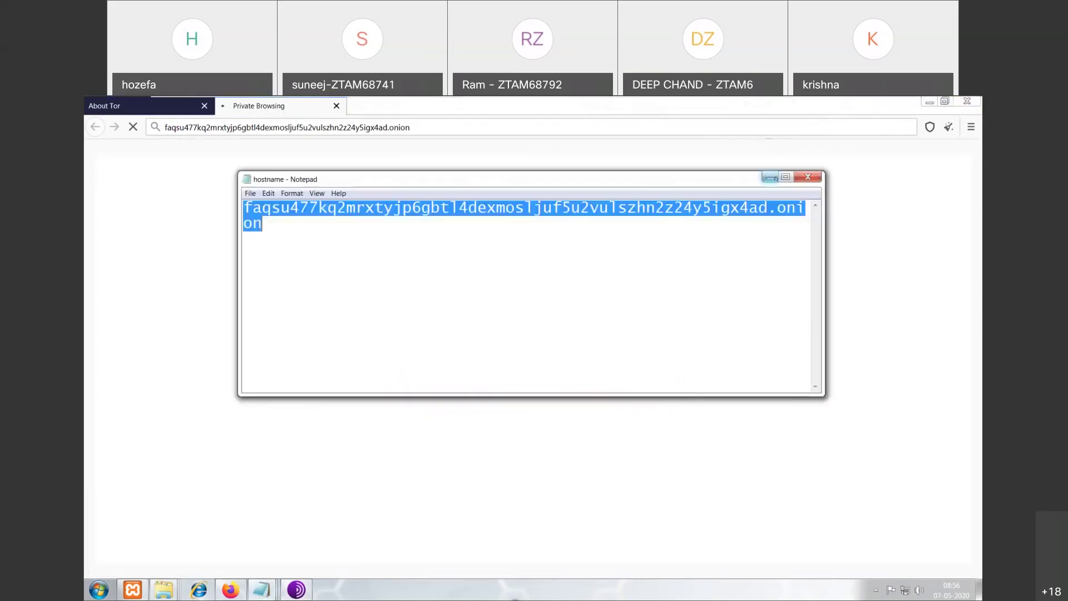
left_click(771, 177)
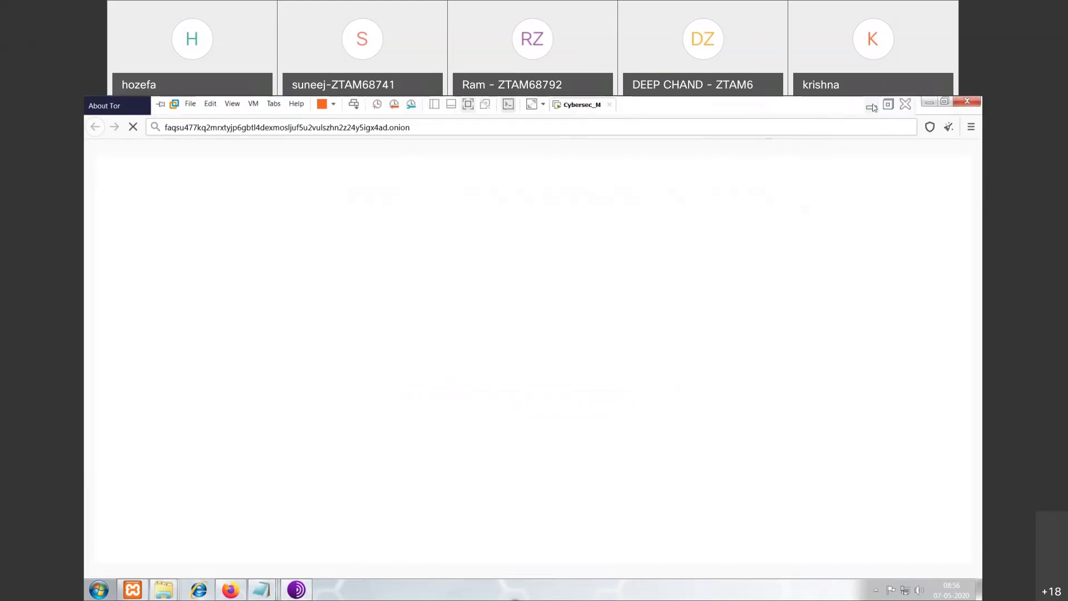
- Switch to the host computer, start its Tor Browser and load the onion address from the hostname file
left_click(872, 107)
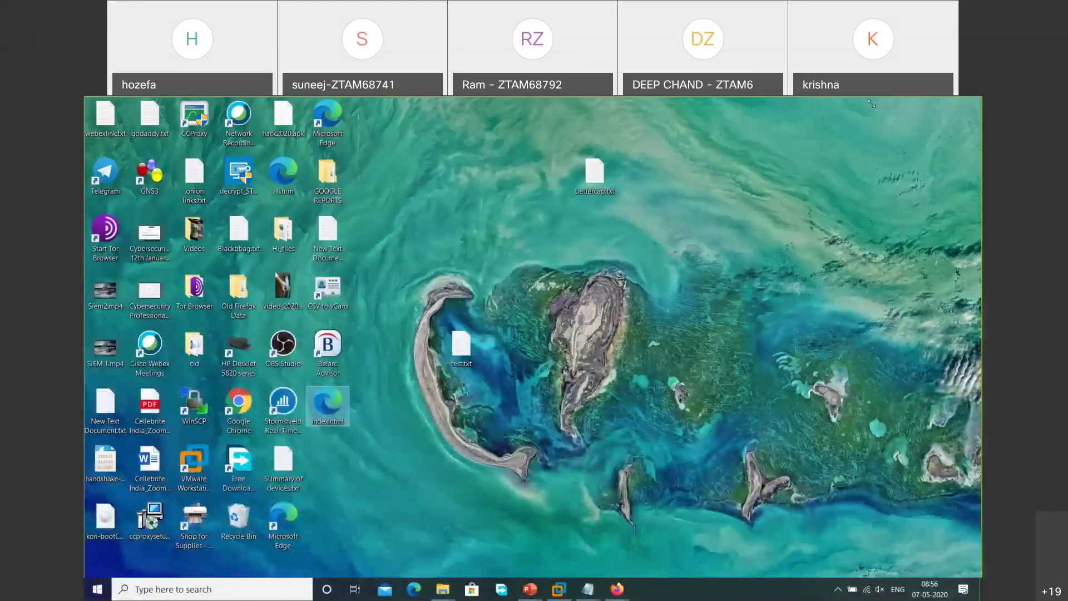
left_click(107, 229)
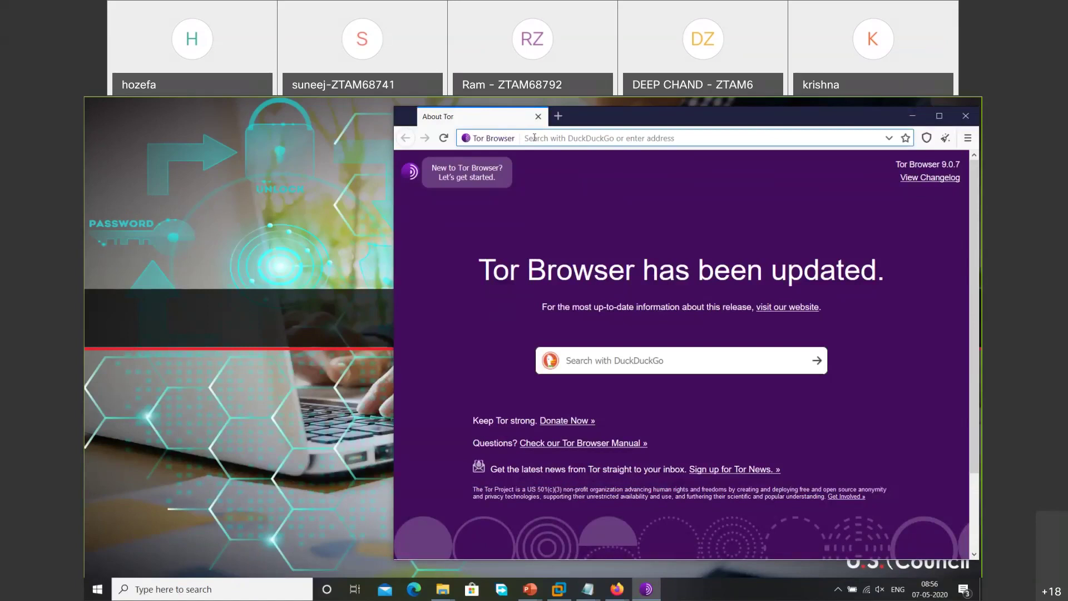
left_click(534, 138)
type("faqsu477kq2mrxtyjp6gbtl4dexmosljuf5u2vulszhn2z24y5igx4ad.onion")
key("Return")
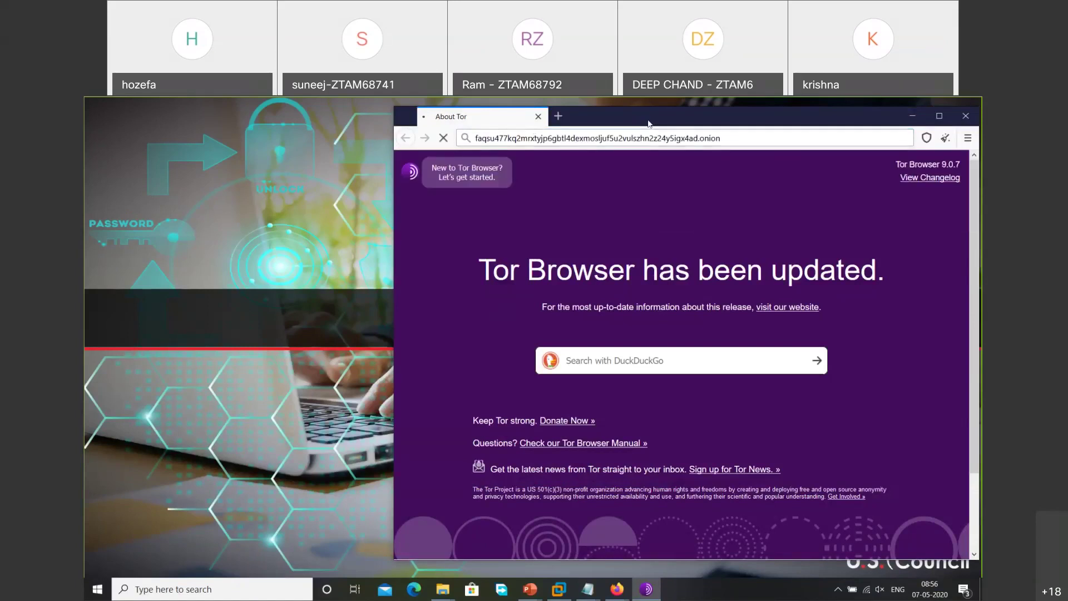
left_click_drag(649, 123, 450, 120)
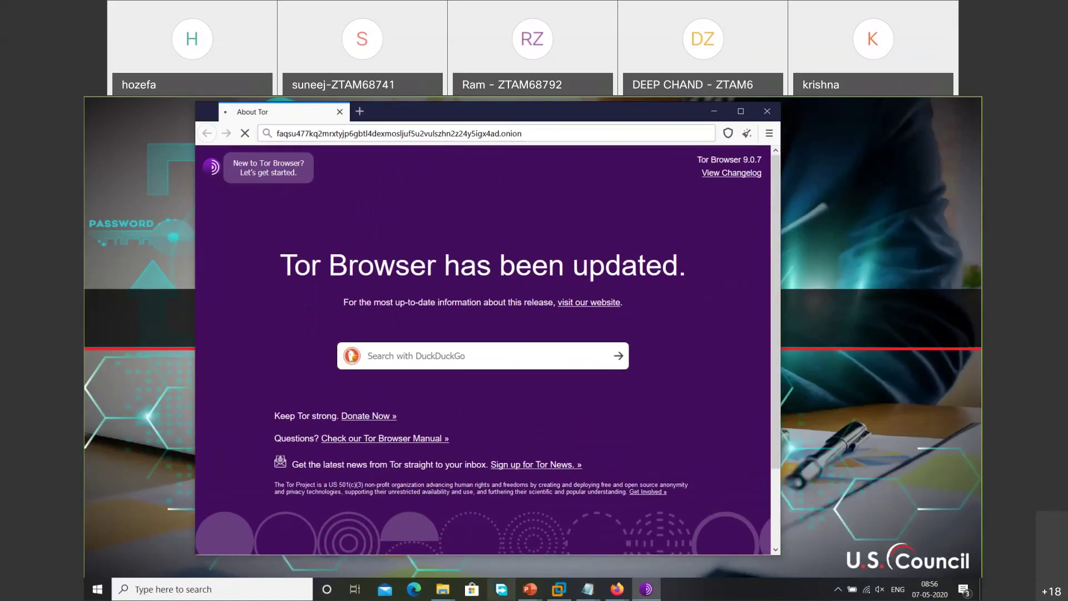
- Return to the virtual machine and load localhost in a new Firefox tab
mouse_move(638, 597)
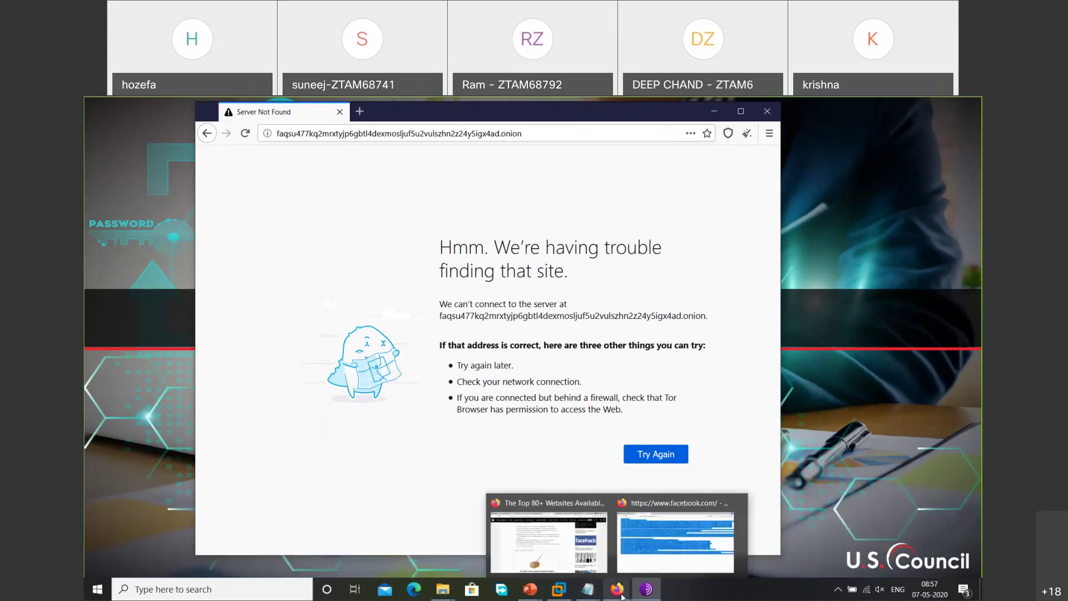
left_click(517, 530)
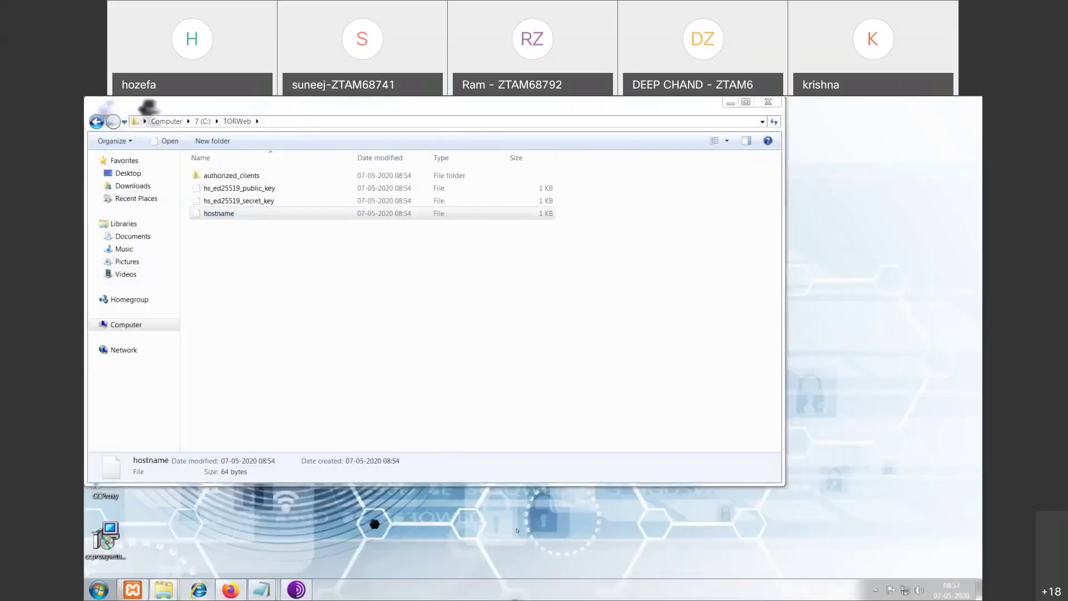
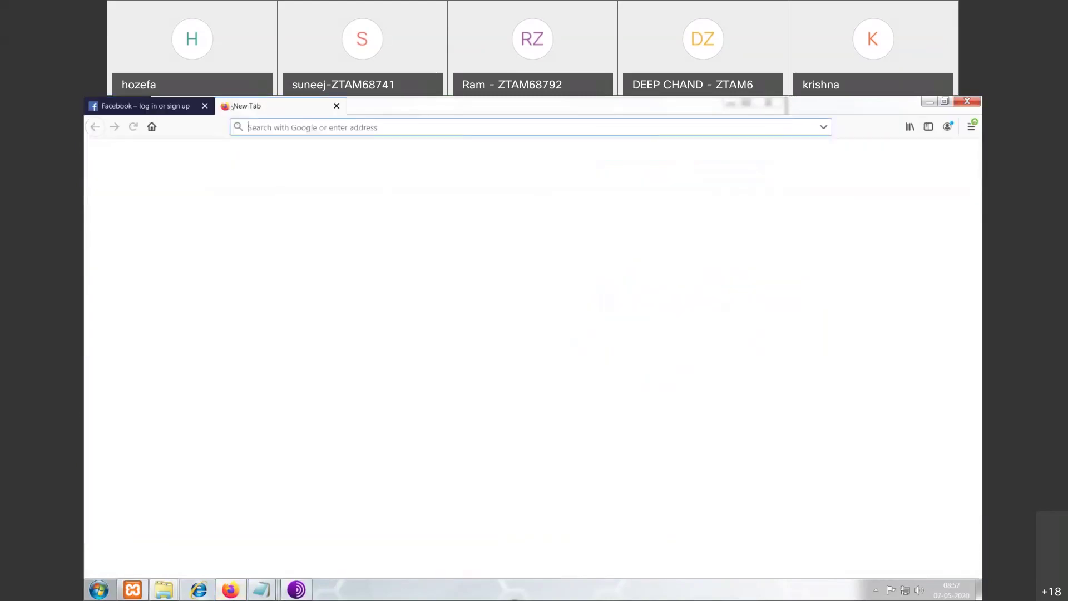
type("local")
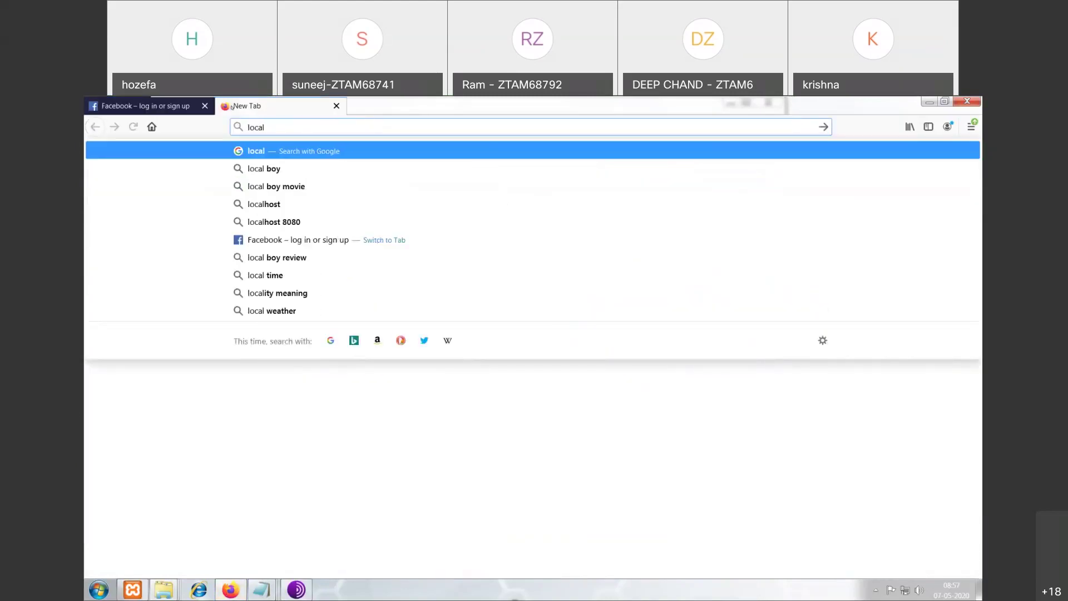
type("host")
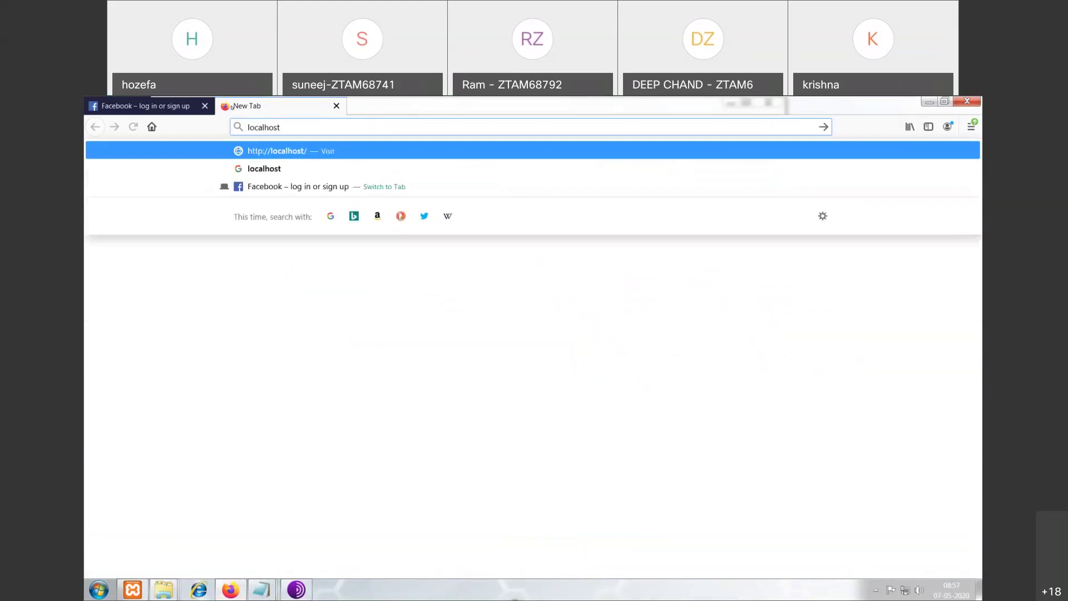
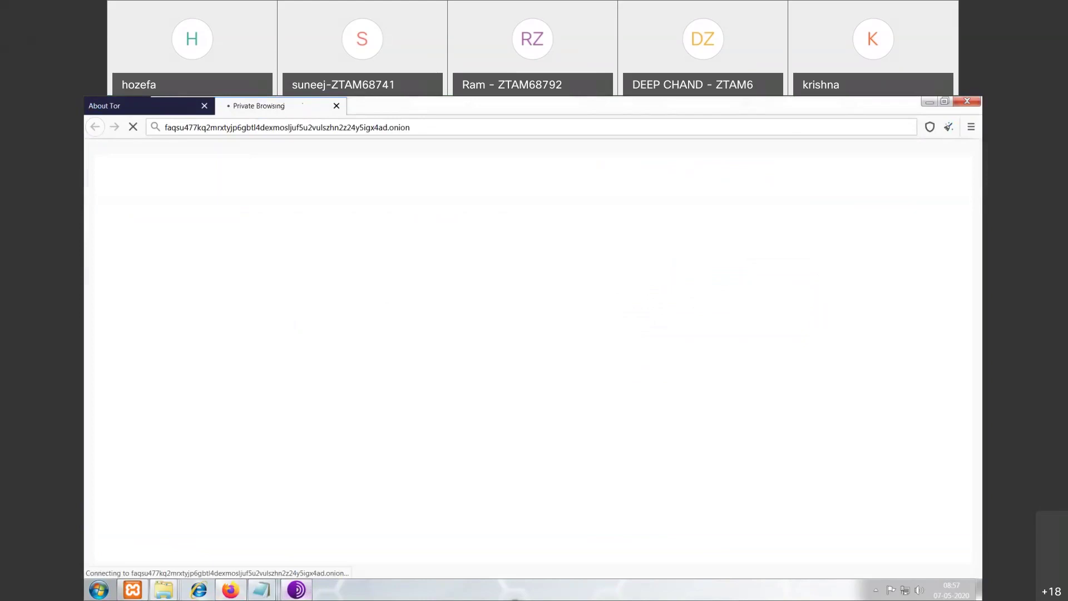
- Close Tor Browser in the virtual machine together with both of its open tabs
left_click(968, 101)
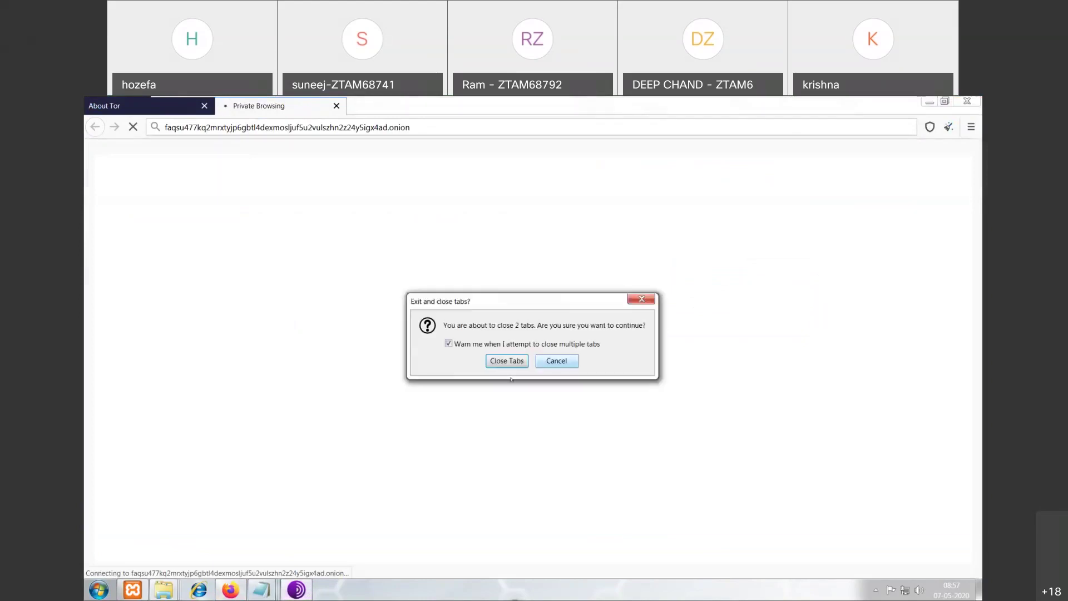
left_click(496, 361)
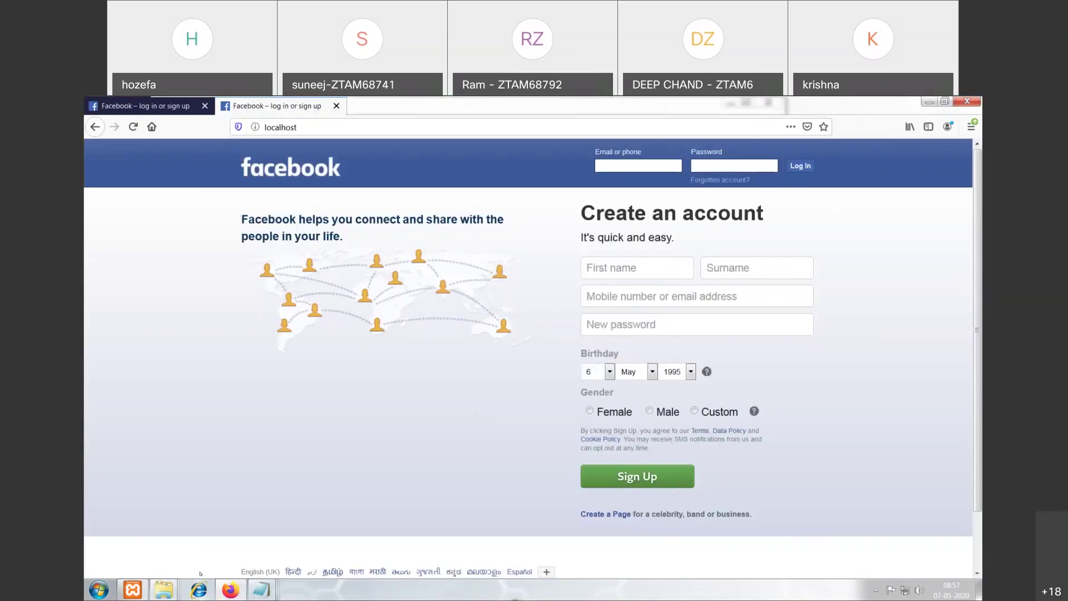
mouse_move(164, 589)
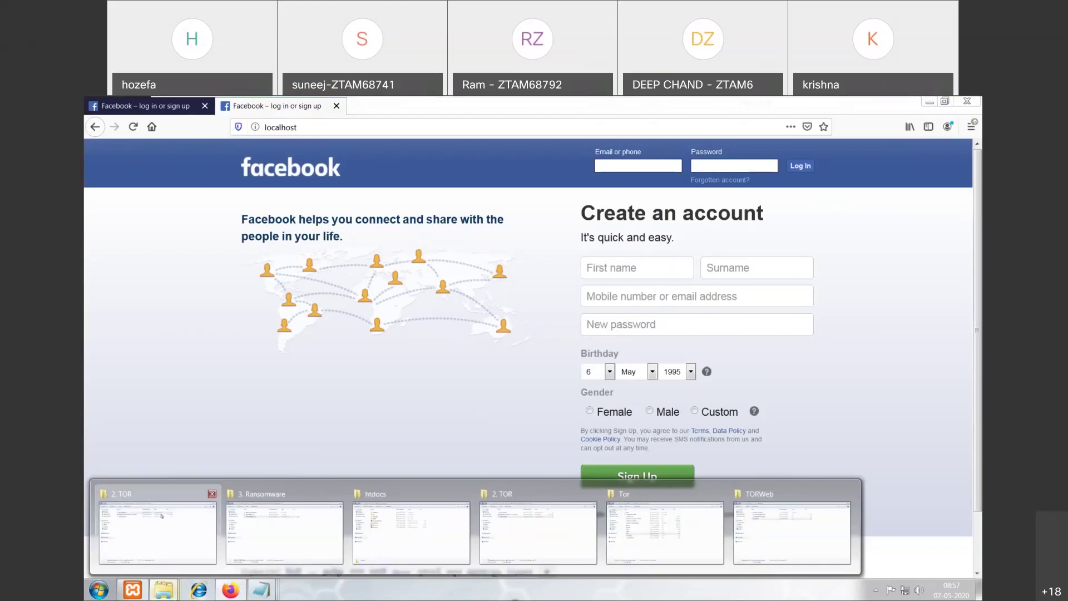
- Bring up the 2. TOR folder briefly, return to Firefox, and minimize all windows to show the desktop
left_click(156, 524)
left_click(310, 414)
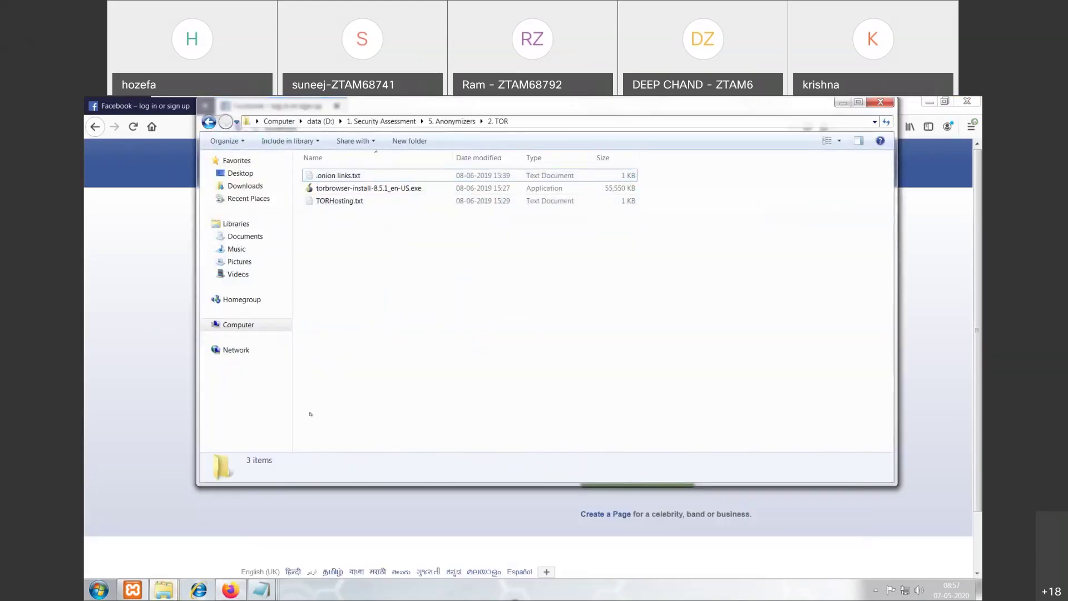
key("alt+Tab")
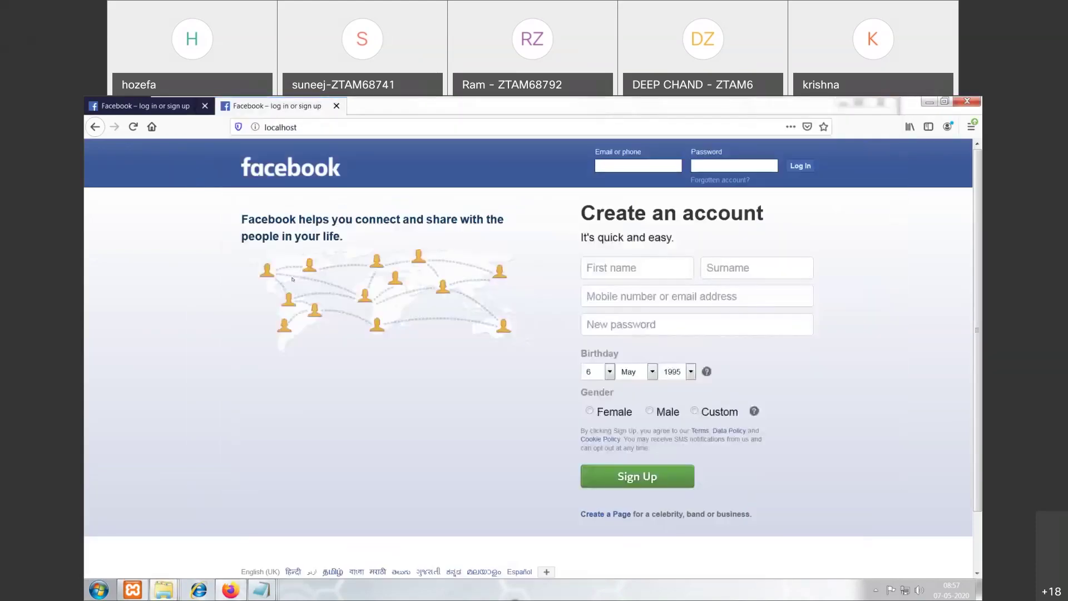
left_click(929, 102)
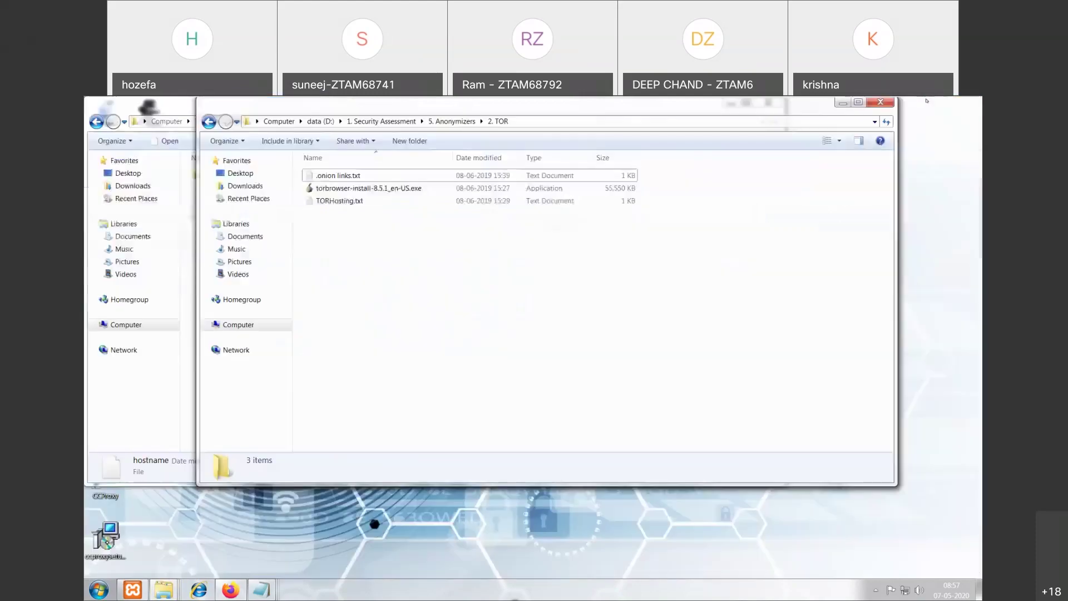
key("super+d")
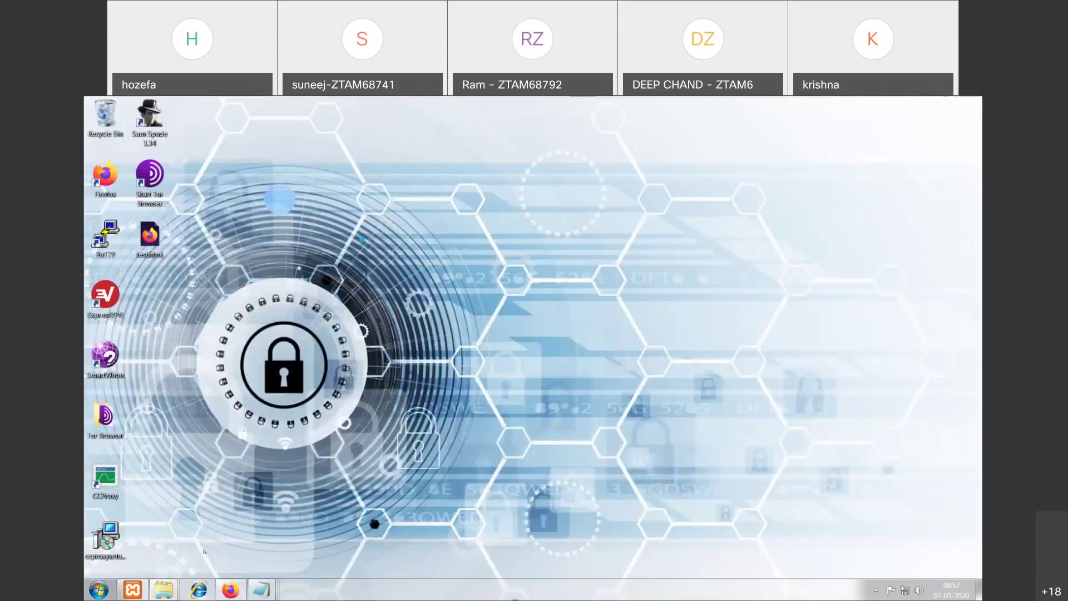
- Bring up the TORWeb folder window and open its authorized_clients subfolder
left_click(164, 590)
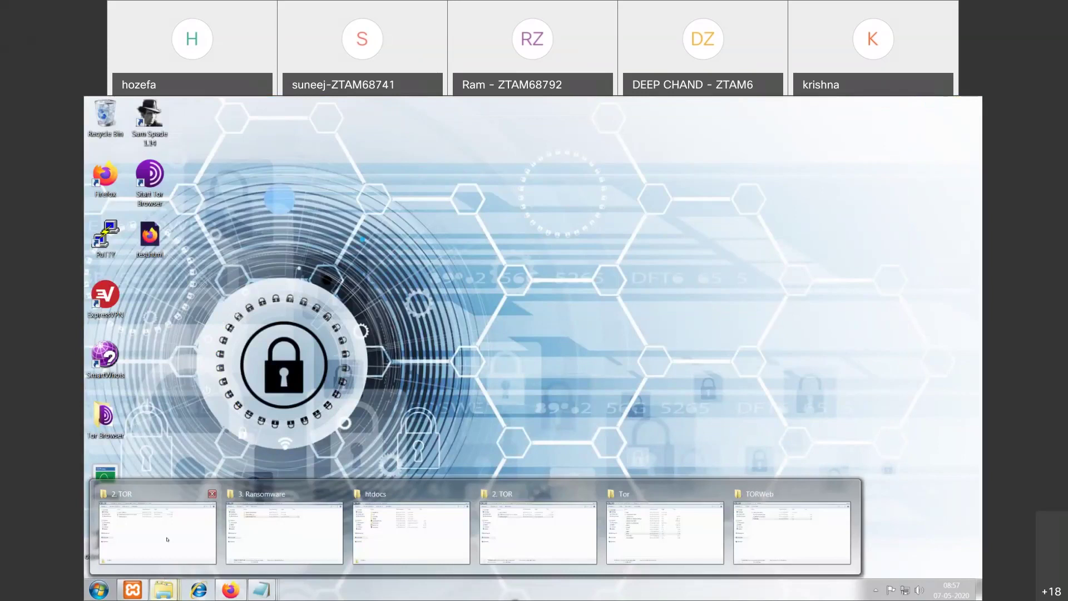
mouse_move(781, 517)
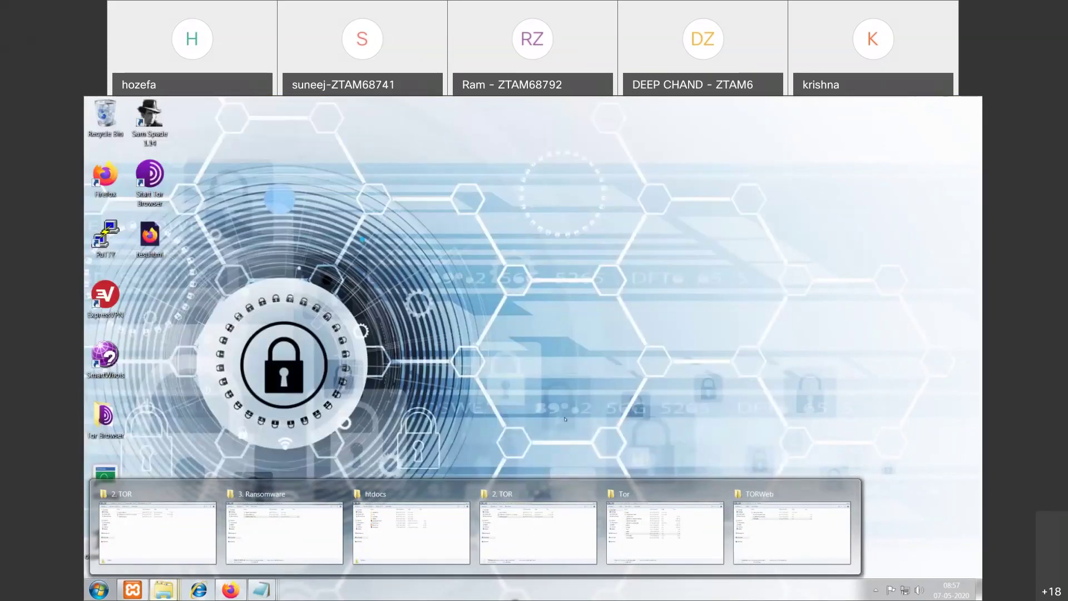
left_click(753, 520)
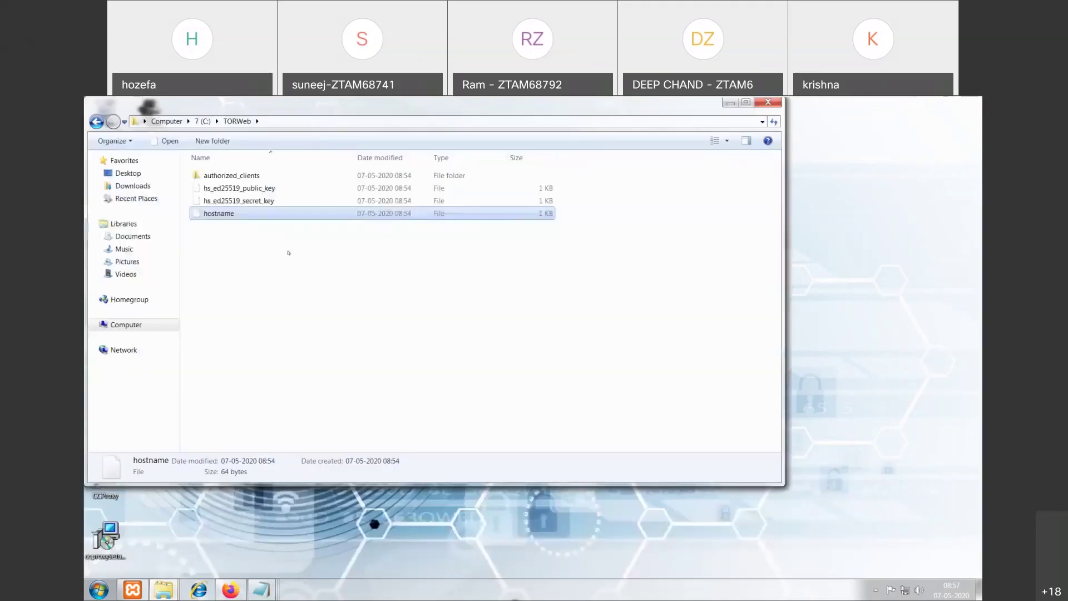
double_click(258, 172)
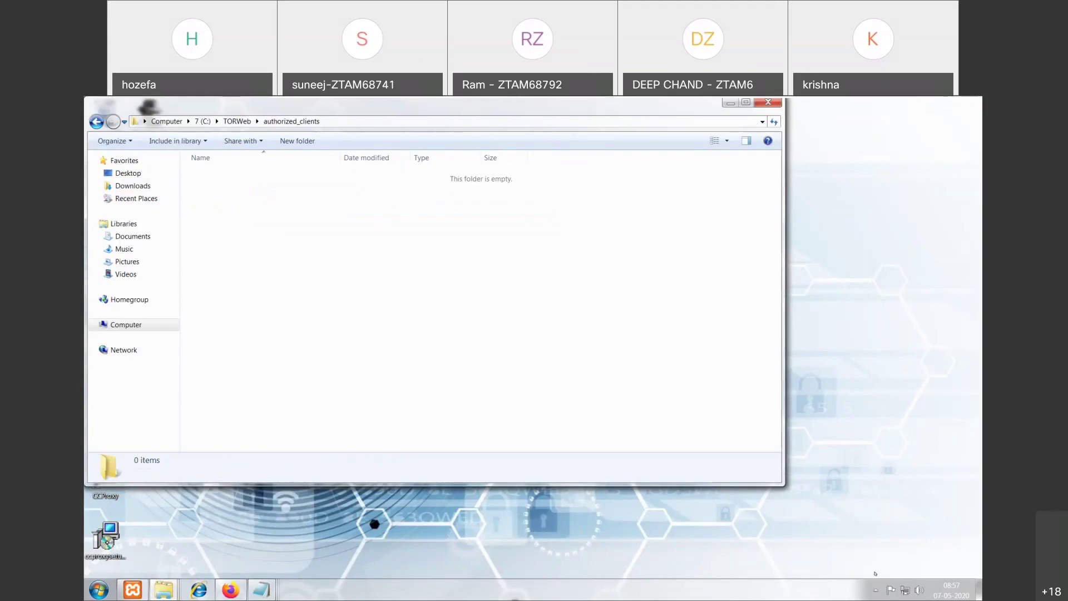
- Check the Windows Firewall on/off settings from Network and Sharing Center, and close them along with the authorized_clients folder window
right_click(906, 590)
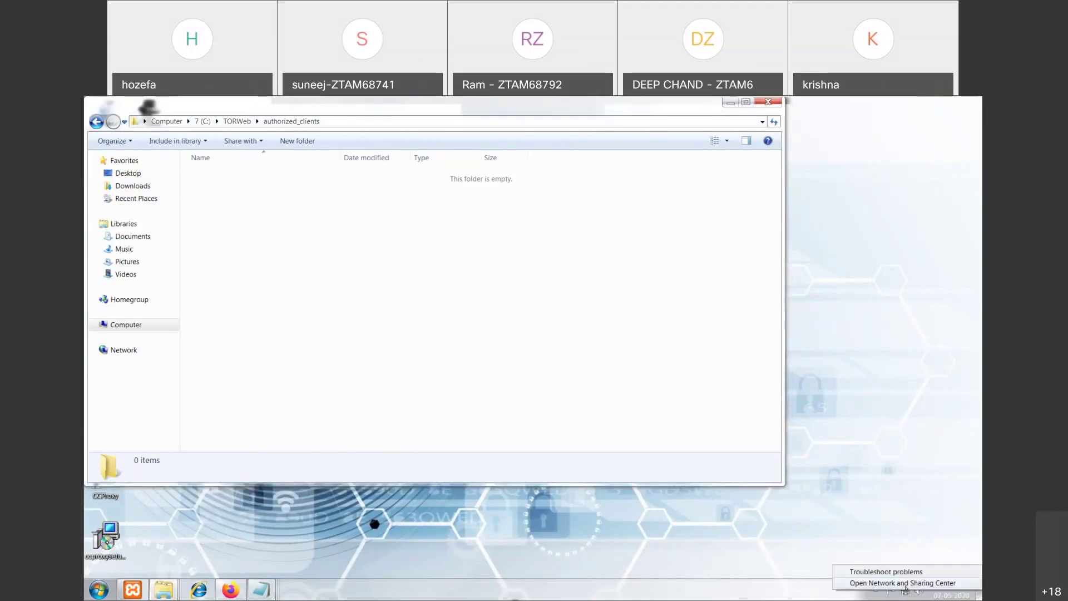
left_click(908, 584)
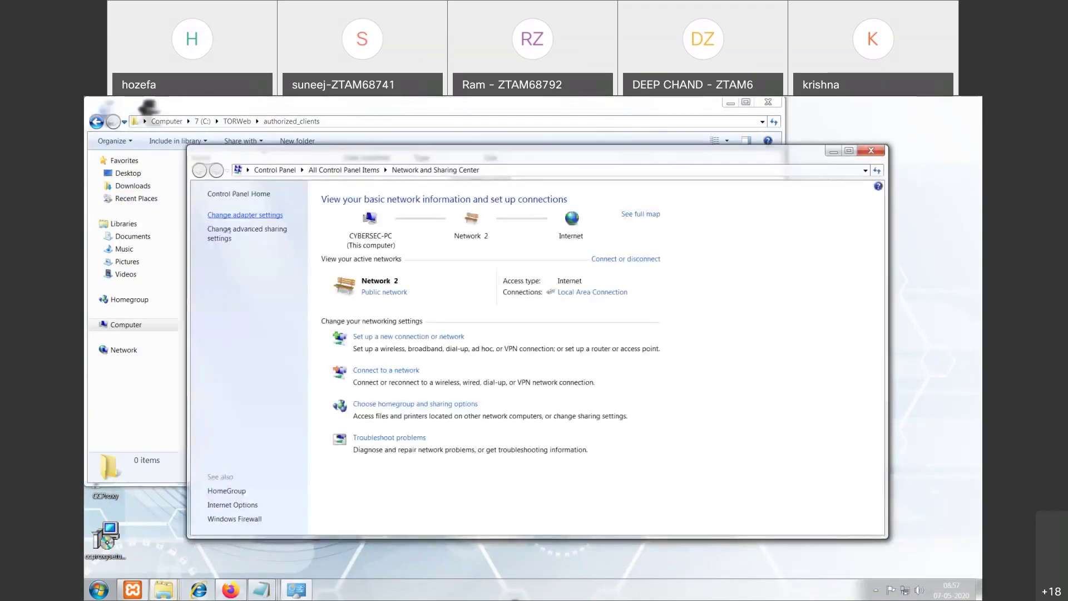
left_click(233, 519)
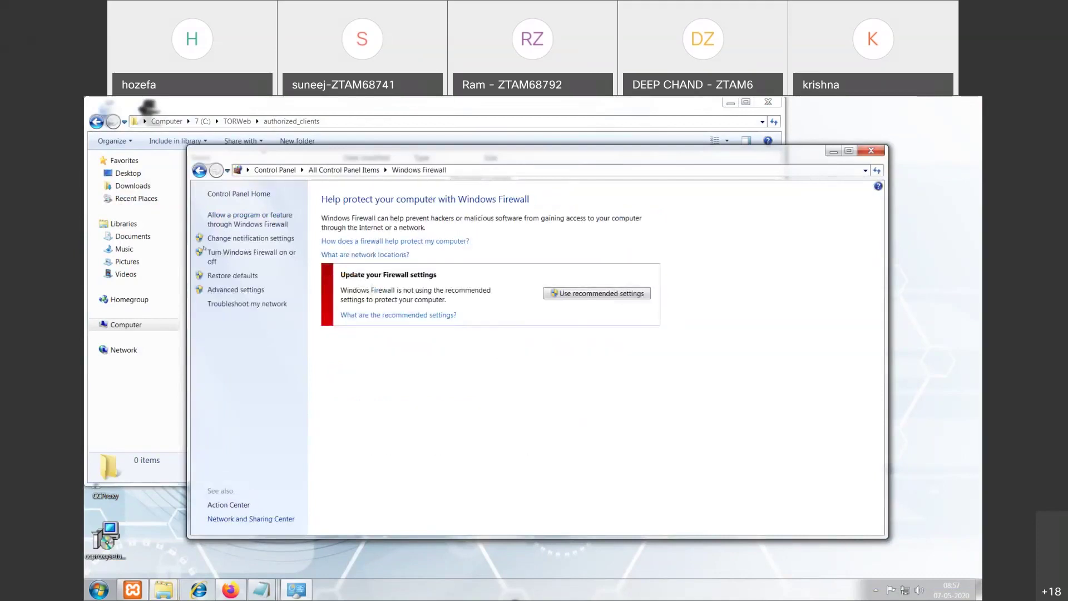
left_click(238, 253)
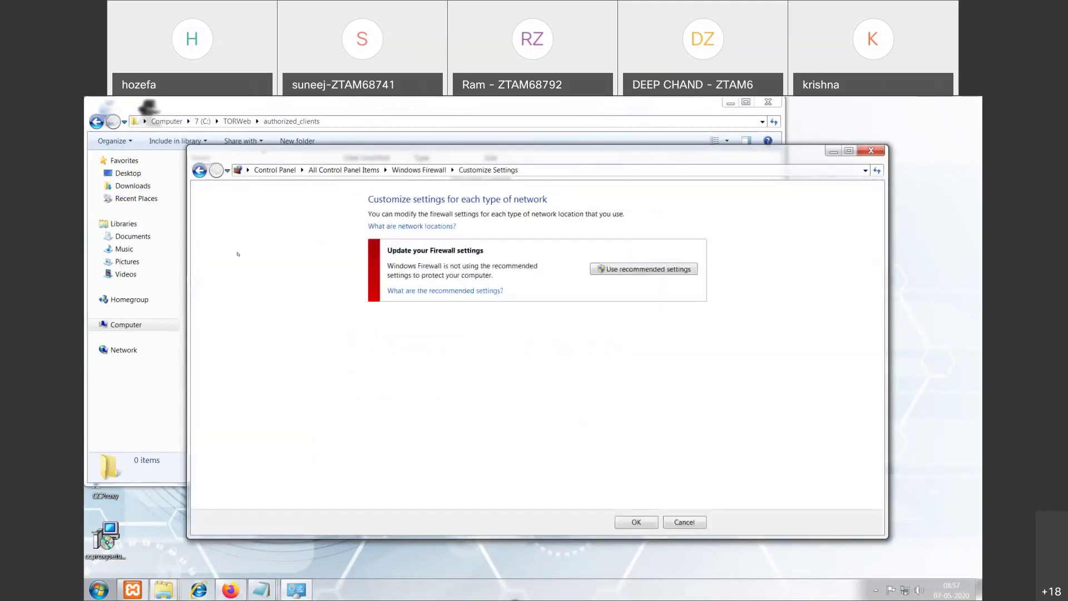
left_click(870, 150)
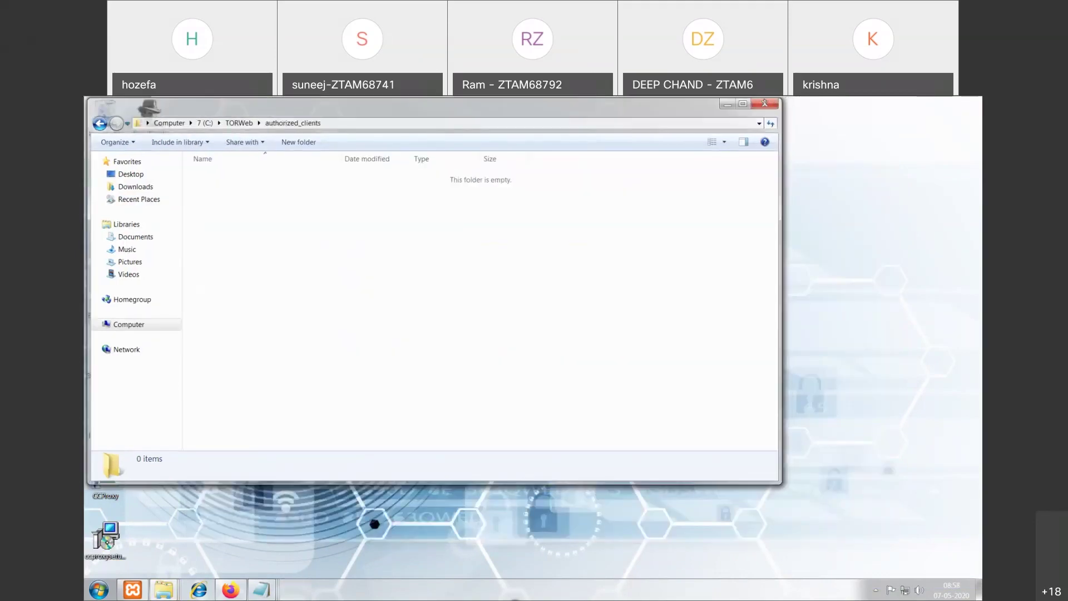
left_click(765, 104)
left_click(141, 145)
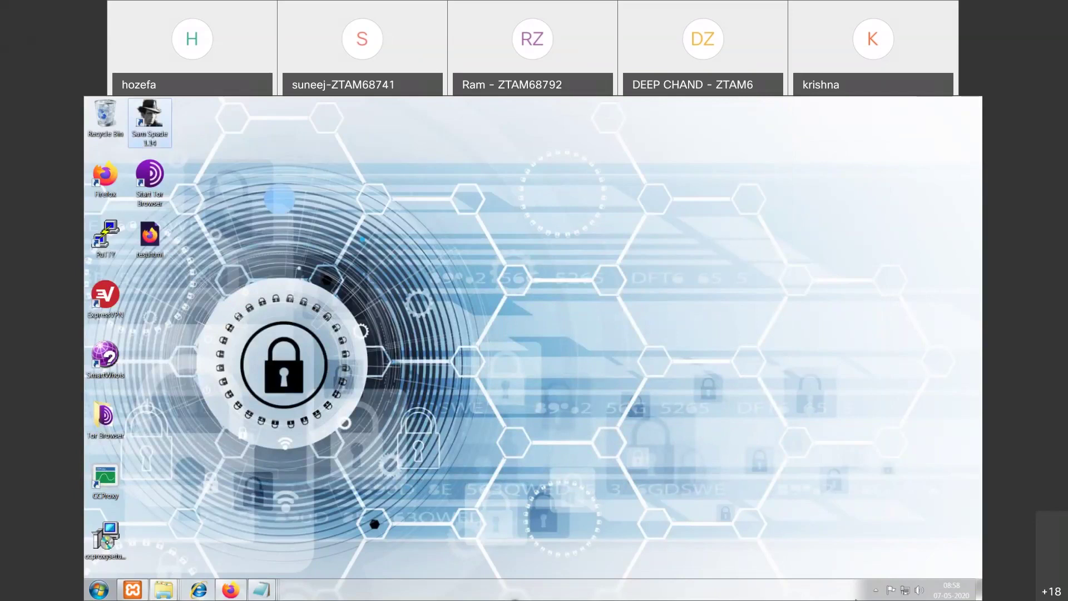
- Customize the notification area to always show all icons and notifications on the taskbar
left_click(876, 590)
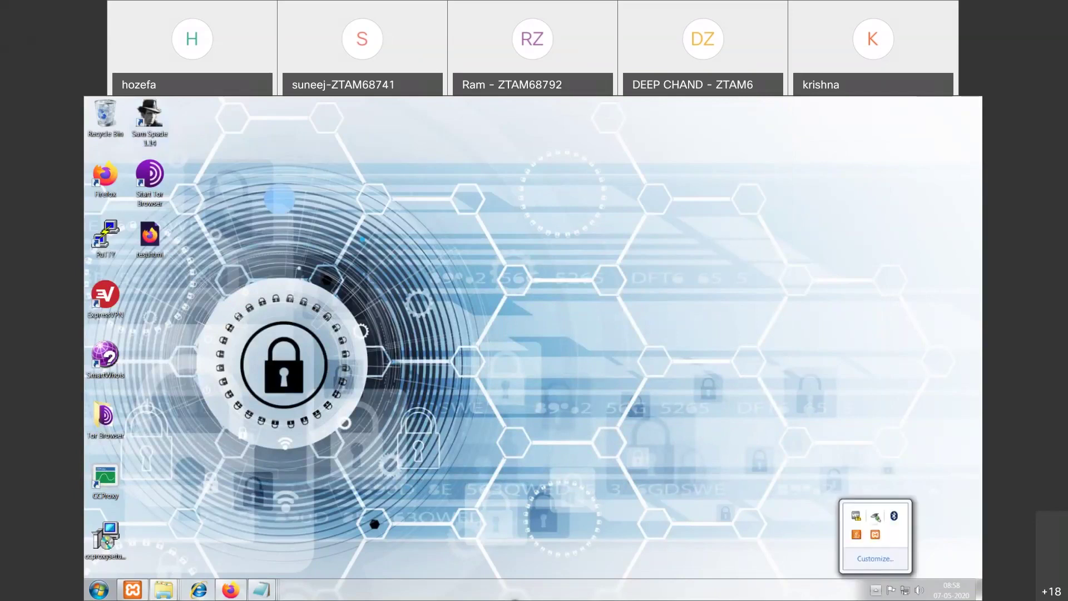
left_click(869, 560)
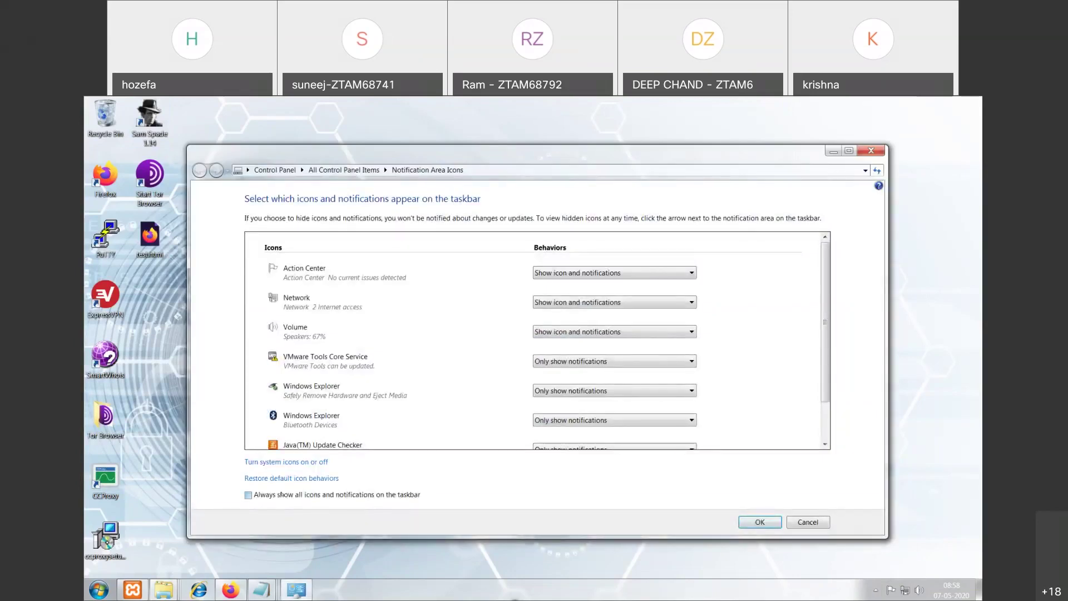
left_click(758, 523)
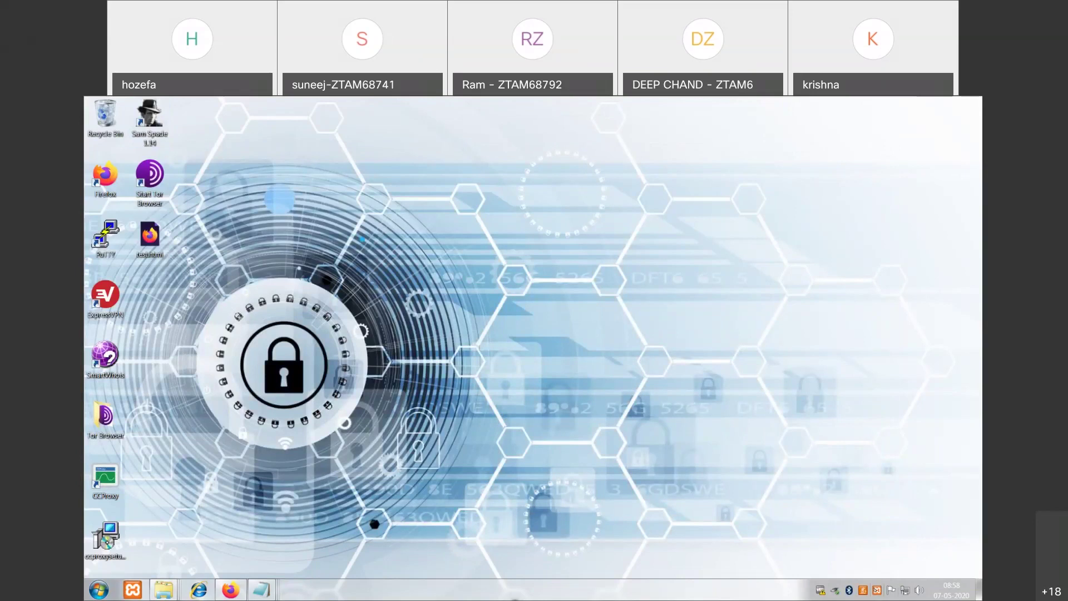
- Stop and restart the Apache module in the XAMPP Control Panel
left_click(133, 590)
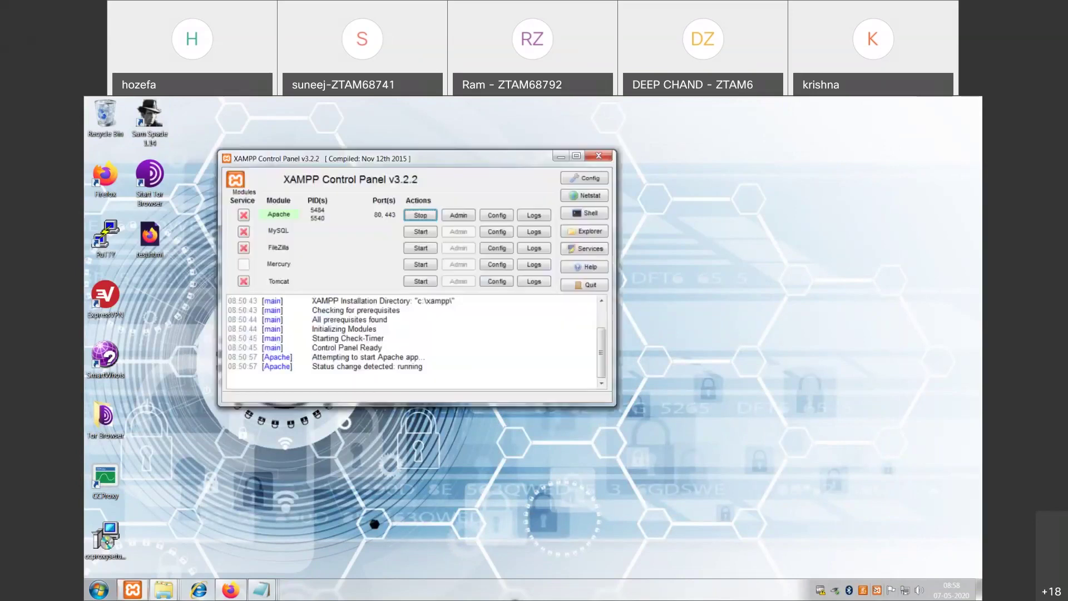
left_click(426, 215)
left_click(428, 215)
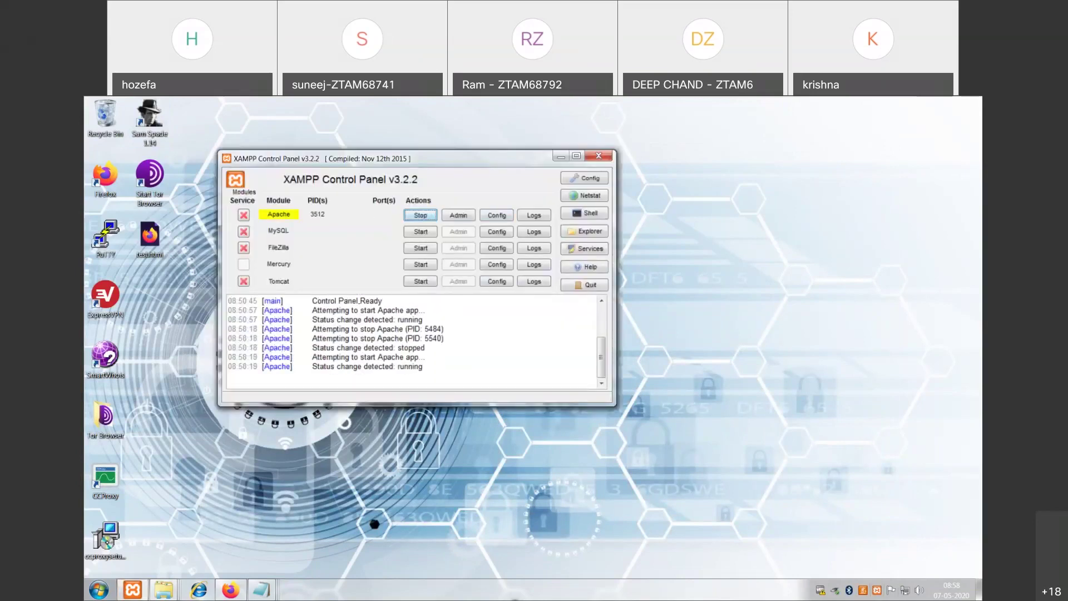
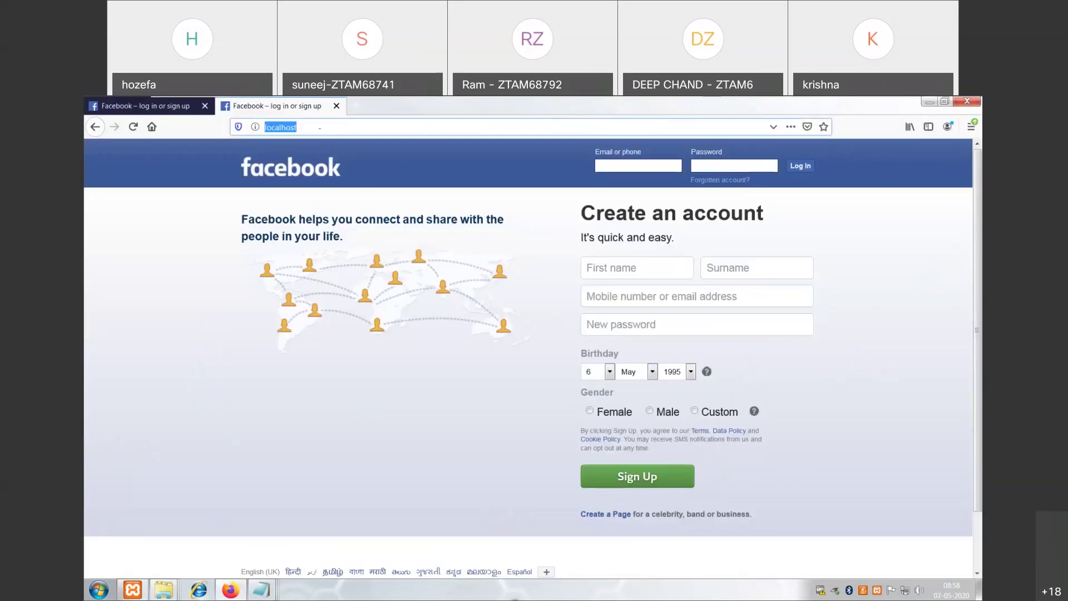
type("http://19")
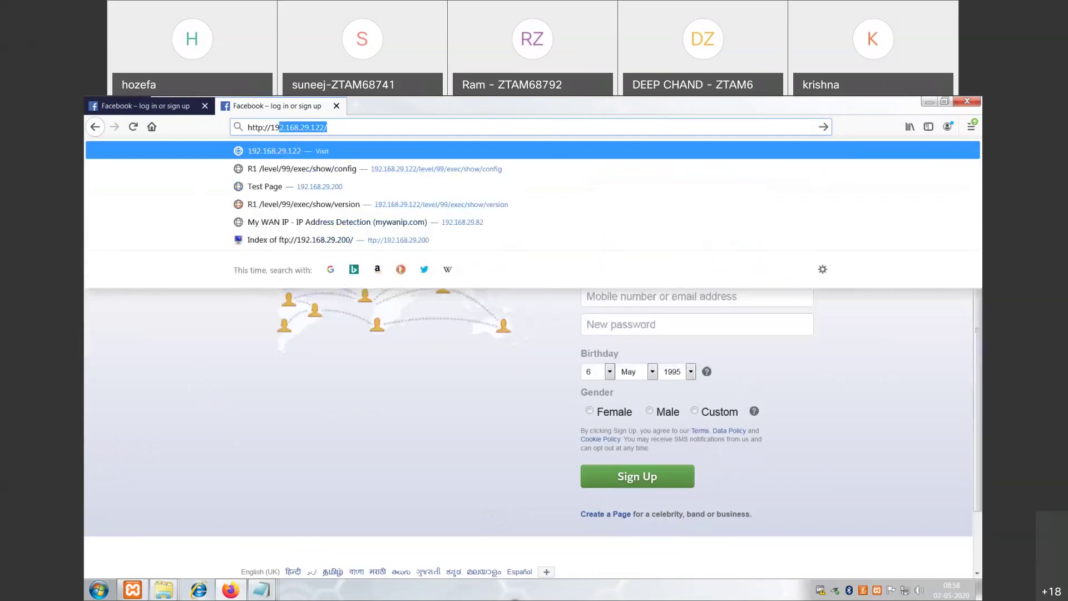
key("BackSpace")
key("BackSpace")
key("BackSpace")
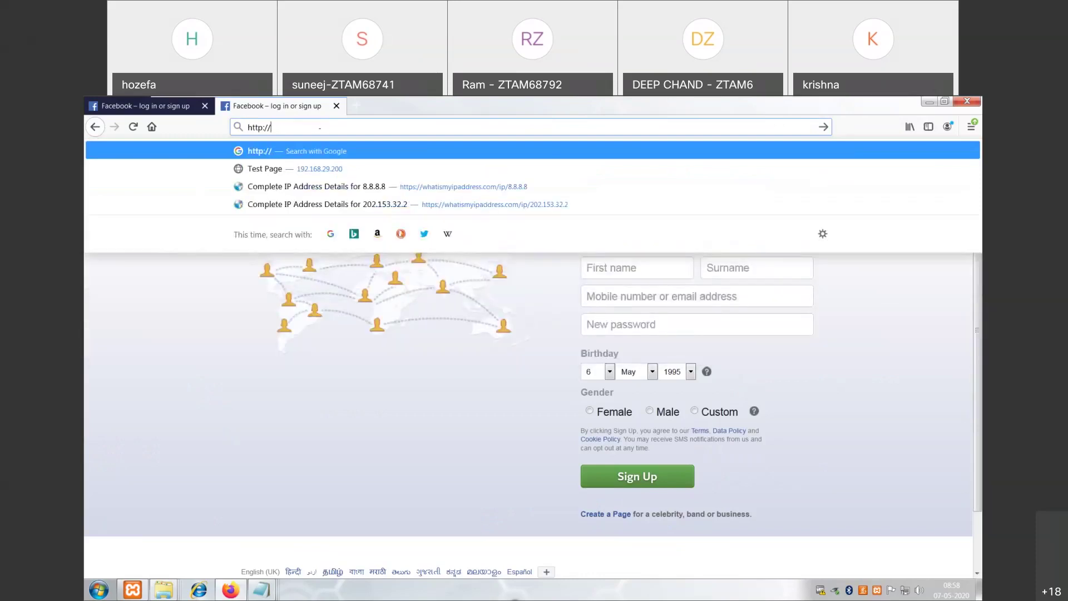
key("BackSpace")
key("BackSpace")
key("BackSpace")
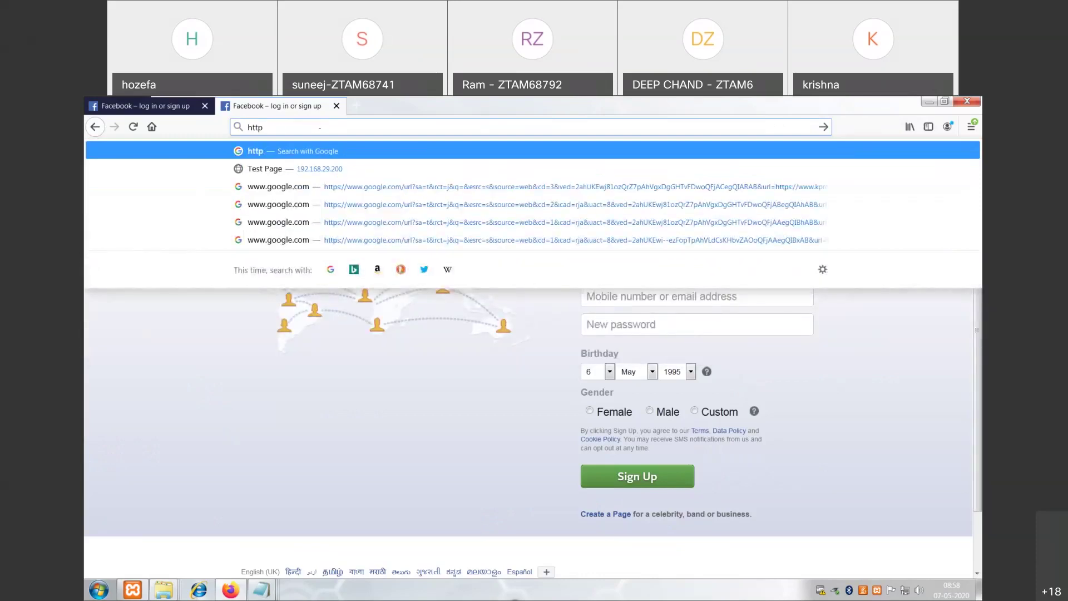
key("Escape")
key("Escape")
- Reload localhost in Firefox, and start Tor Browser to load faqsu477kq2mrxtyjp6gbtl4dexmosljuf5u2vulszhn2z24y5igx4ad.onion
key("Return")
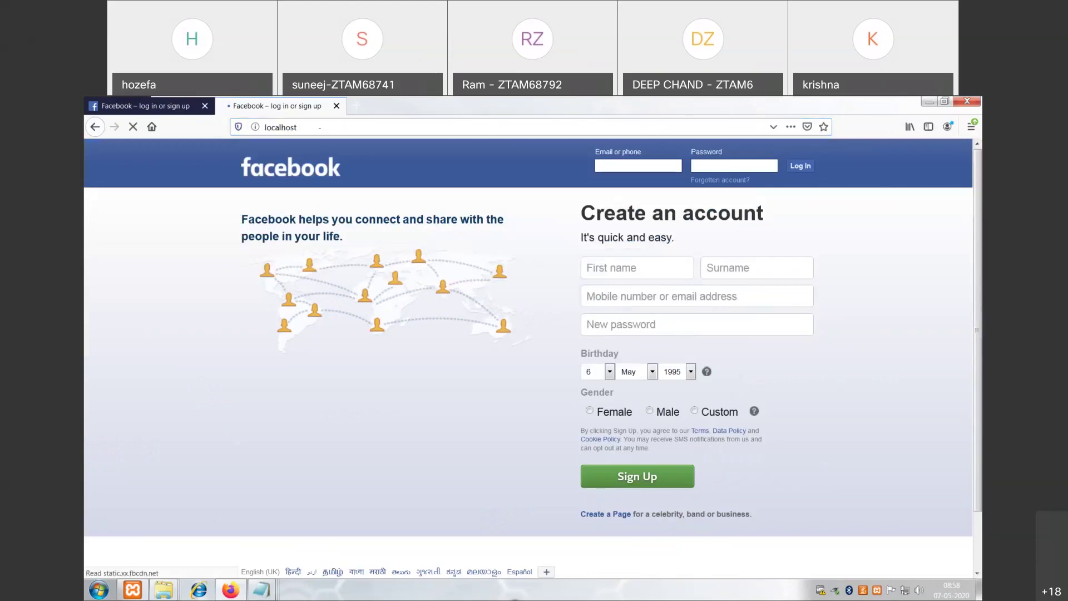
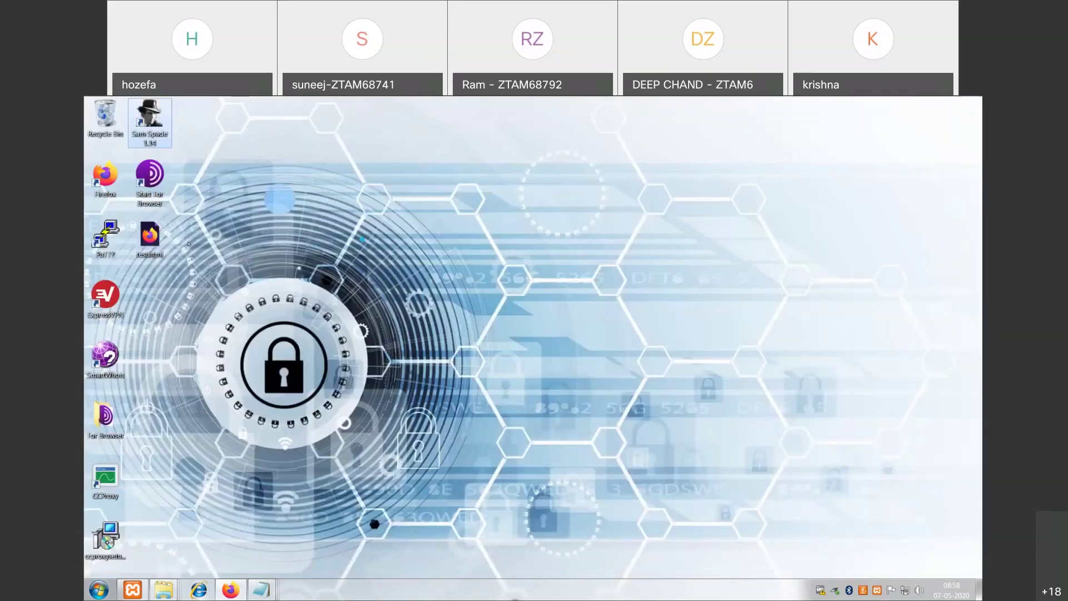
double_click(150, 175)
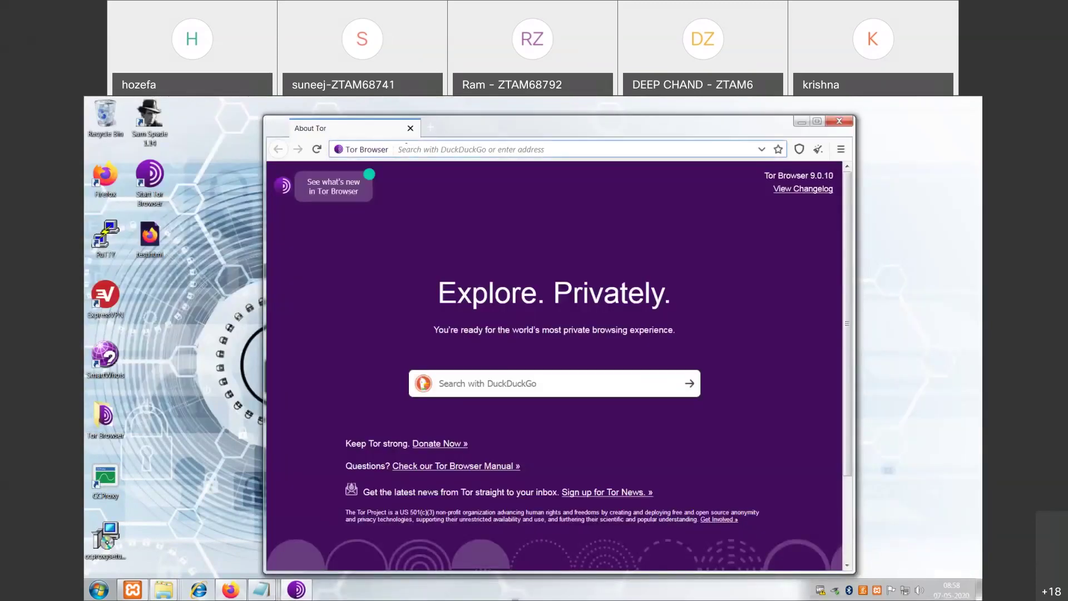
type("faqsu477kq2mrxtyjp6gbtl4dexmosljuf5u2vulszhn2z24y5igx4ad.onion")
key("Return")
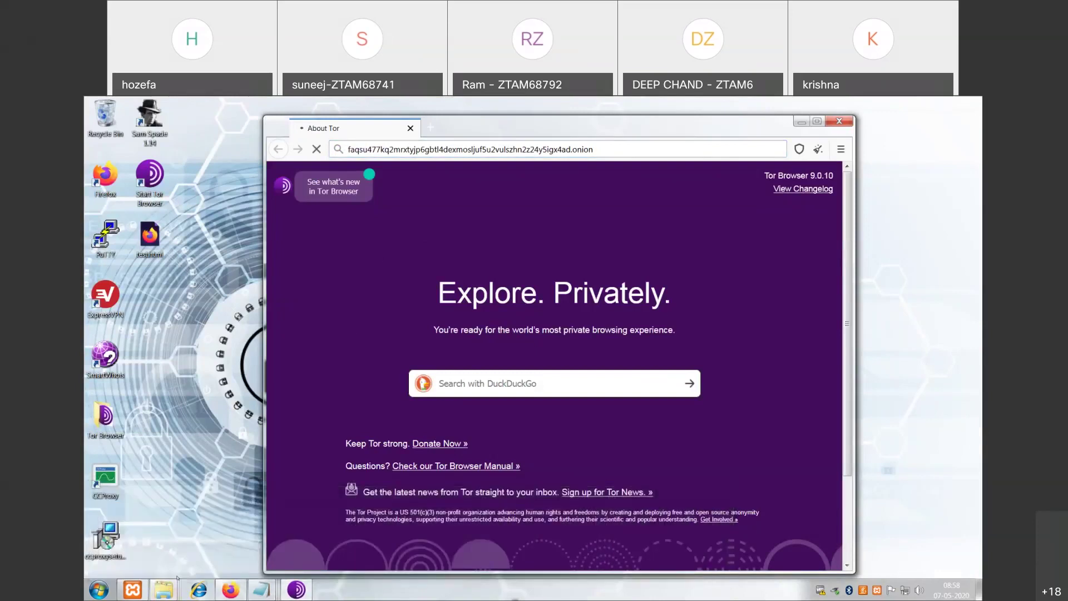
- Open torrc in Notepad, highlight its HiddenServiceDir and HiddenServicePort lines for review, close it without changes, and show the desktop
mouse_move(163, 589)
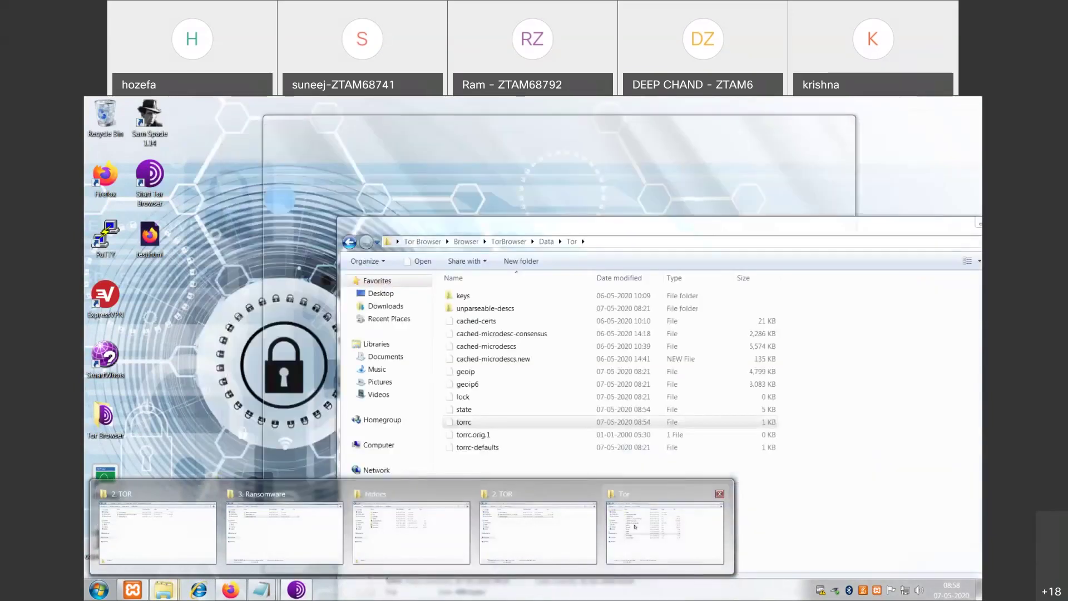
left_click(665, 534)
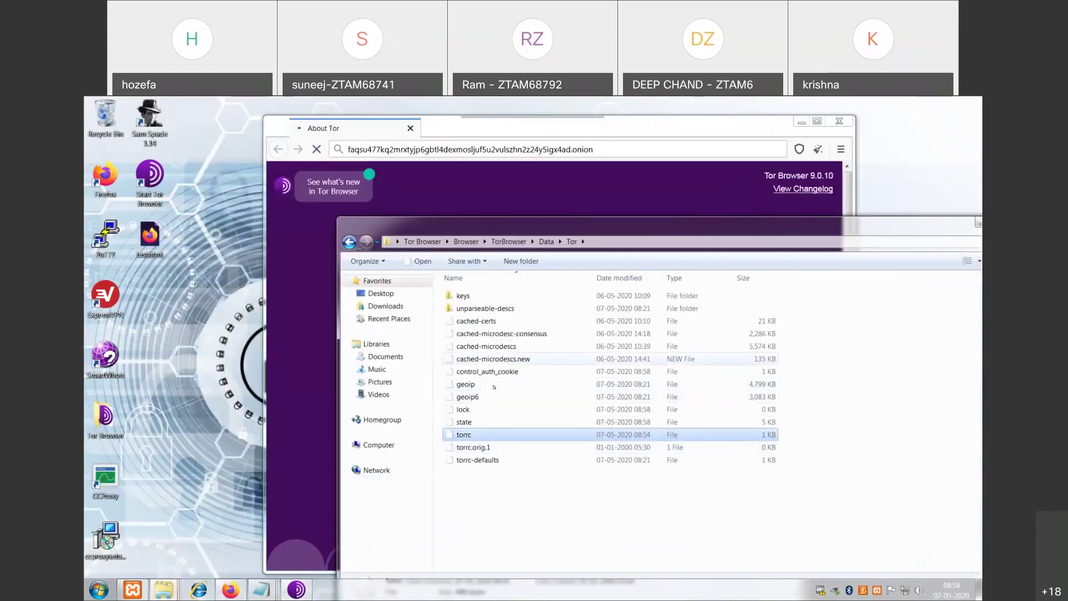
double_click(464, 436)
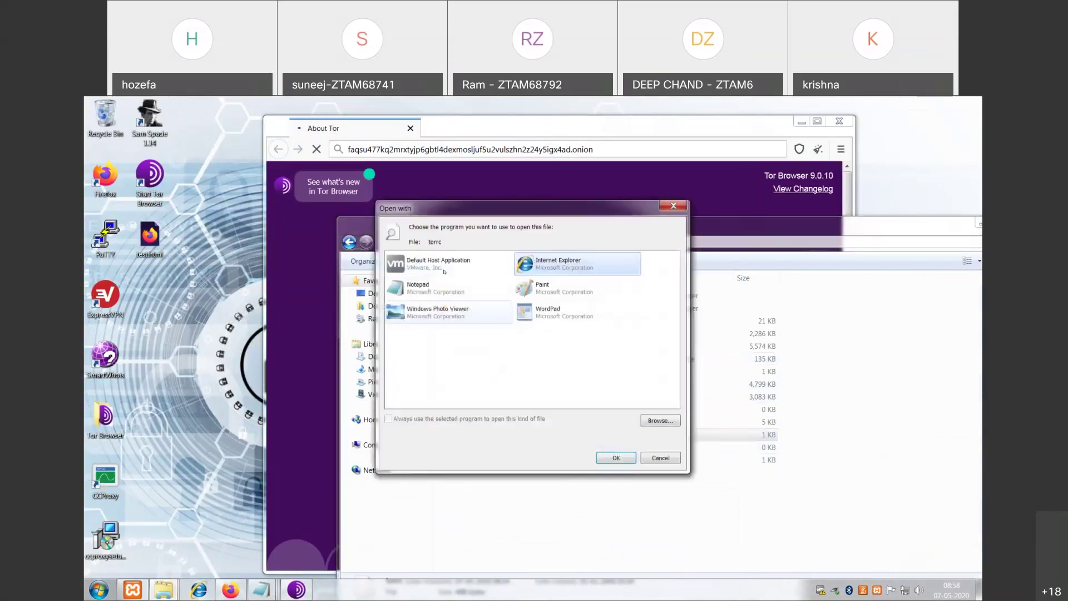
left_click(426, 292)
double_click(426, 292)
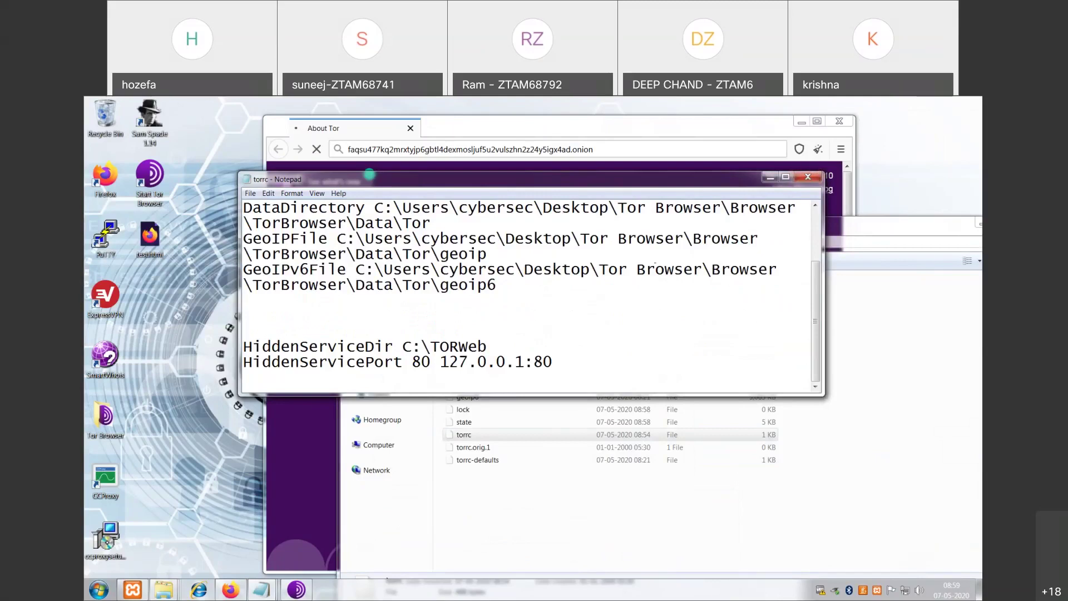
left_click_drag(244, 341, 597, 369)
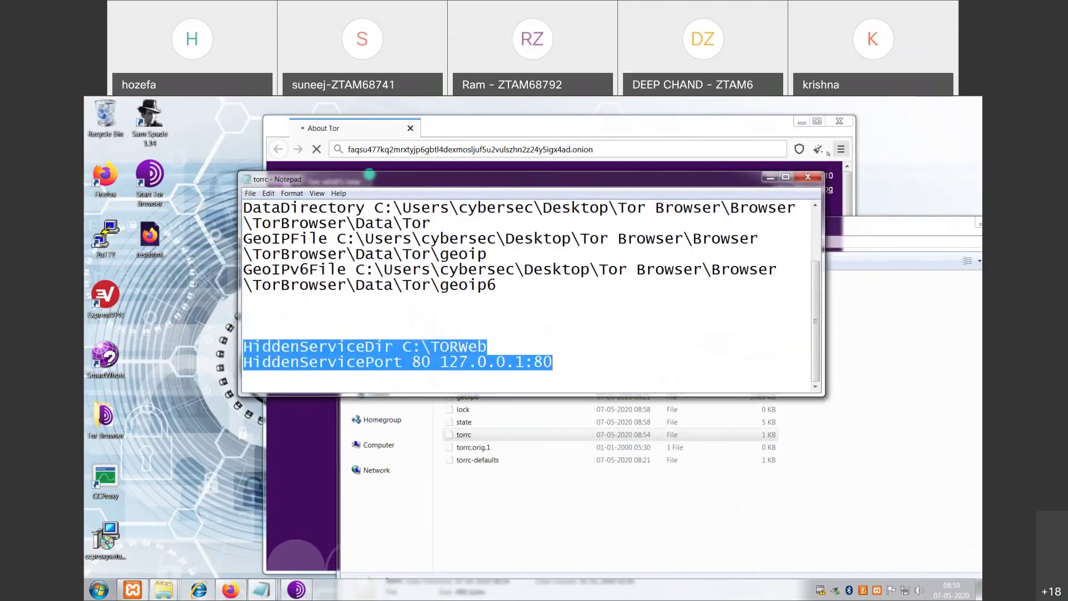
left_click(808, 177)
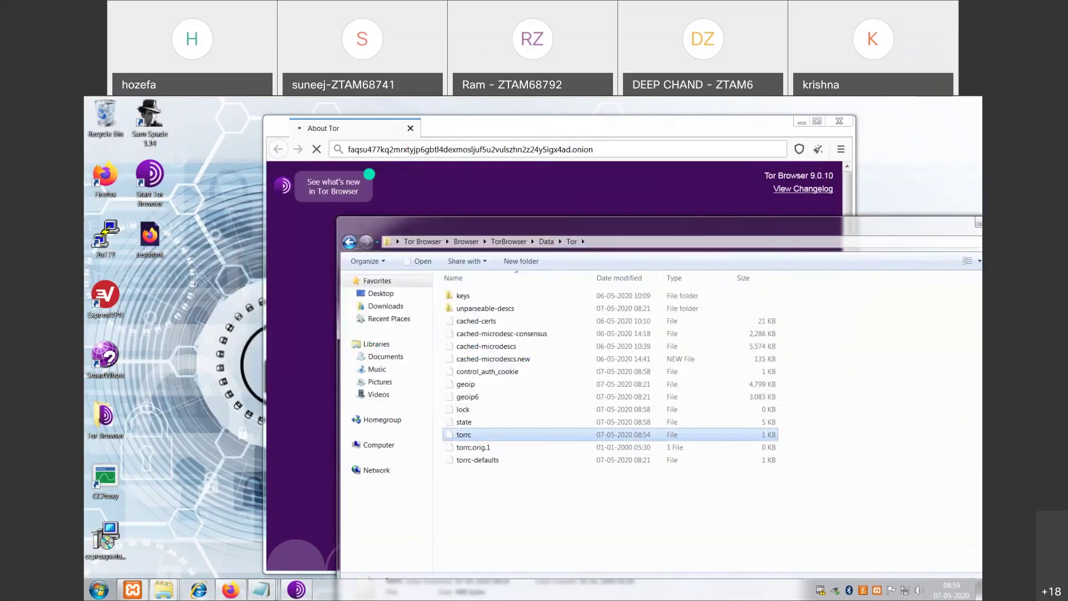
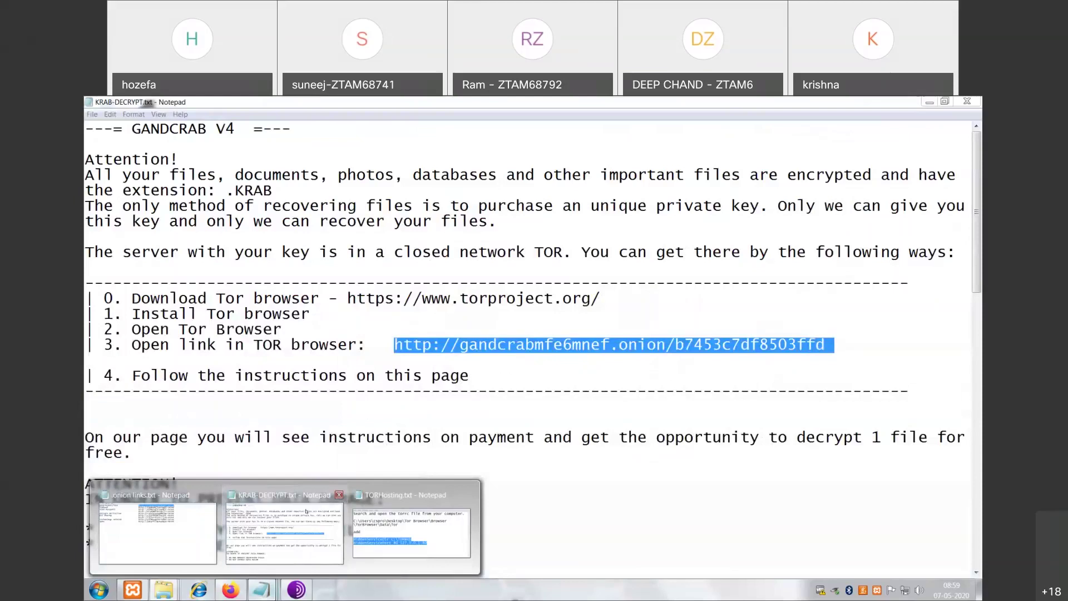
key("super+d")
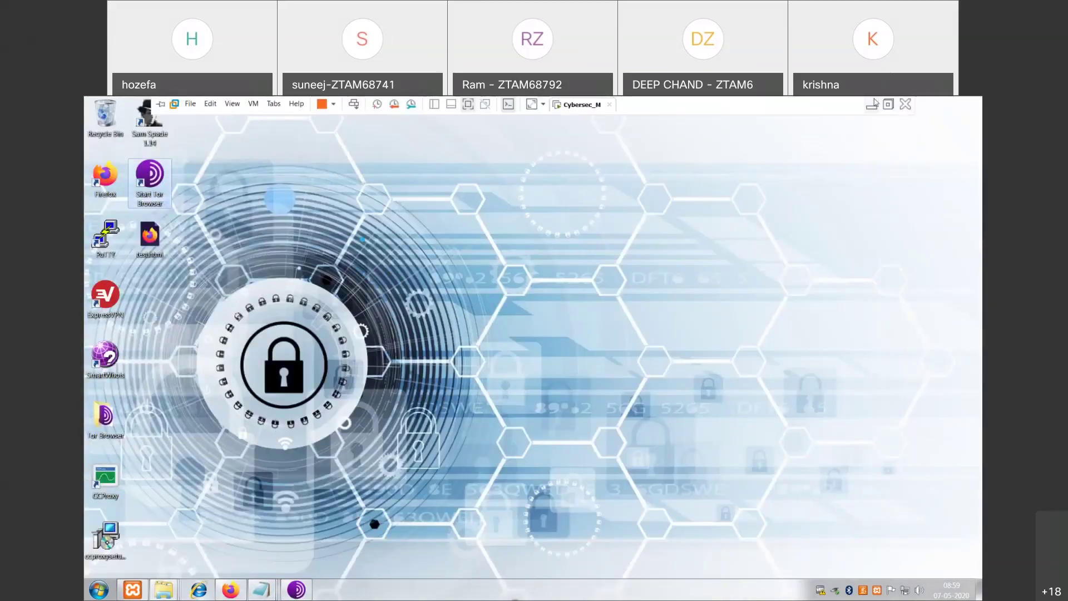
left_click(874, 104)
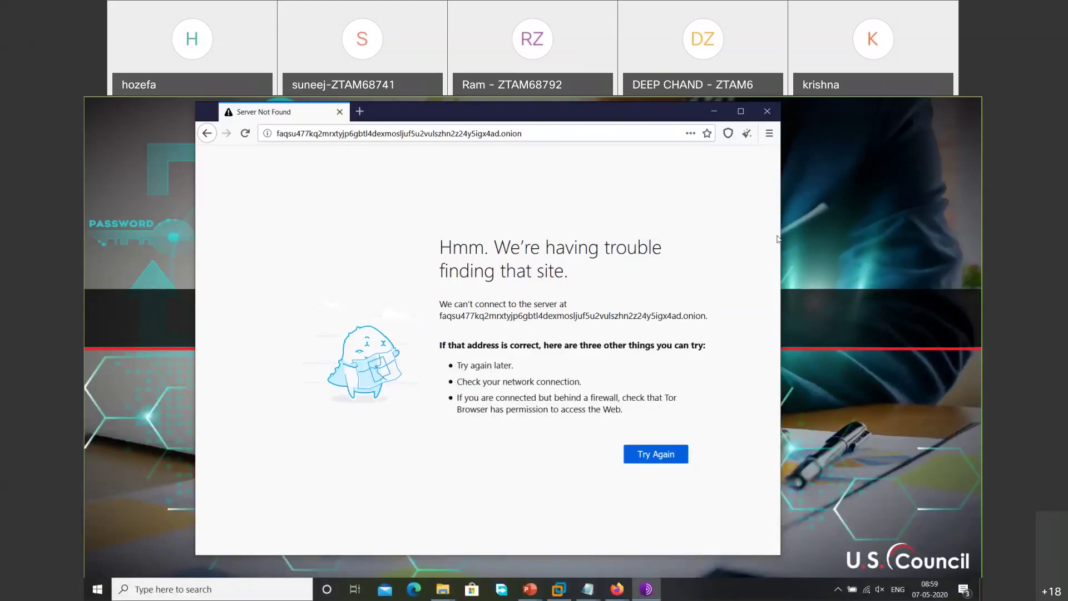
left_click(635, 135)
key("Return")
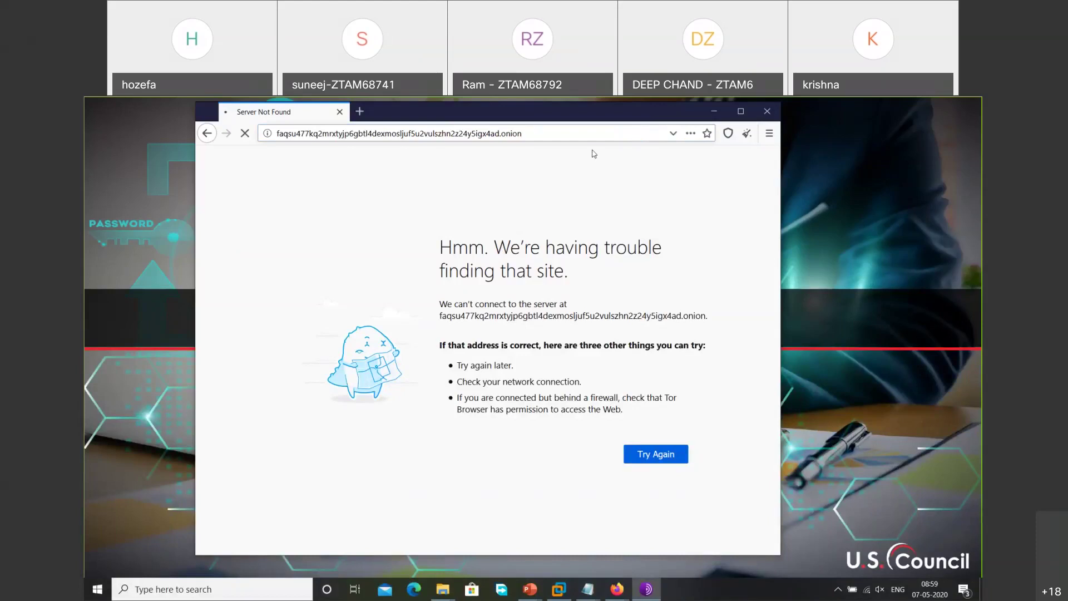
left_click(580, 133)
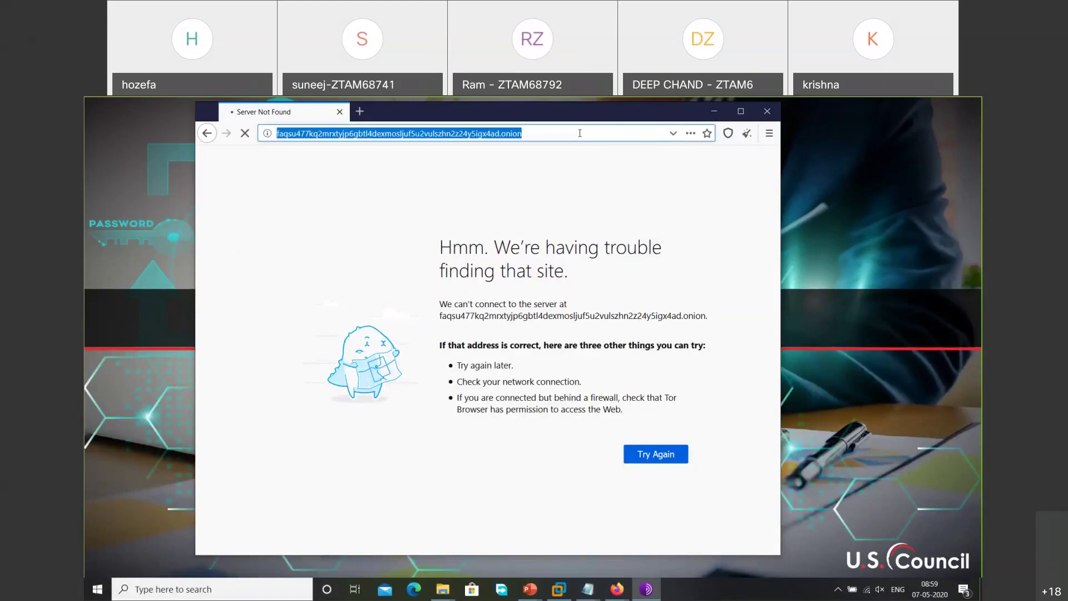
key("Home")
type("http")
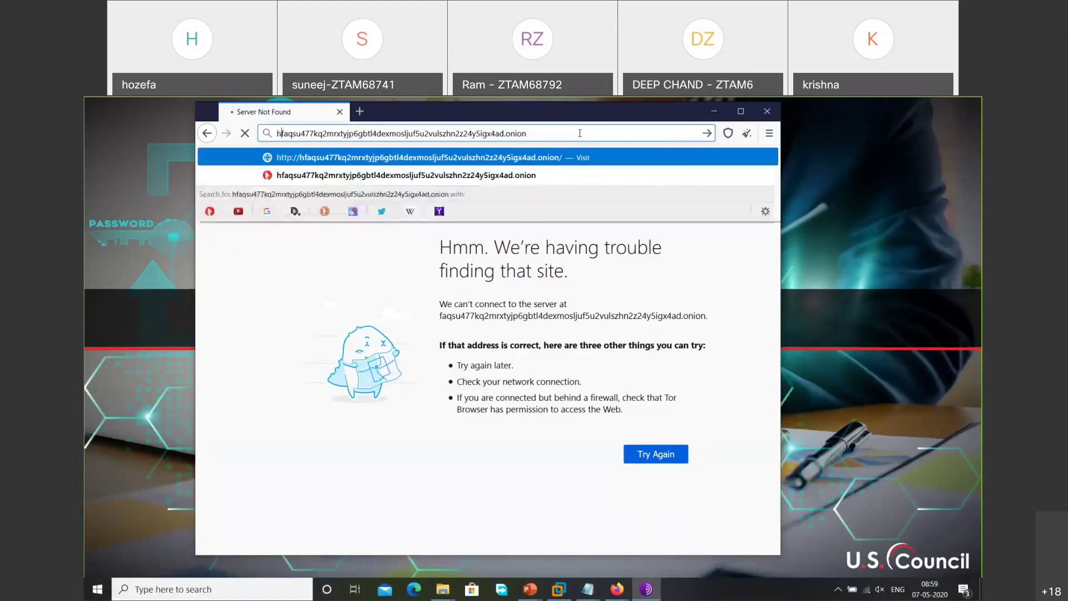
type("://")
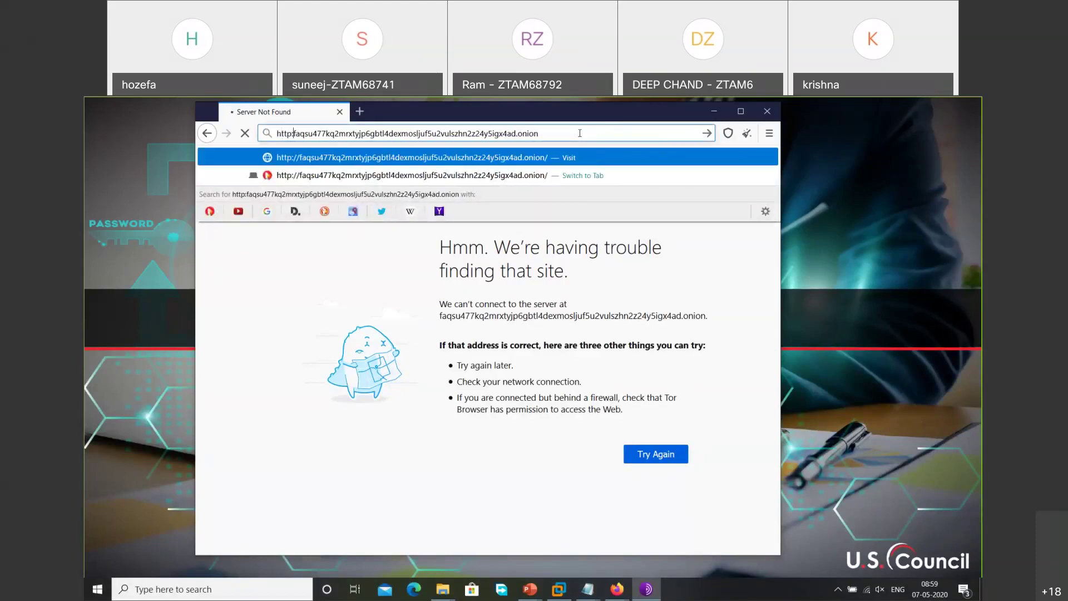
key("Return")
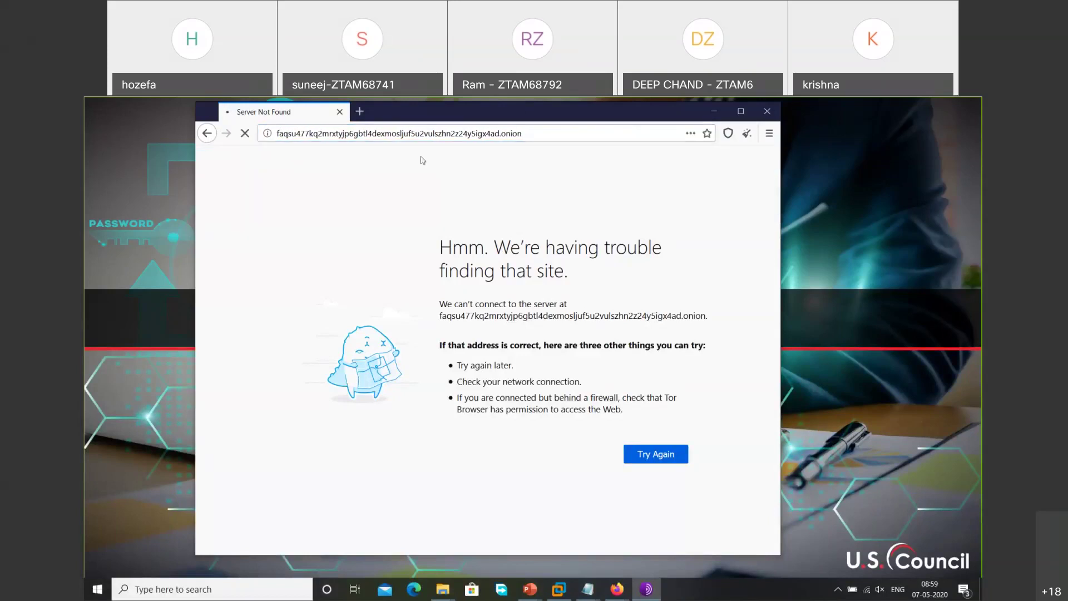
left_click(266, 138)
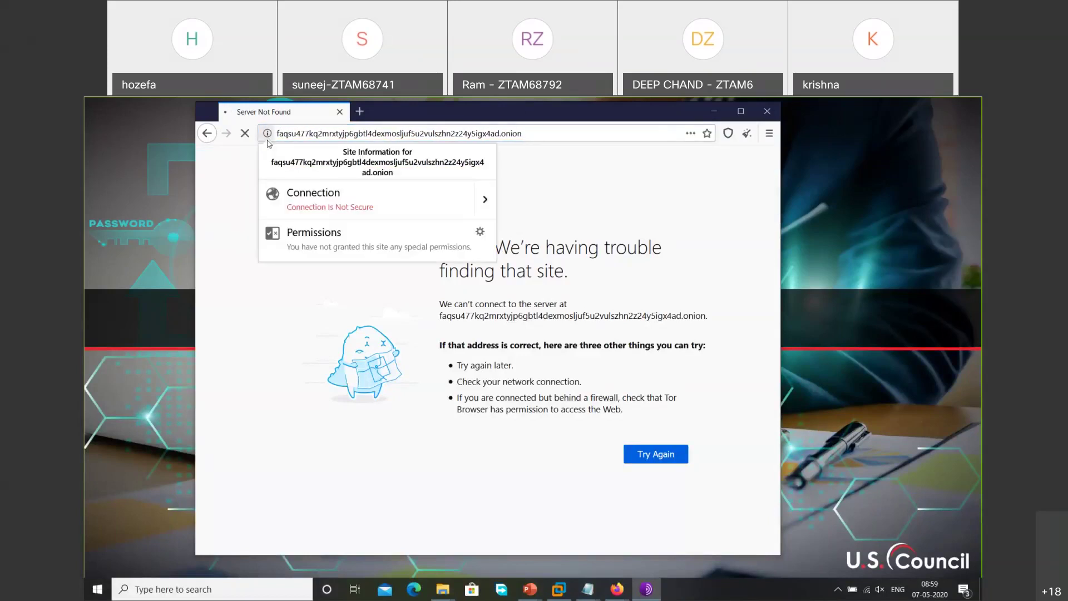
left_click(485, 201)
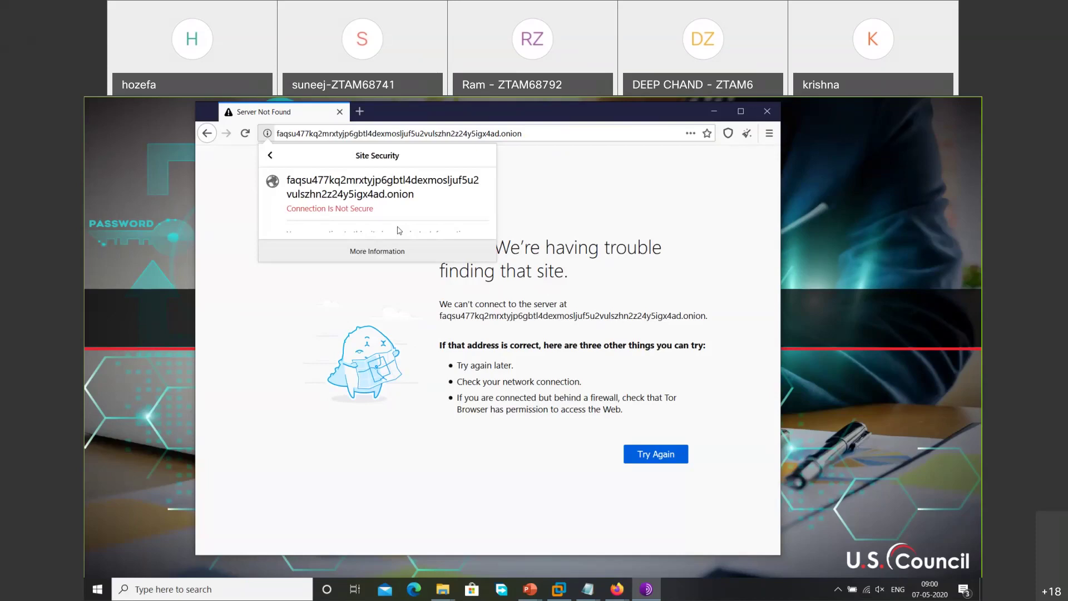
- Return to the virtual machine, open torrc in Notepad, and highlight its hidden service lines and the C:\TORWeb path for review
left_click(559, 591)
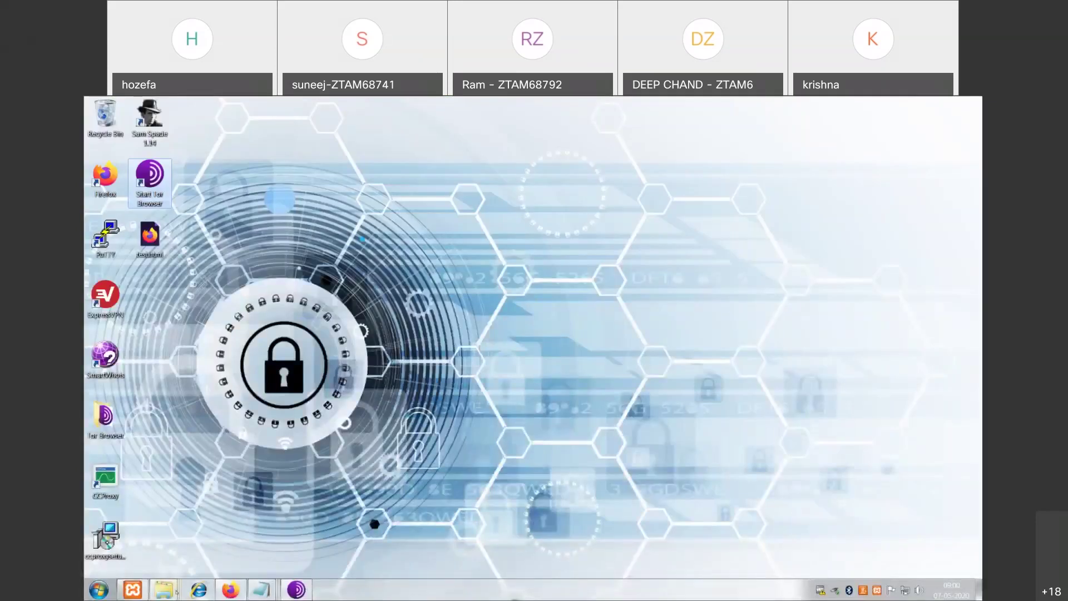
mouse_move(175, 592)
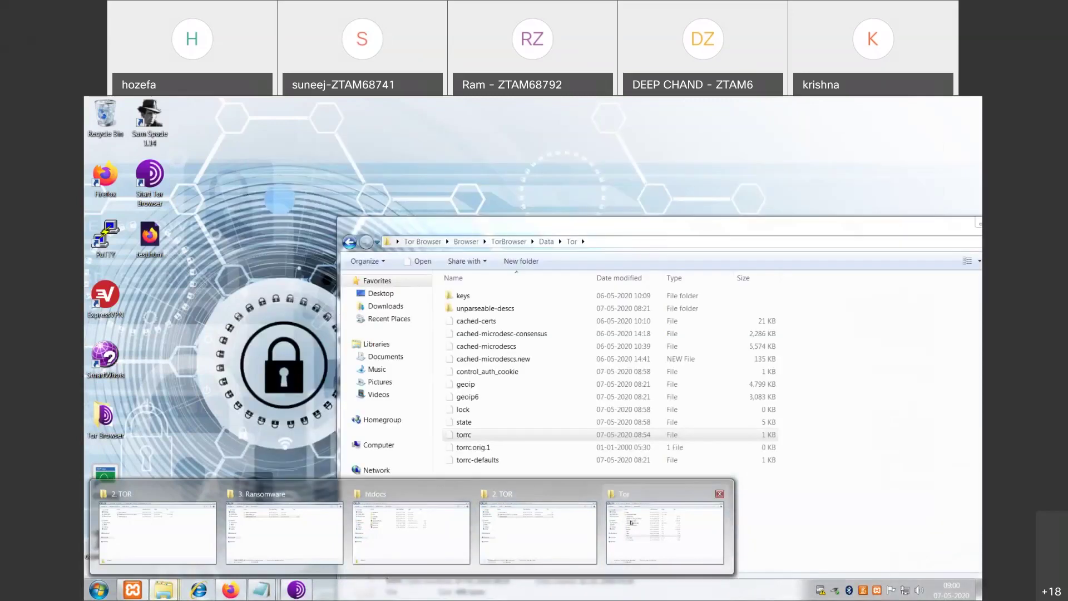
left_click(631, 523)
left_click(466, 435)
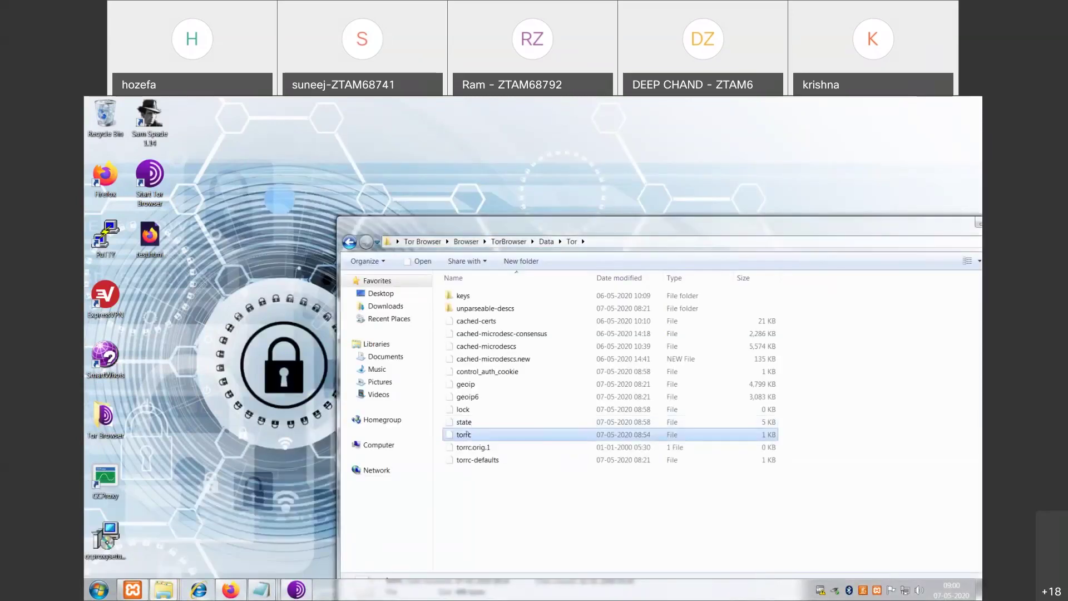
double_click(466, 434)
left_click(413, 289)
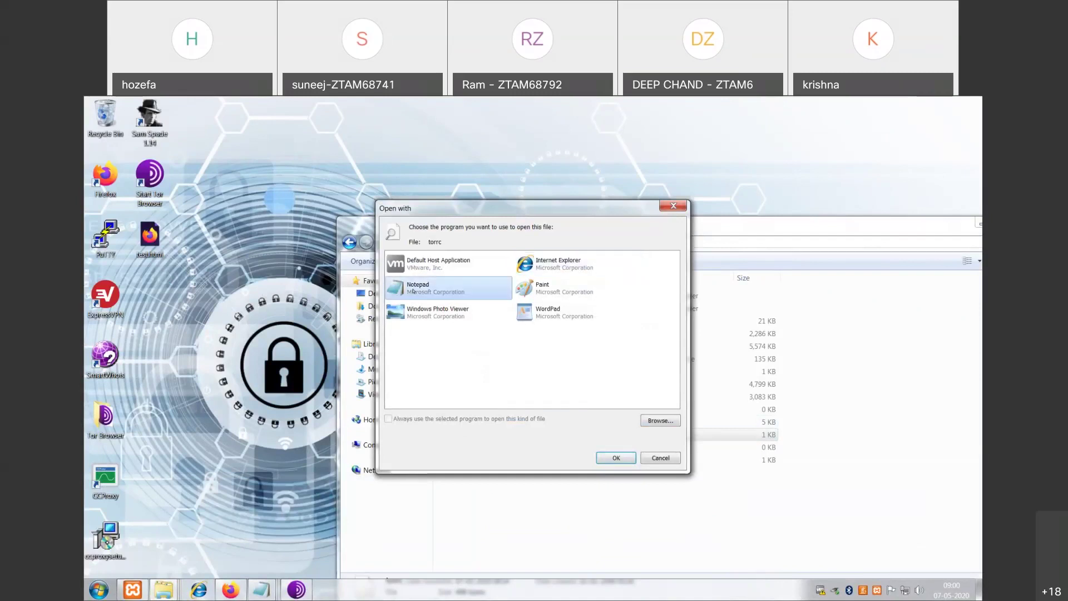
double_click(413, 290)
scroll(413, 290, "down", 2)
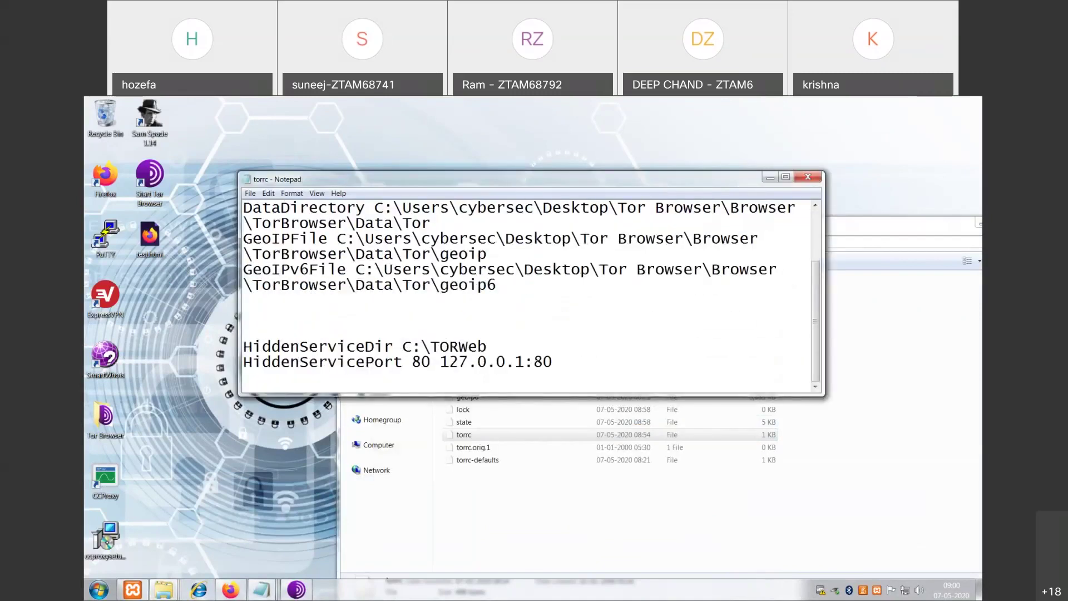
left_click_drag(554, 362, 338, 326)
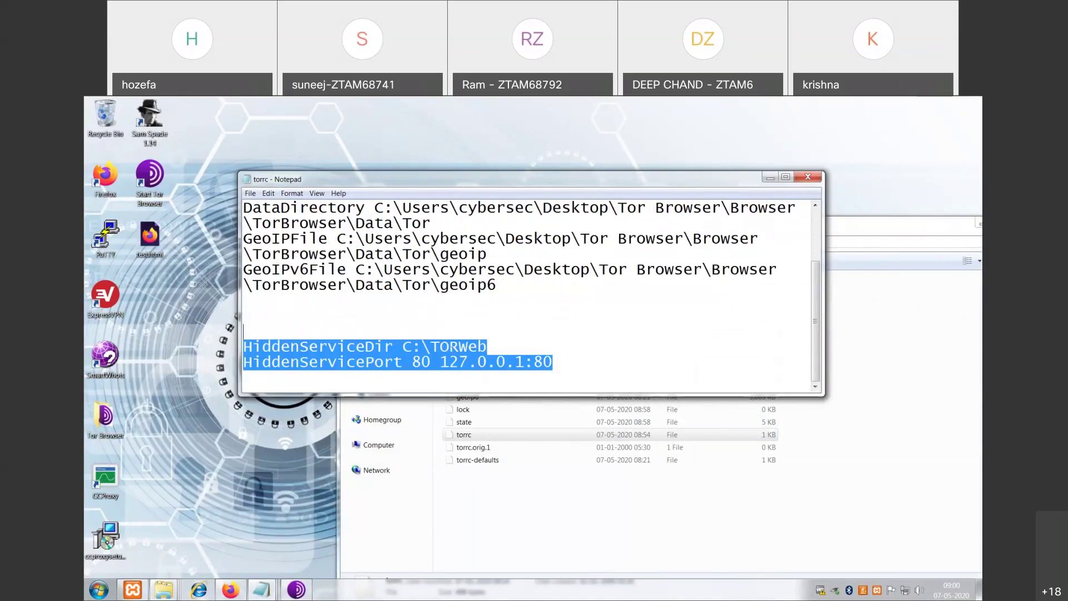
left_click_drag(439, 347, 402, 362)
left_click(488, 346)
left_click_drag(488, 346, 400, 347)
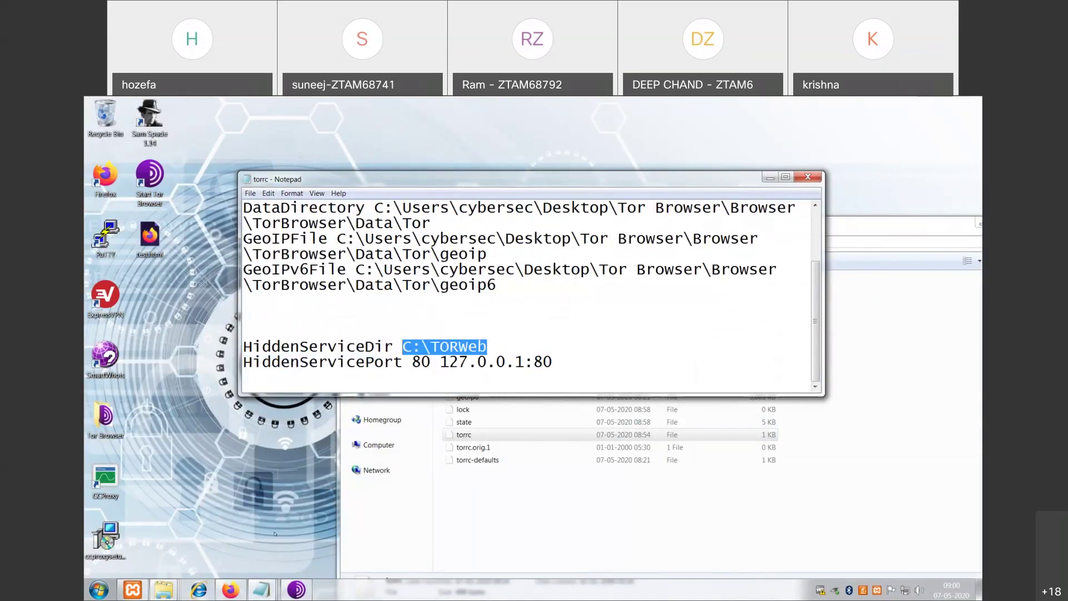
- Browse to C:\TORWeb, open the hostname file in Notepad to check its onion address, and close it
mouse_move(163, 590)
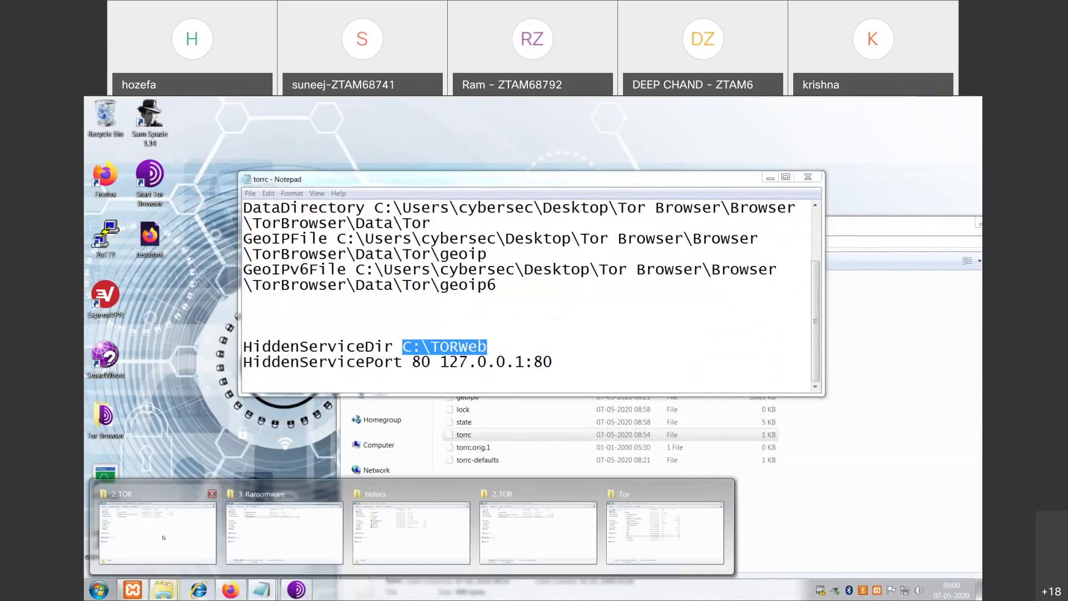
mouse_move(284, 529)
mouse_move(537, 513)
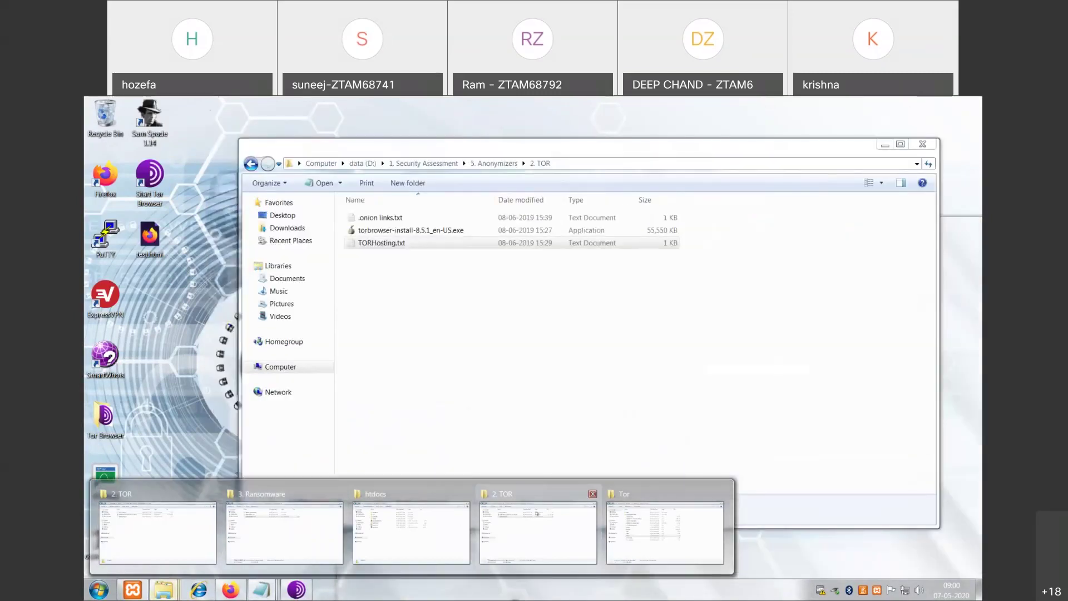
left_click(158, 531)
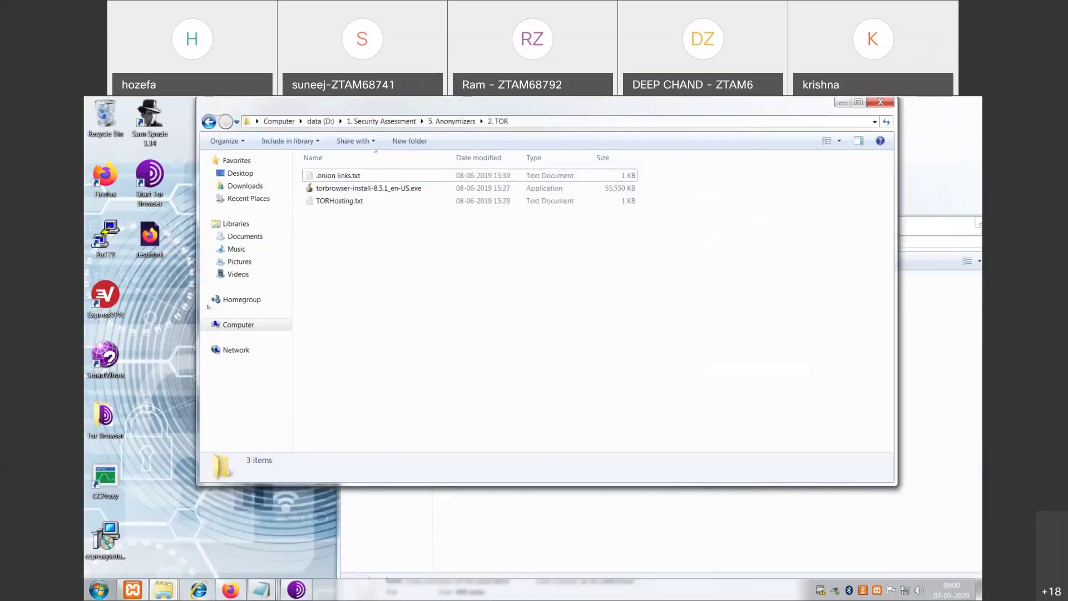
left_click(239, 324)
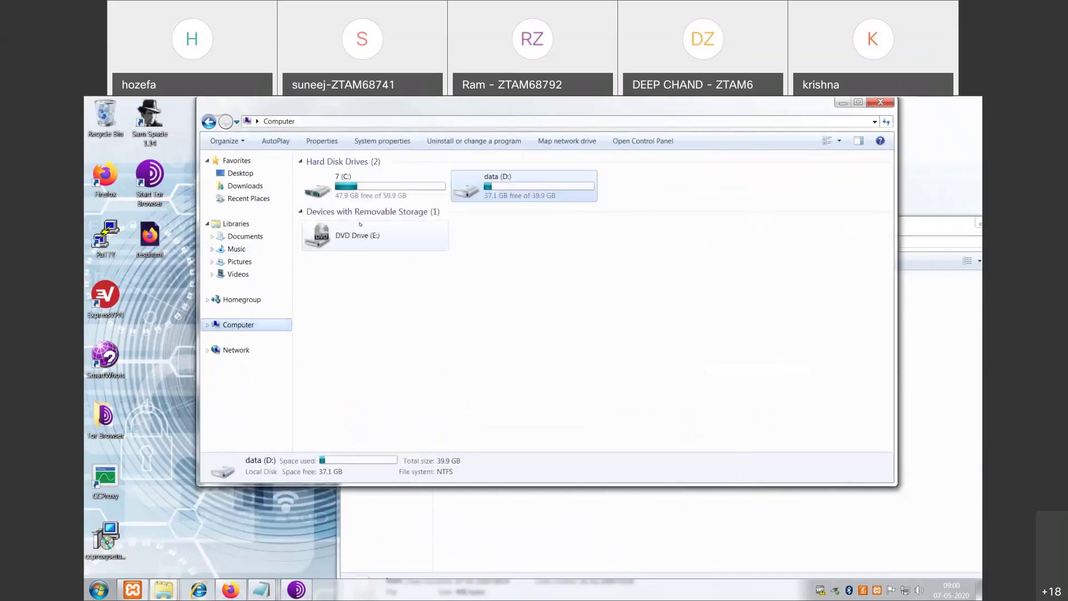
double_click(401, 181)
left_click(340, 212)
double_click(341, 212)
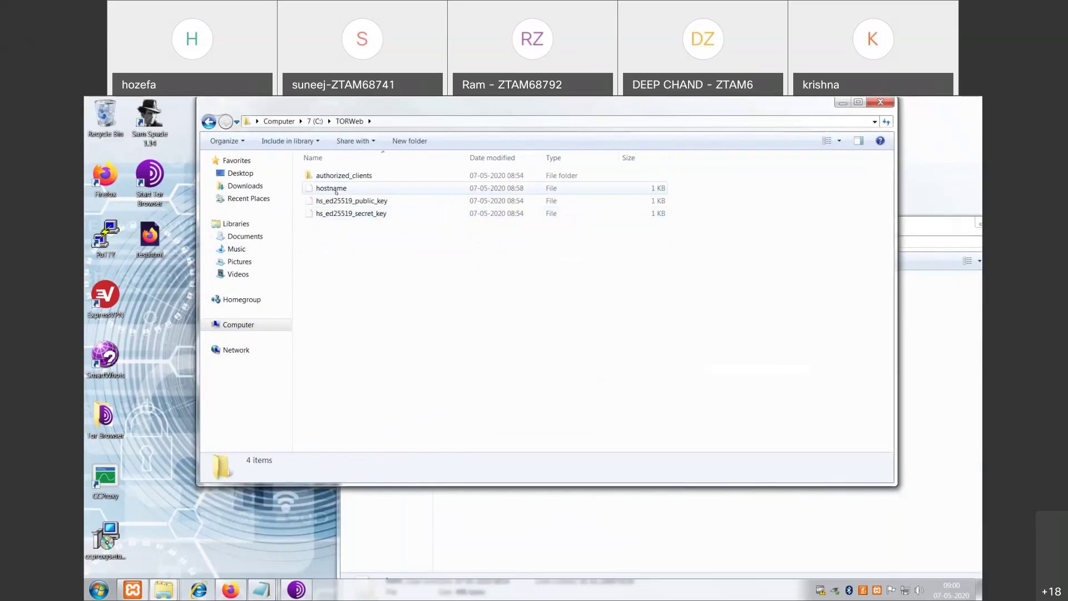
double_click(335, 188)
double_click(422, 288)
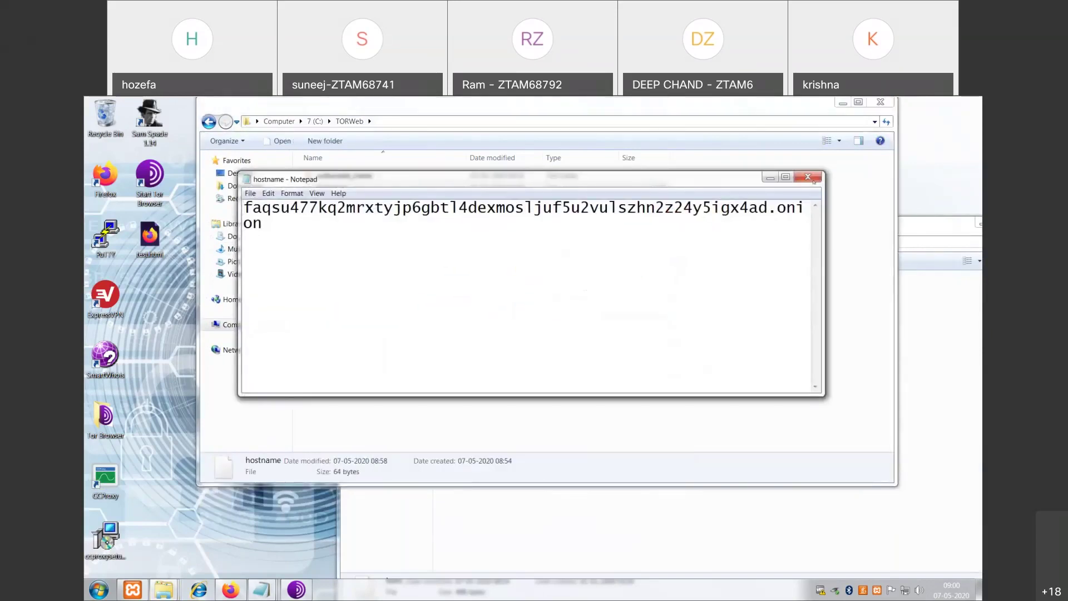
key("alt+F4")
- Delete all the contents of the C:\TORWeb folder, including the hostname and key files
left_click(515, 285)
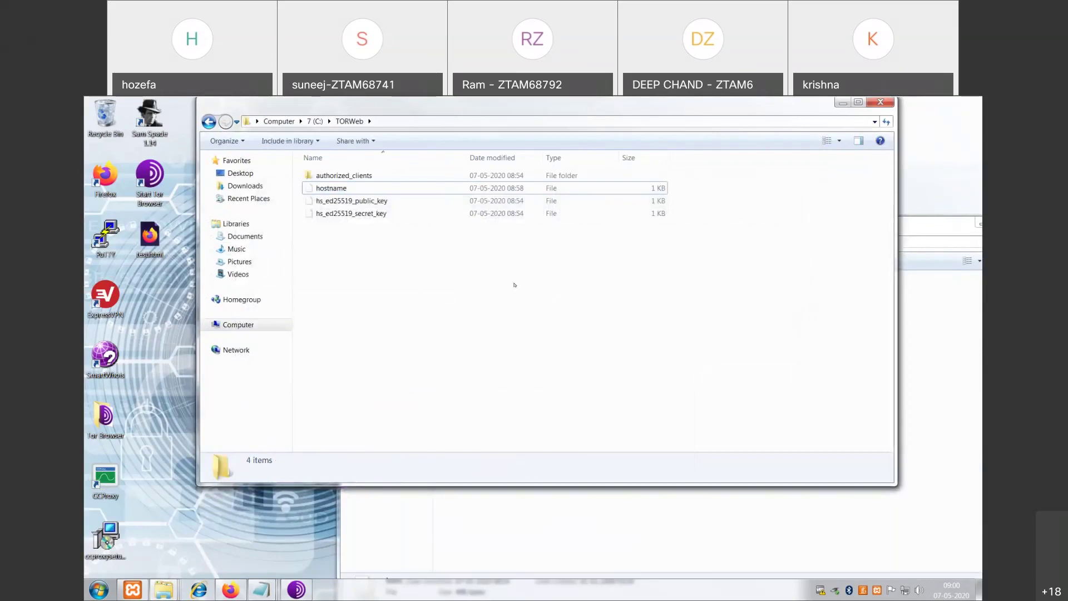
key("BackSpace")
key("Down")
key("Up")
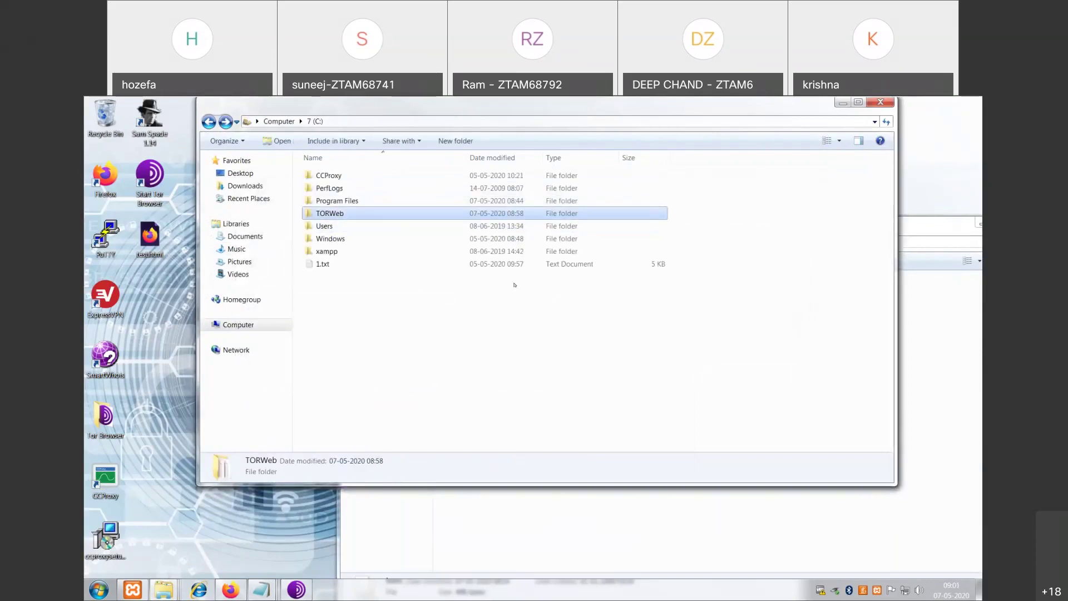
key("Return")
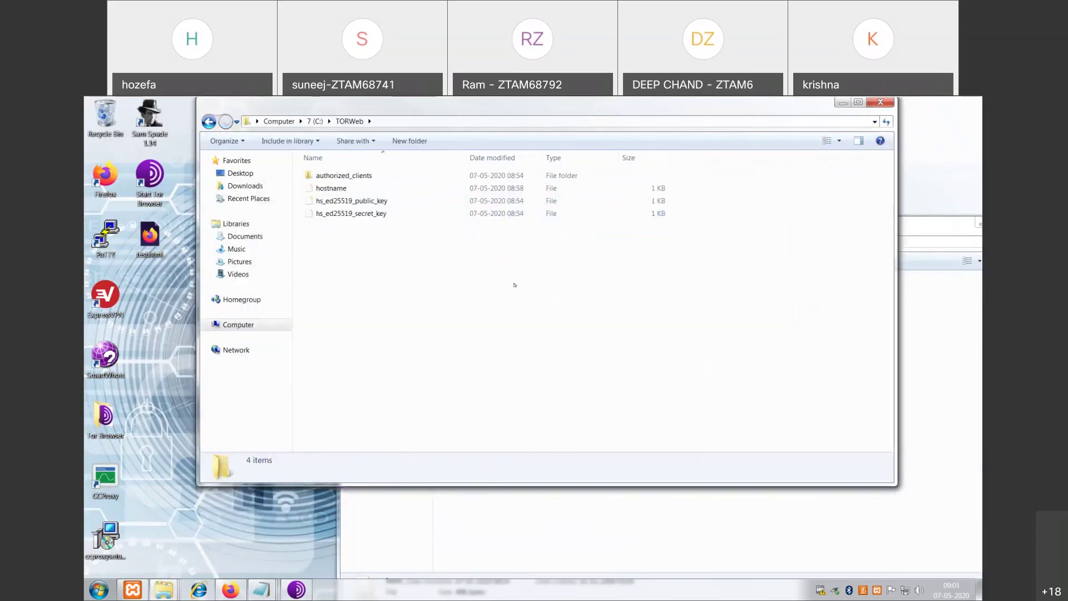
key("ctrl+a")
key("Delete")
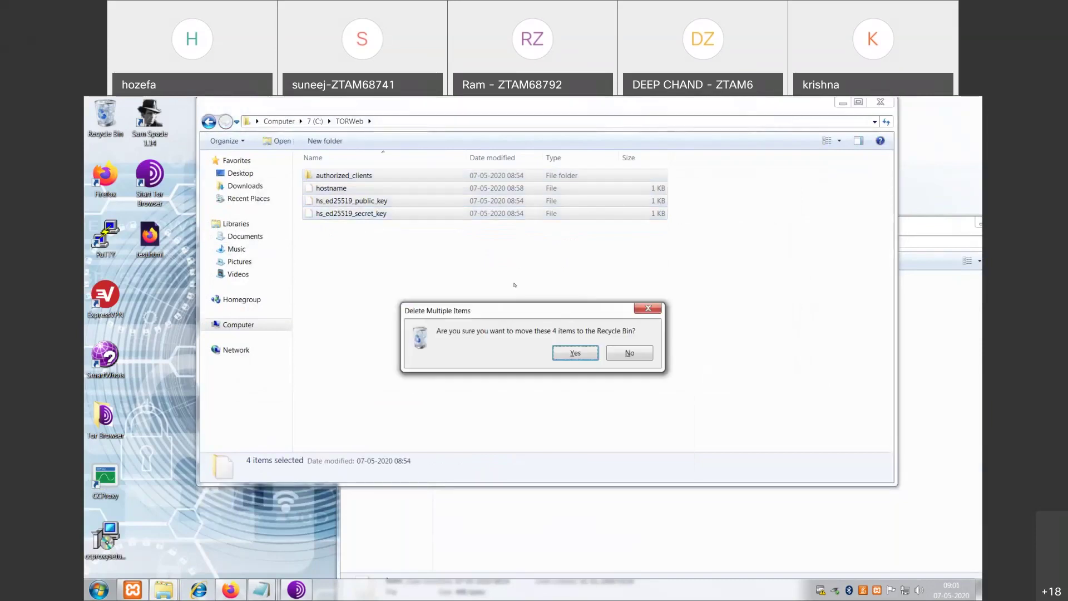
key("Return")
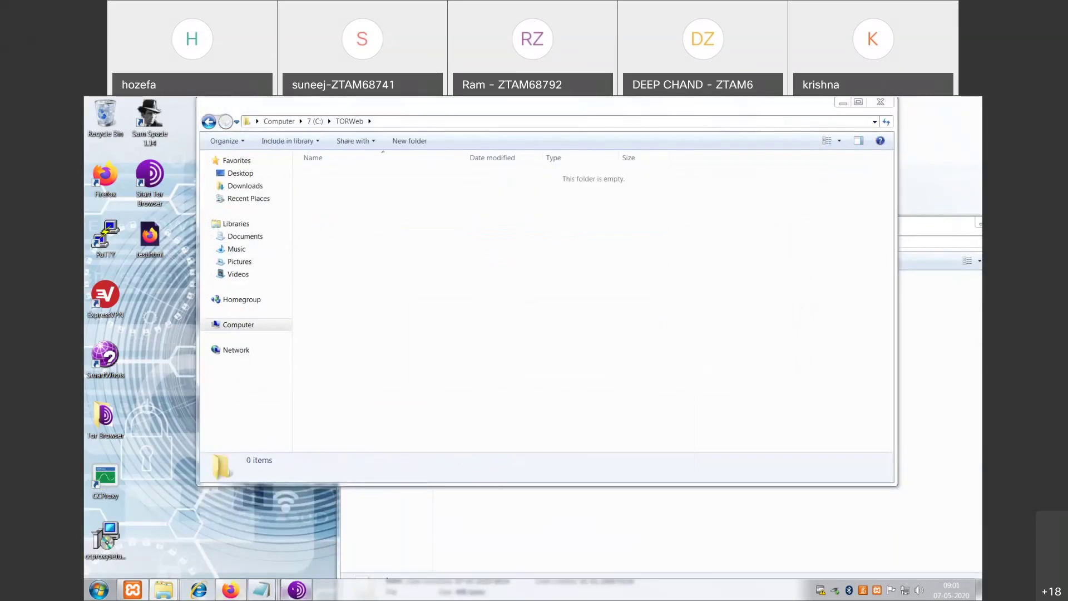
- Close and restart Tor Browser in the virtual machine to regenerate the hidden service files
left_click(295, 589)
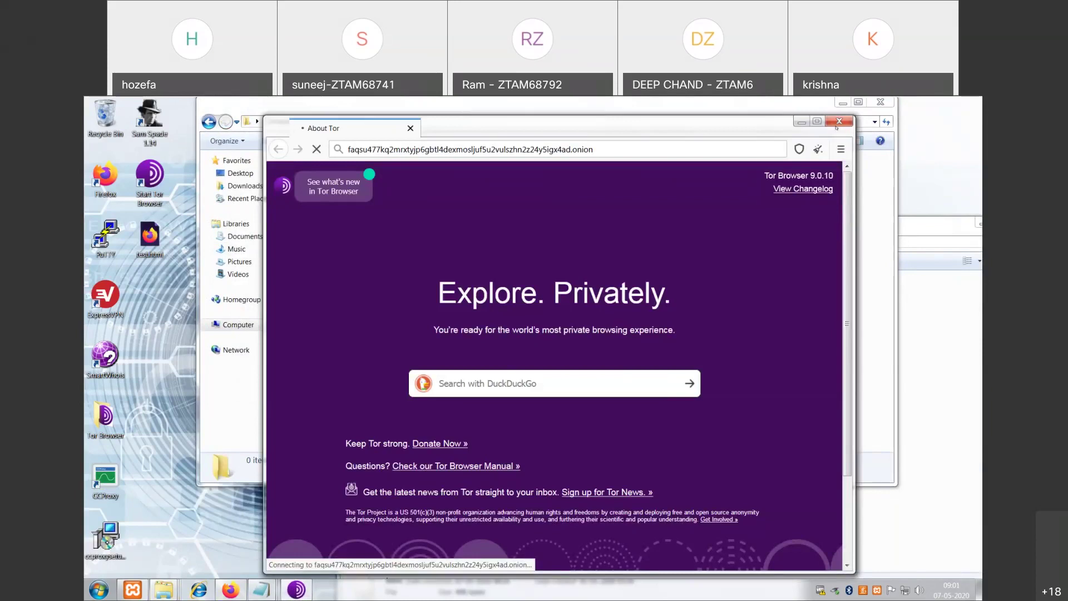
key("alt+F4")
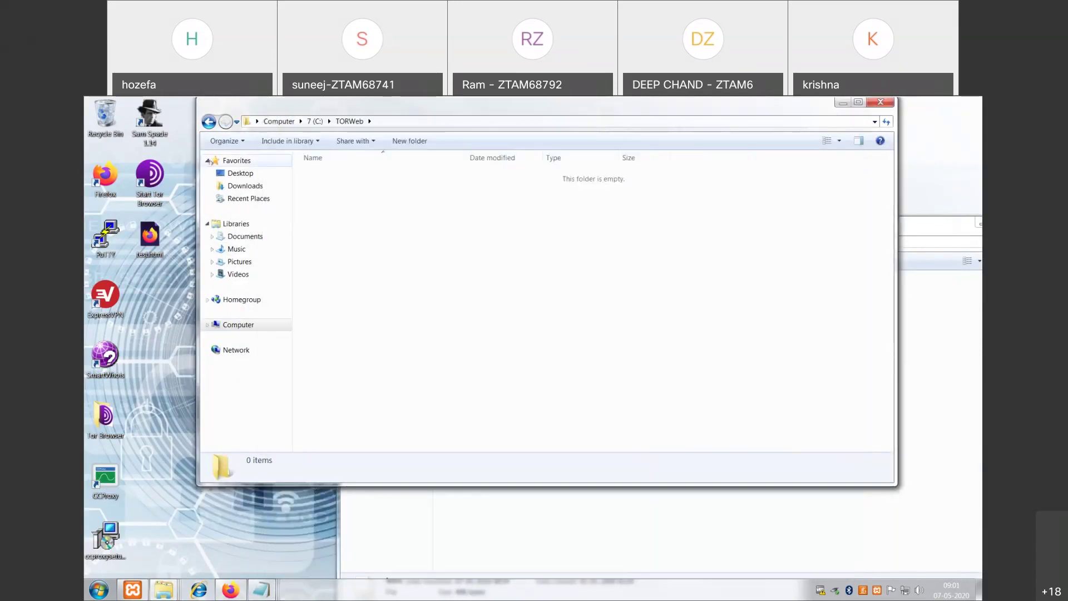
left_click(150, 180)
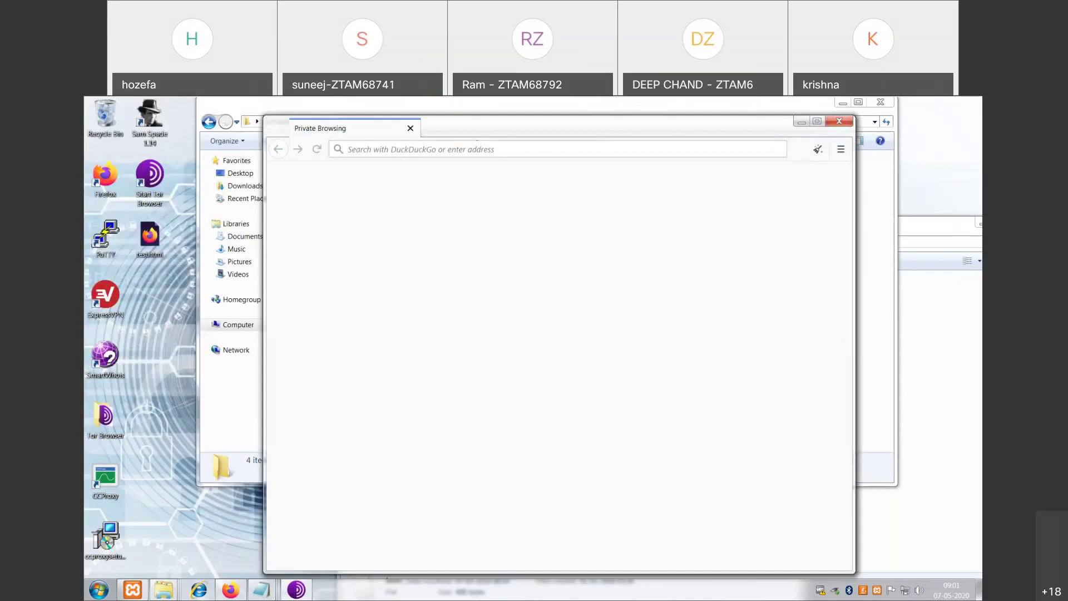
- Open the regenerated hostname file from C:\TORWeb in Notepad and copy its onion address
left_click(217, 104)
double_click(331, 188)
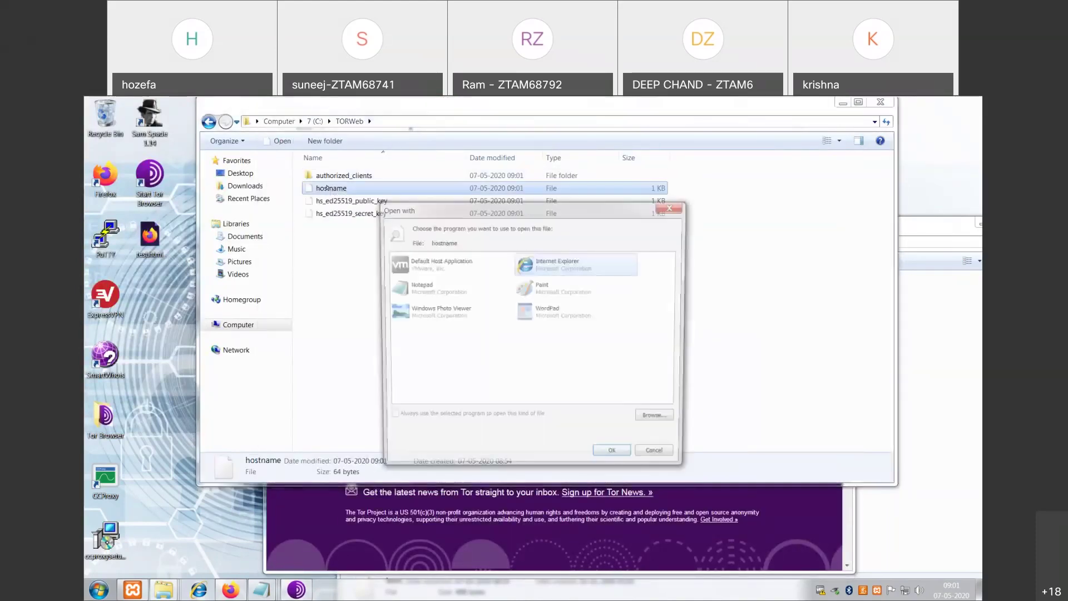
double_click(466, 281)
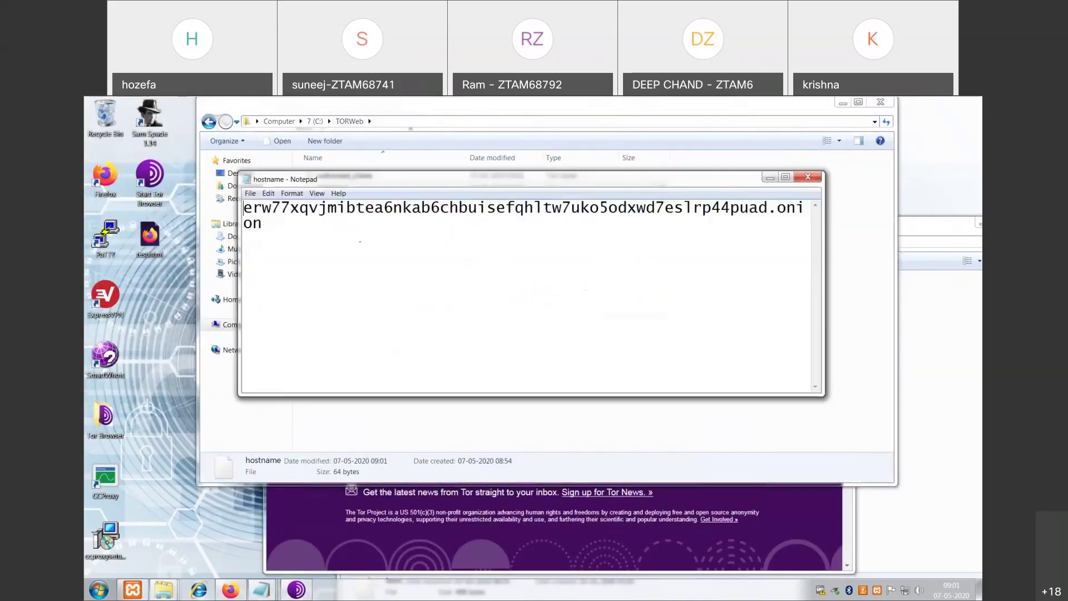
key("ctrl+a")
key("ctrl+c")
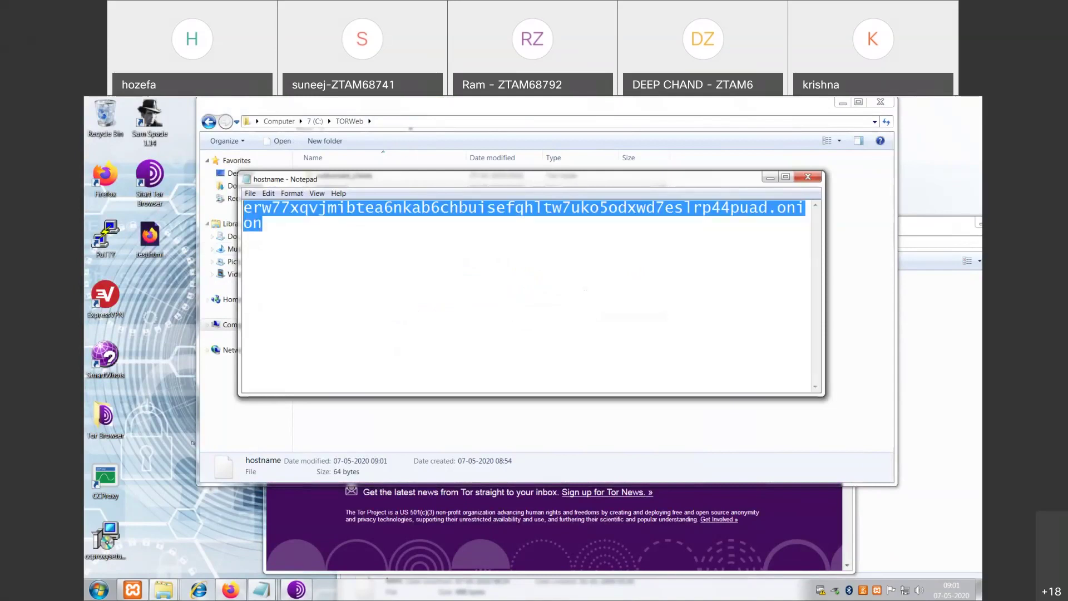
- Load erw77xqvjmibtea6nkab6chbuisefqhltw7uko5odxwd7eslrp44puad.onion in the virtual machine's Tor Browser, and minimize the virtual machine to return to the host
key("alt+Tab")
left_click(398, 149)
key("ctrl+v")
key("Return")
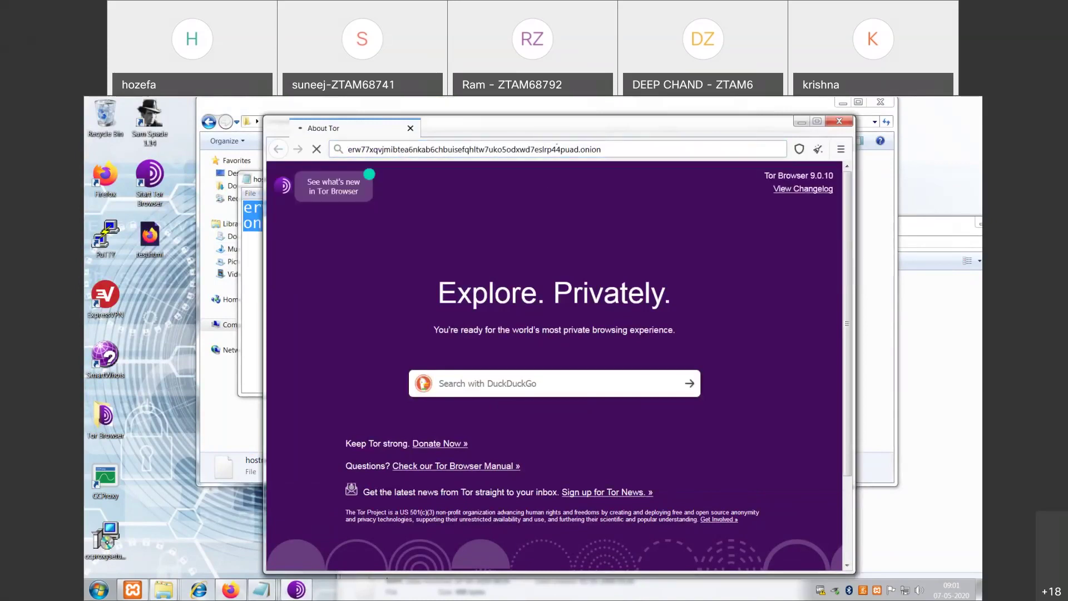
left_click_drag(546, 132, 587, 123)
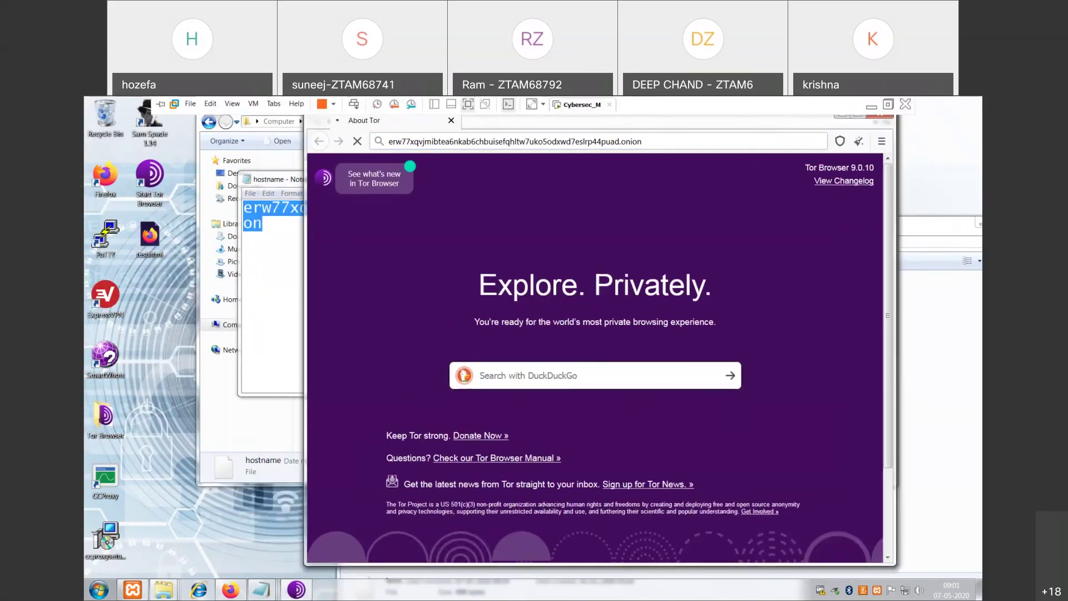
left_click(871, 106)
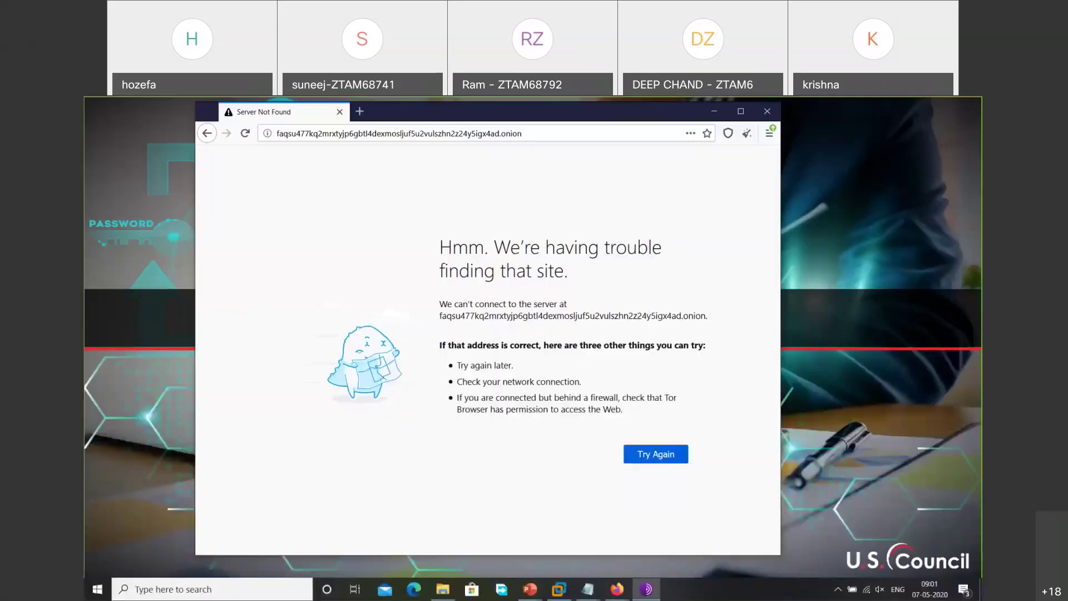
- Load erw77xqvjmibtea6nkab6chbuisefqhltw7uko5odxwd7eslrp44puad.onion in the host's Tor Browser
left_click(433, 140)
key("ctrl+v")
key("Return")
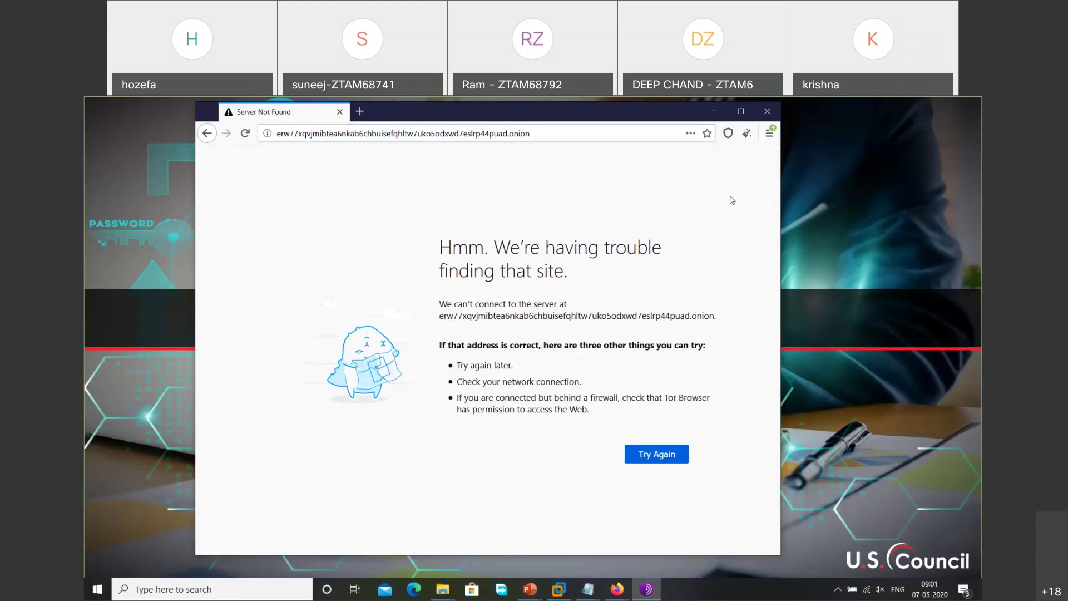
- Switch to the Cybersec_M virtual machine and ping 4.2.2.2 from a command prompt, stopping the ping after a few replies
right_click(559, 591)
left_click(641, 593)
mouse_move(531, 590)
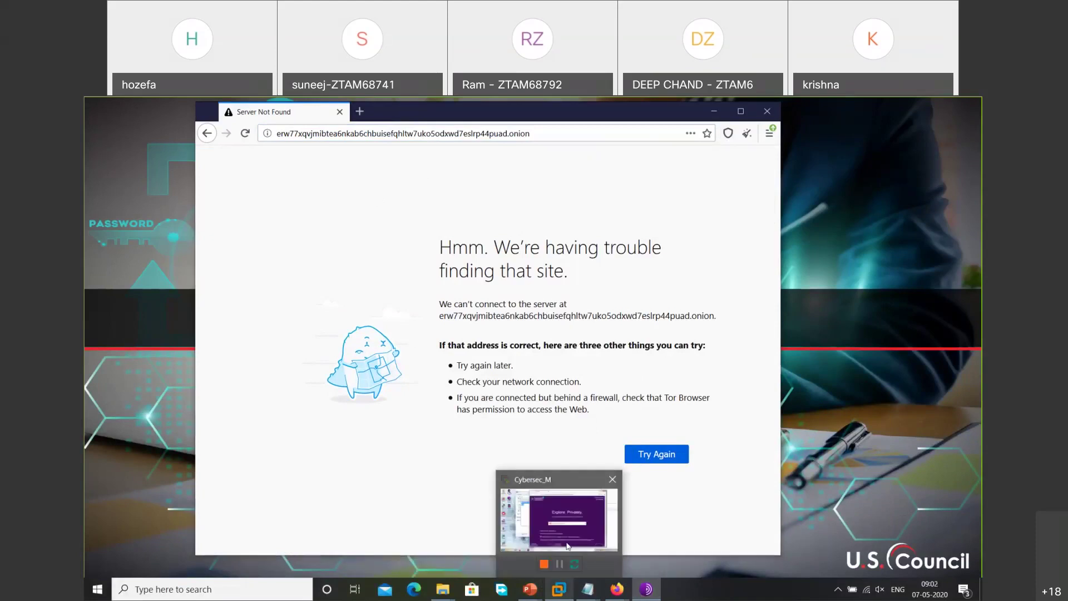
left_click(567, 546)
key("BackSpace")
type("md")
key("Return")
type("ping 4.2.2.2")
key("Return")
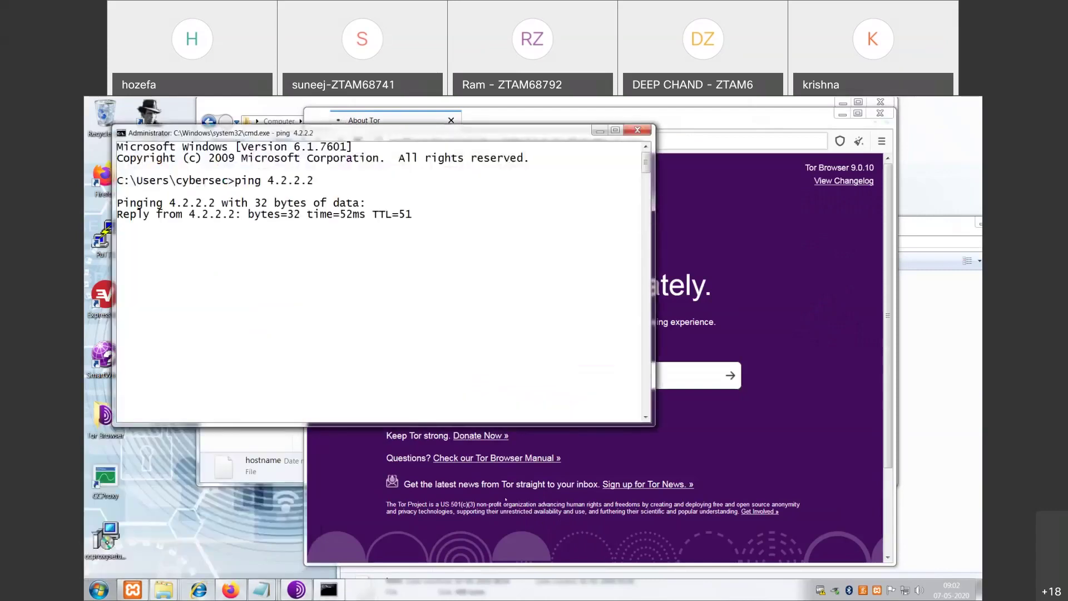
key("ctrl+c")
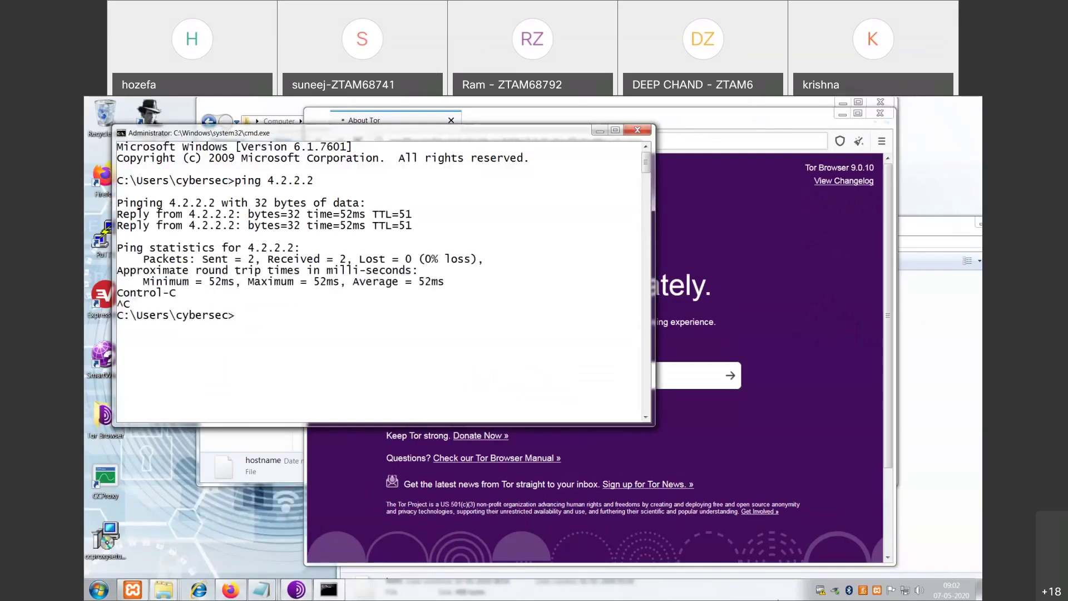
- Inspect the virtual machine's Local Area Connection properties and its Internet Protocol Version 4 settings, closing both without changes
right_click(904, 589)
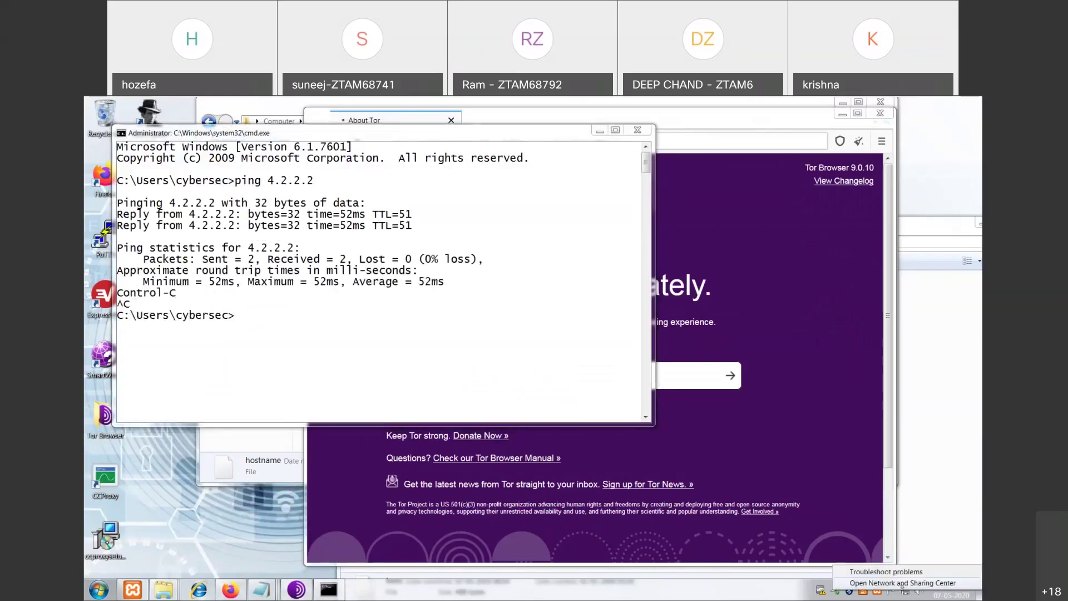
left_click(902, 583)
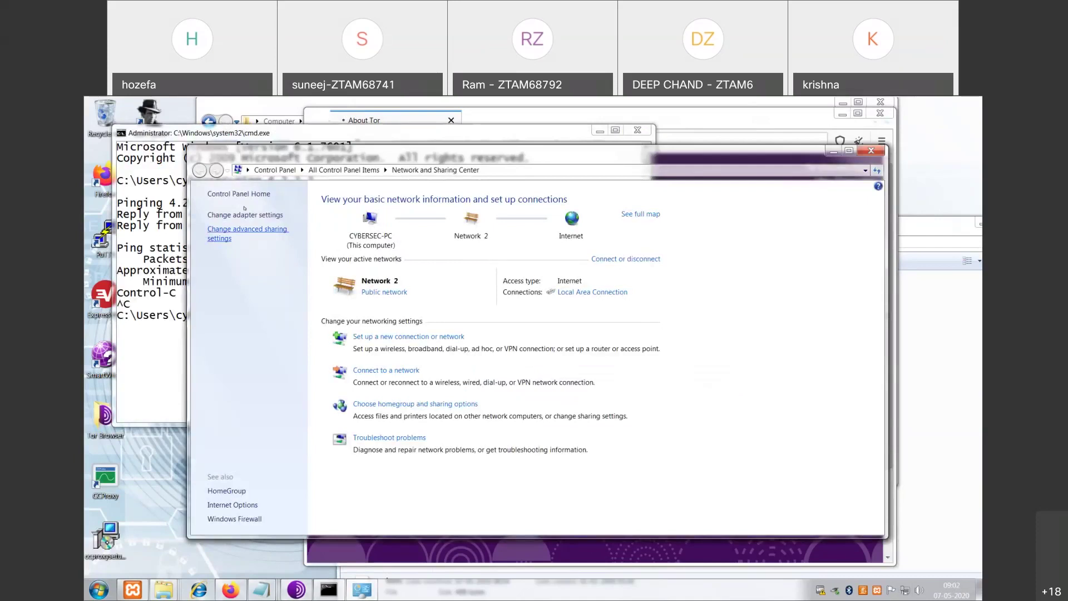
left_click(245, 215)
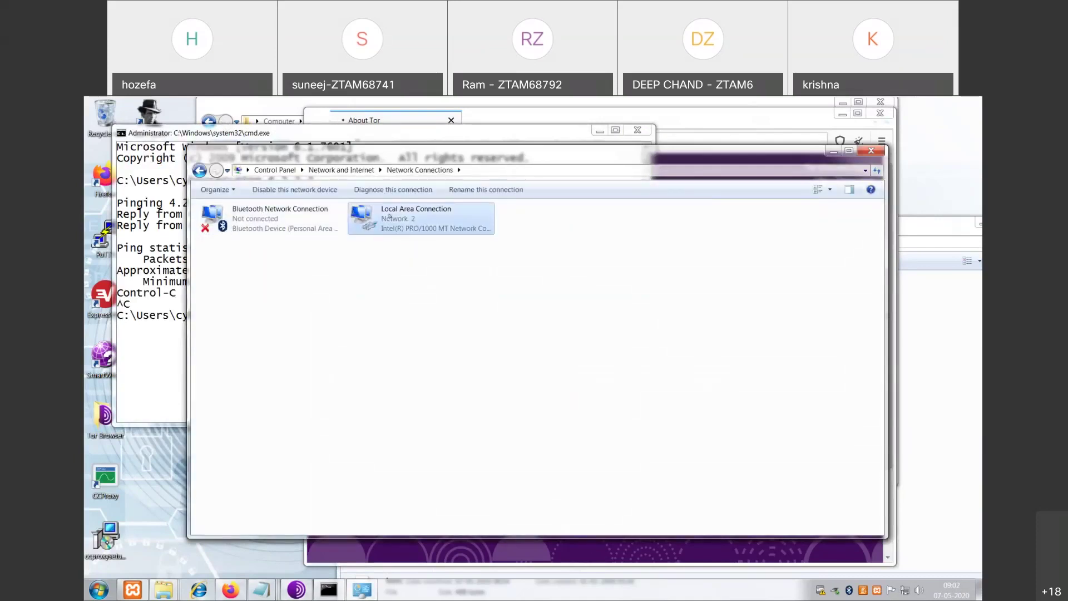
right_click(389, 217)
left_click(421, 315)
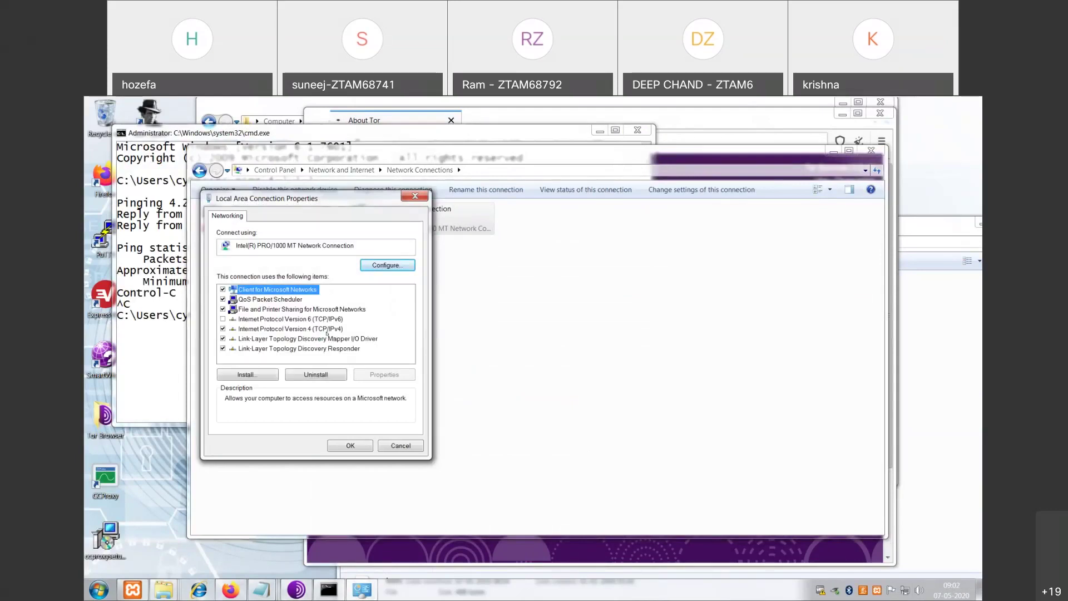
double_click(326, 332)
key("Escape")
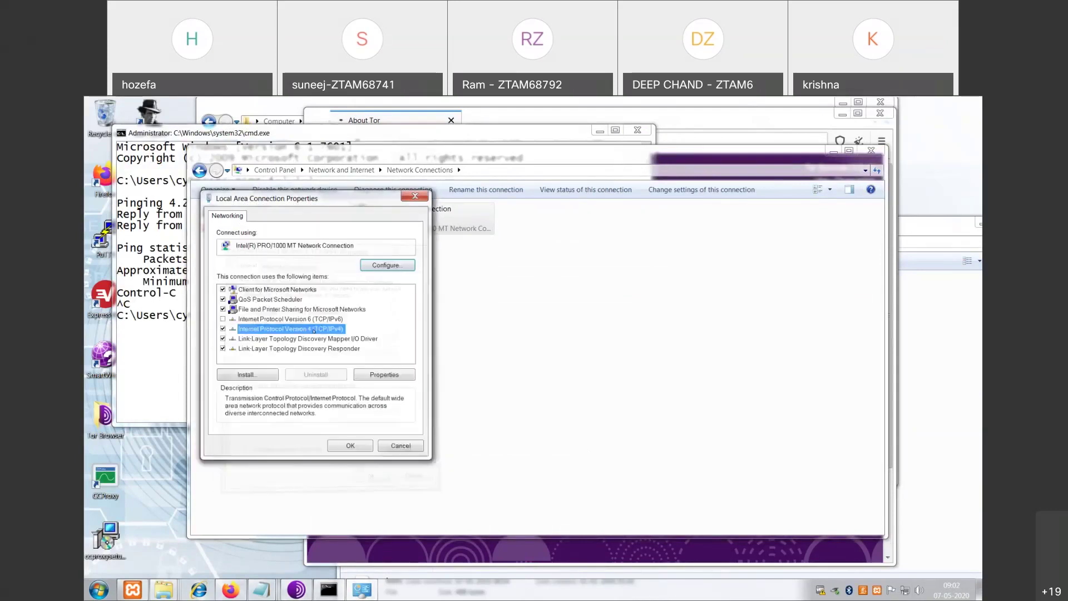
key("Escape")
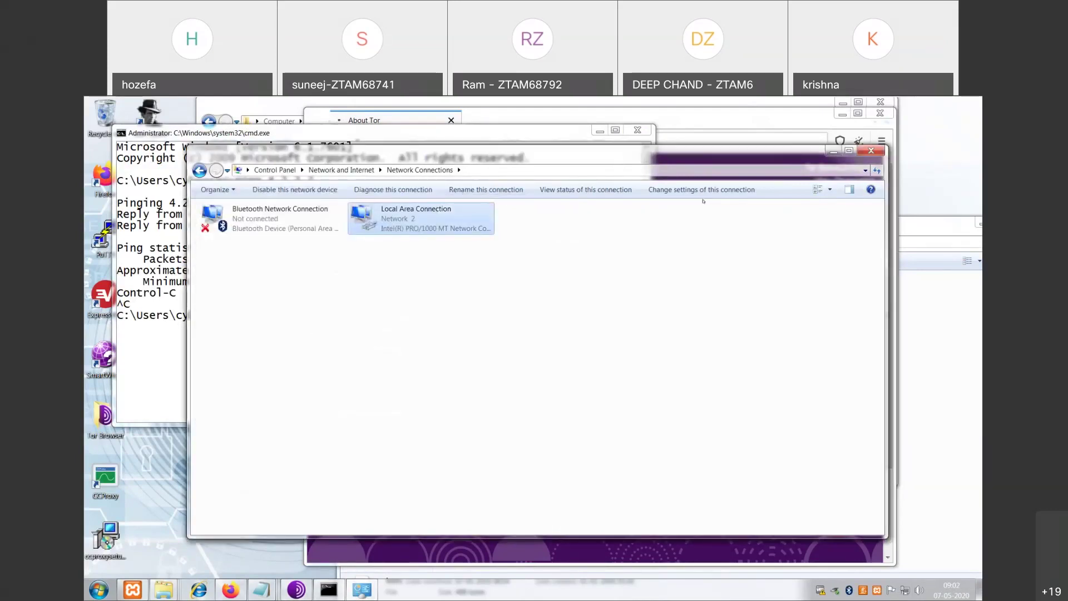
- Run ipconfig in a new command prompt to check the virtual machine's network configuration, and minimize both command prompt windows
key("super+r")
type("cmd")
key("Return")
type("ip")
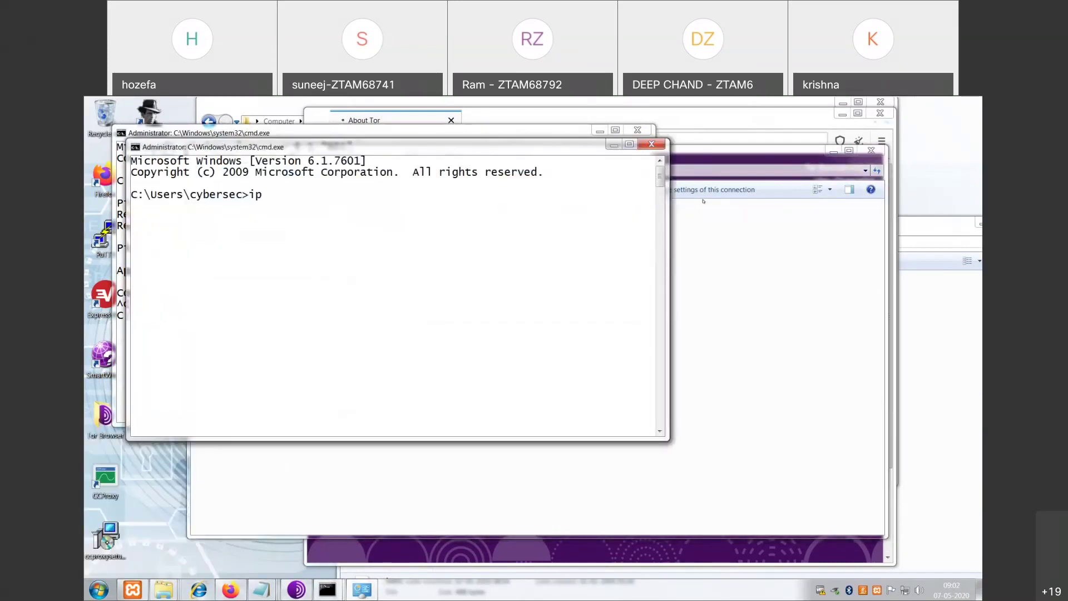
type("config")
key("Return")
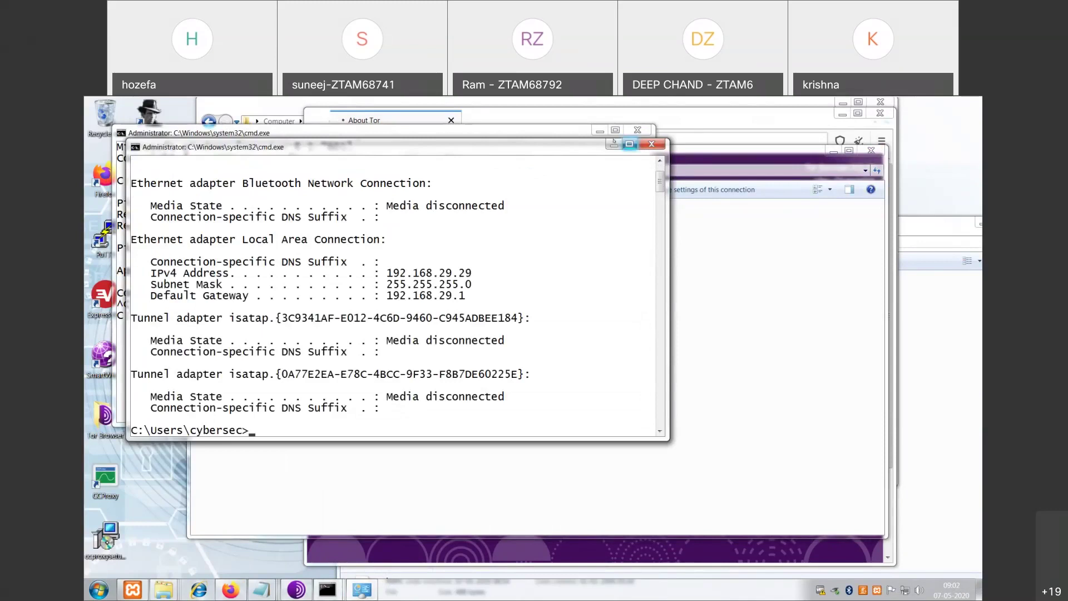
left_click(613, 145)
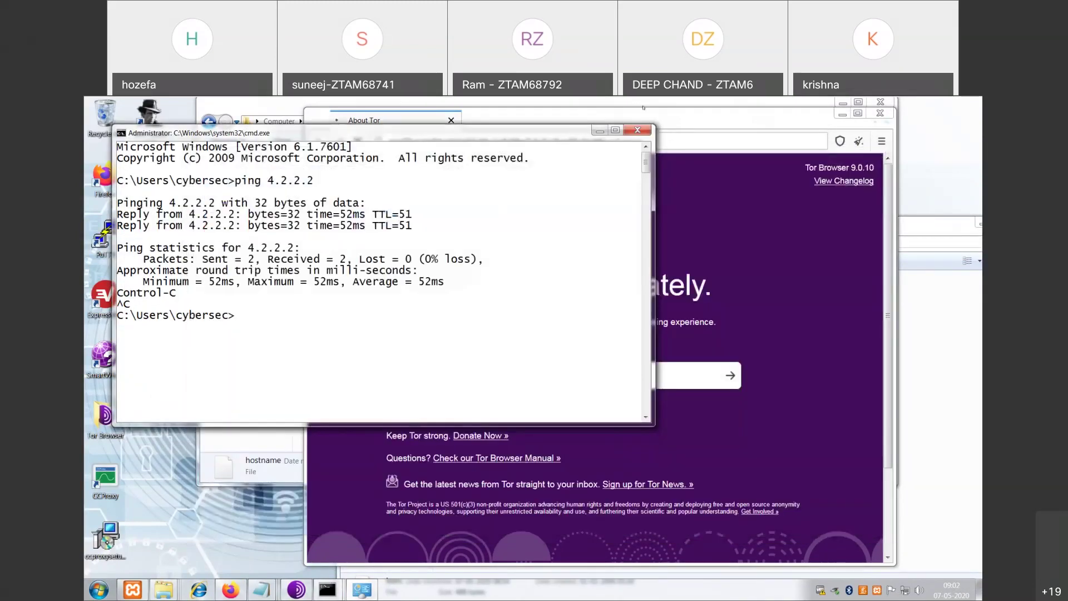
left_click(599, 130)
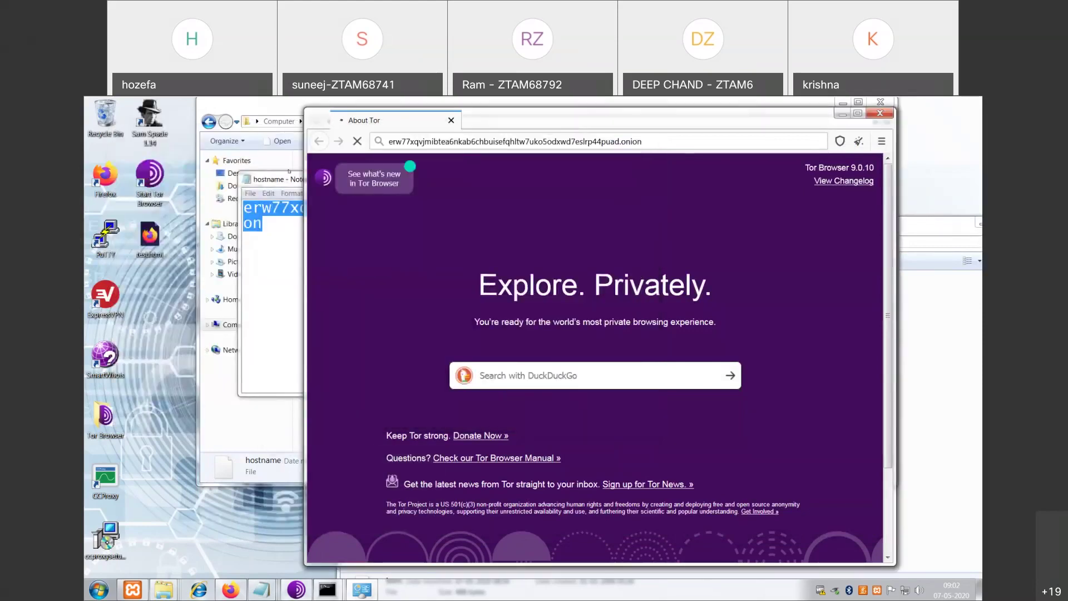
- Bring the hostname file in Notepad to the front, select its entire onion address, and minimize the virtual machine
left_click(289, 179)
left_click(268, 193)
left_click(478, 255)
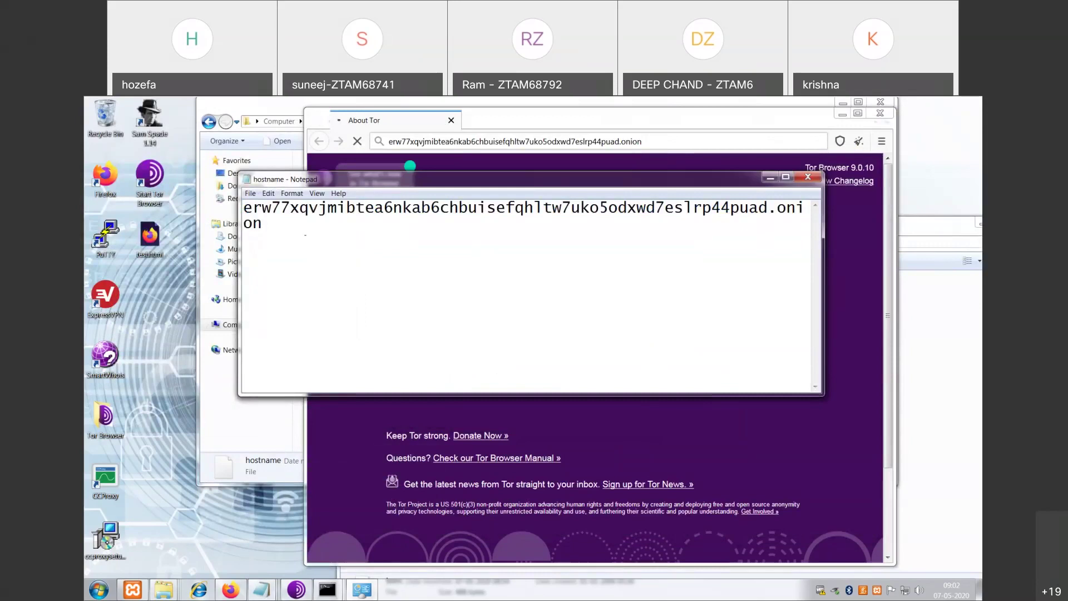
key("ctrl+a")
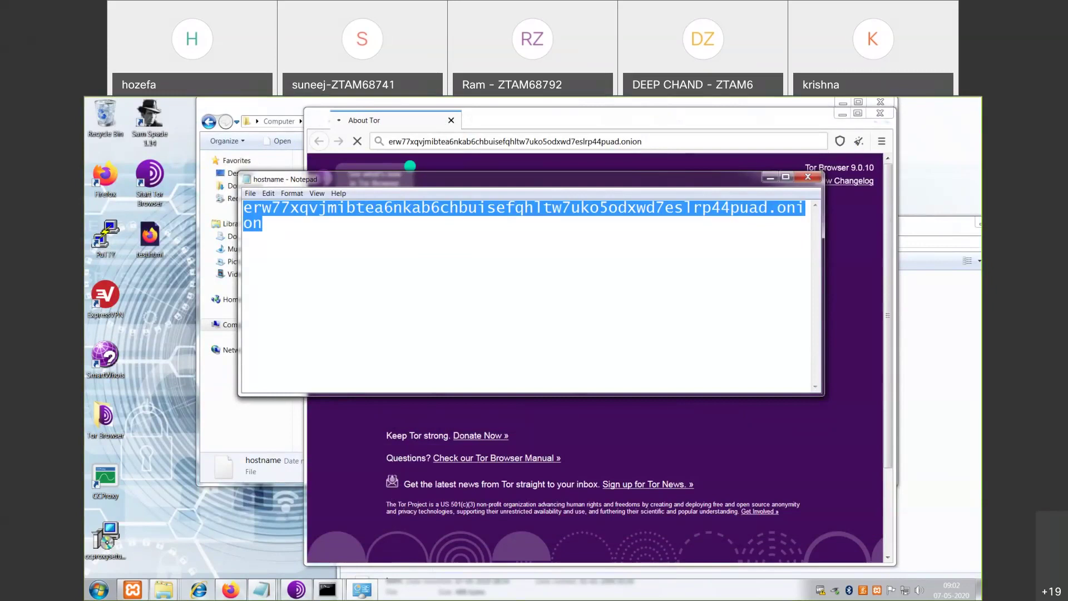
mouse_move(867, 100)
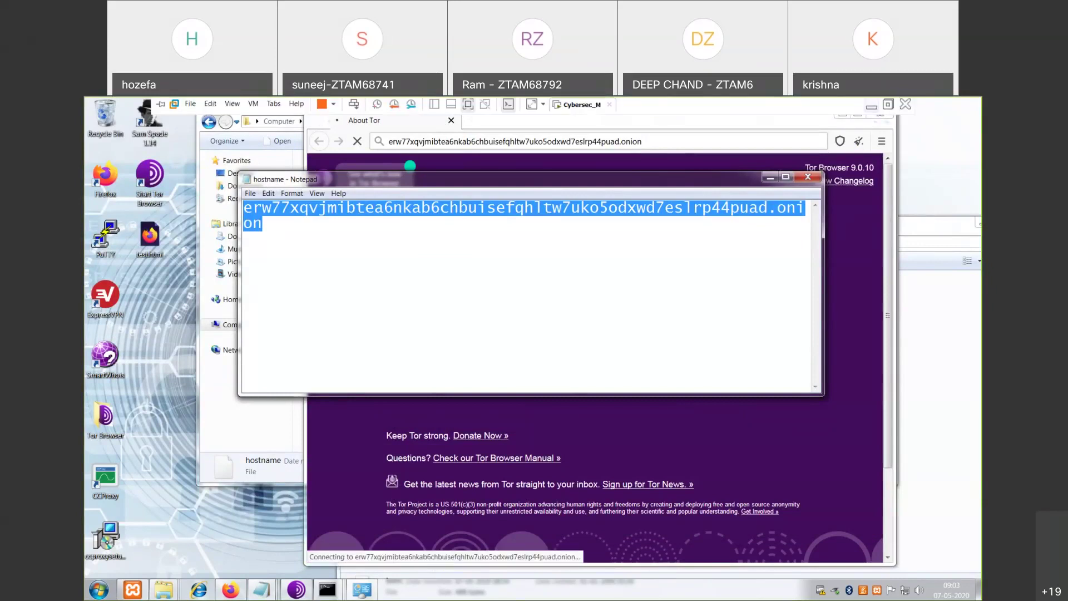
left_click(871, 105)
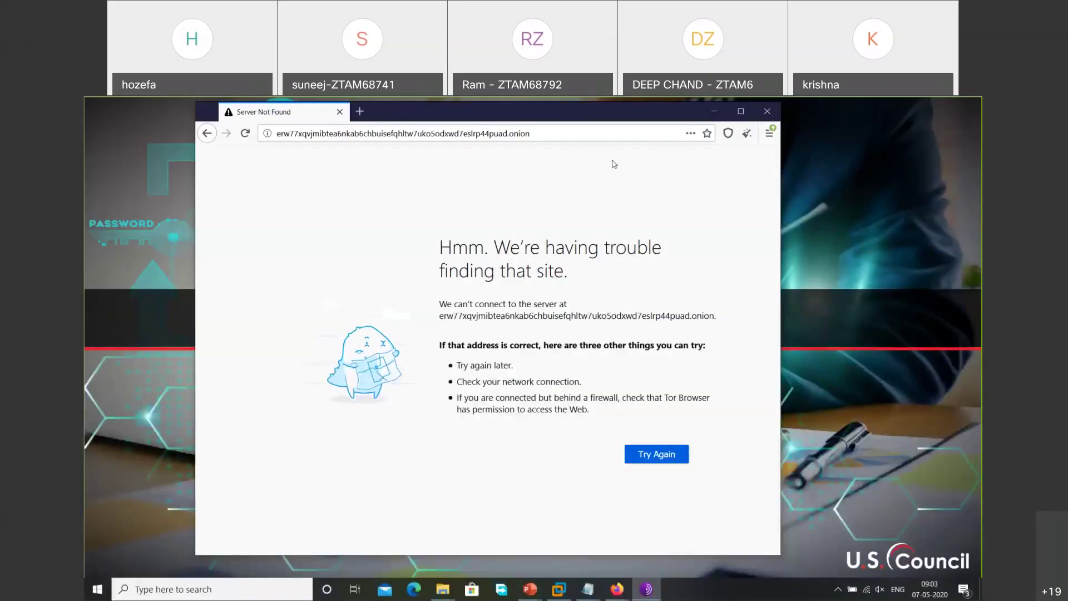
- Switch to Firefox on the host and load google.com in place of the Top 80+ Websites article
key("super+d")
mouse_move(617, 589)
left_click(556, 522)
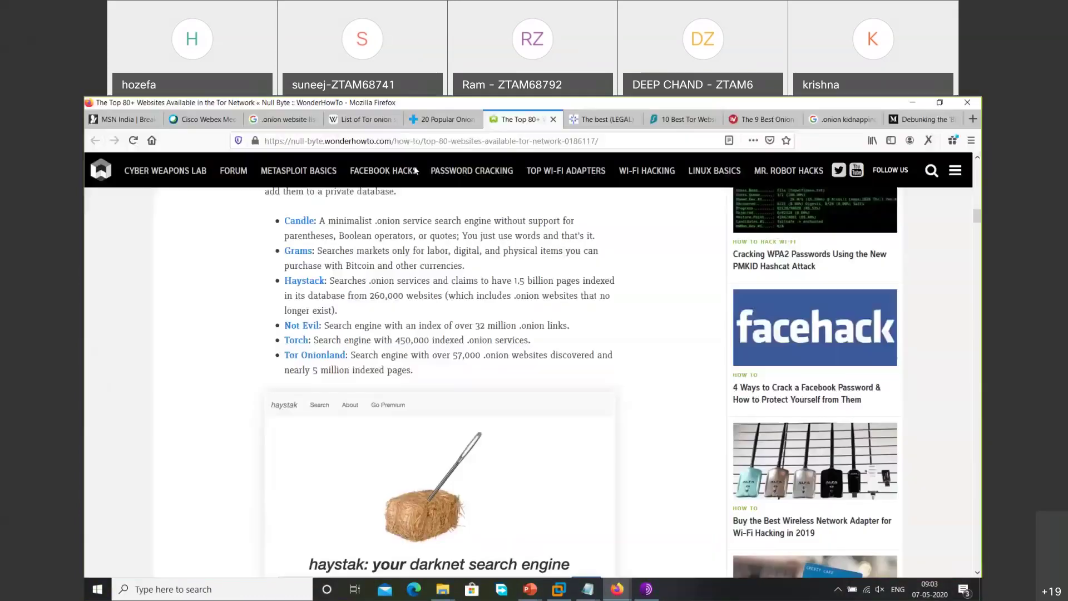
left_click(403, 141)
type("google.com/")
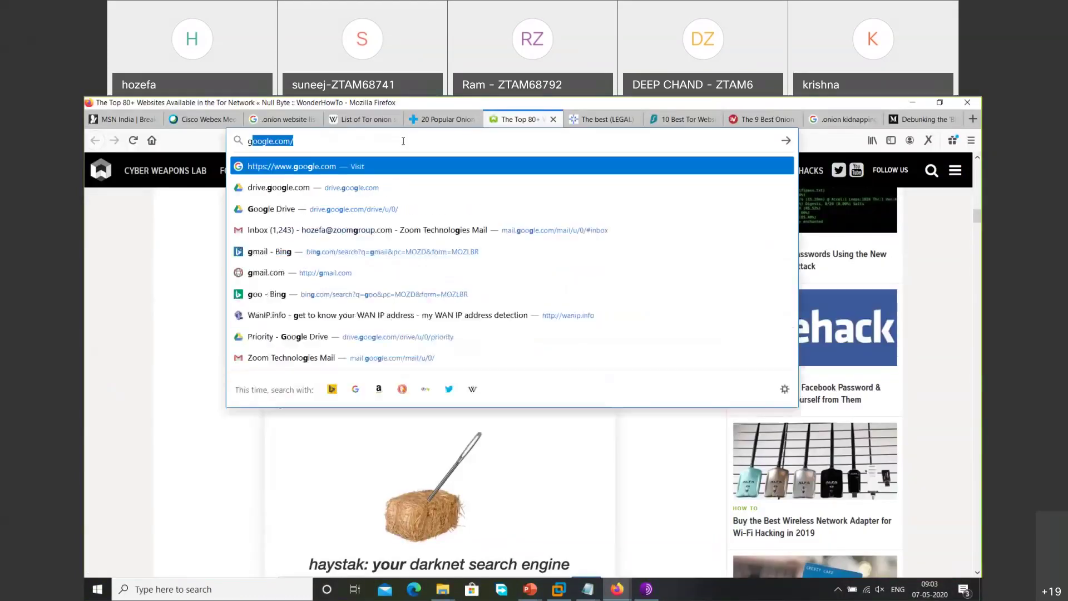
key("Return")
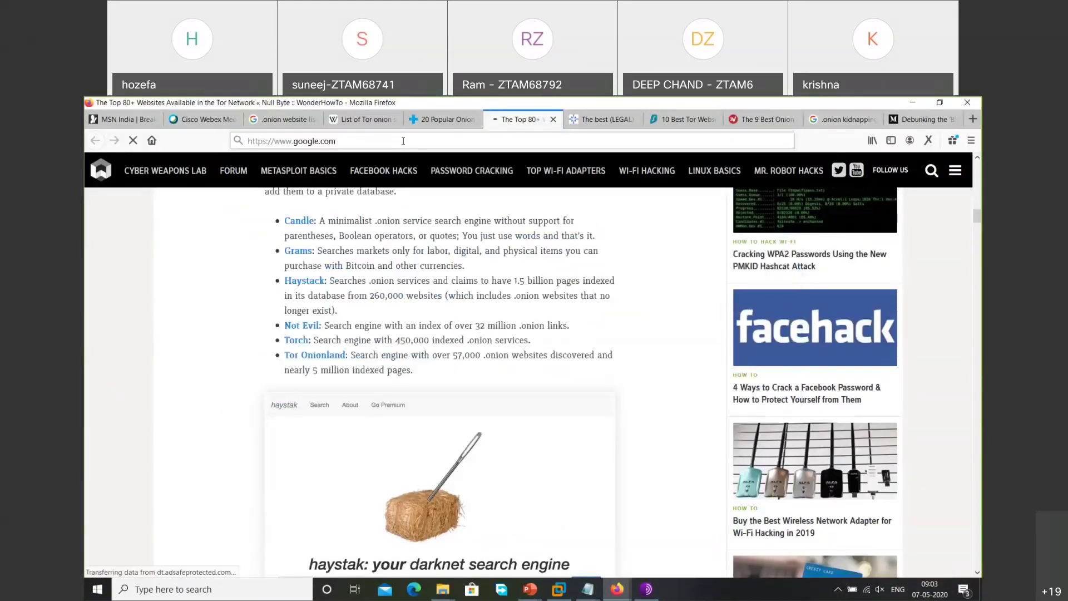
- Search Google for the suggested query "silk road dark web"
type("si")
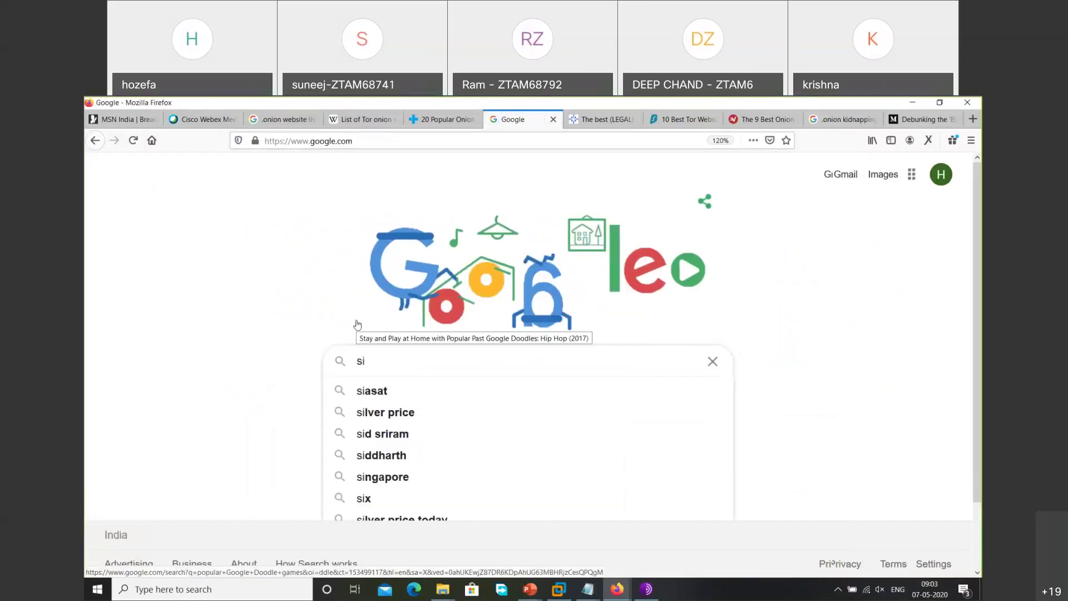
type("l")
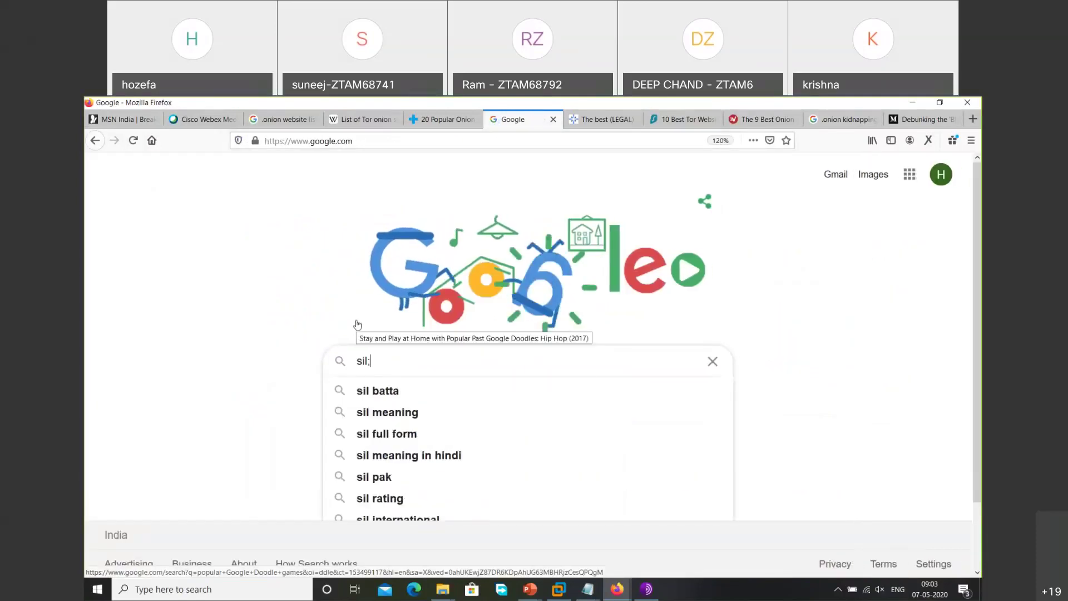
type(";kroad")
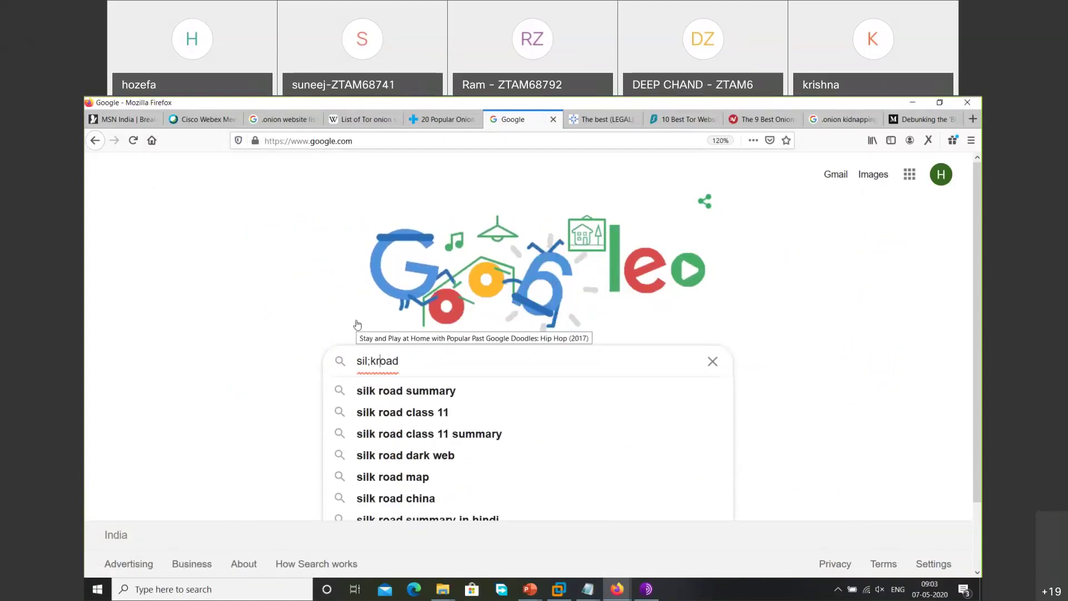
key("Left")
key("Left")
key("Left")
key("Left")
key("BackSpace")
key("Left")
key("BackSpace")
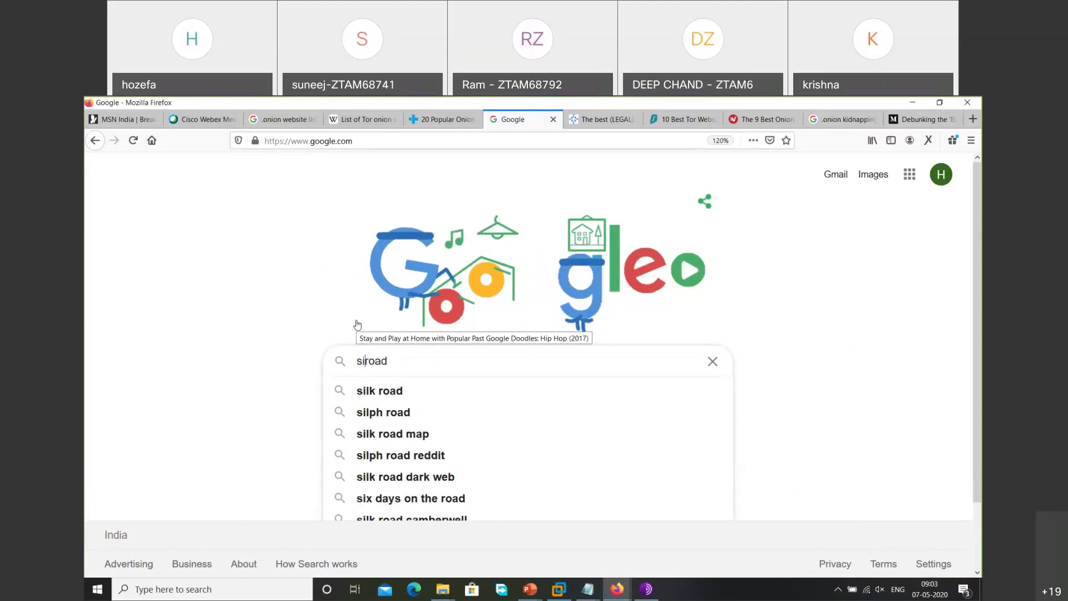
type("k")
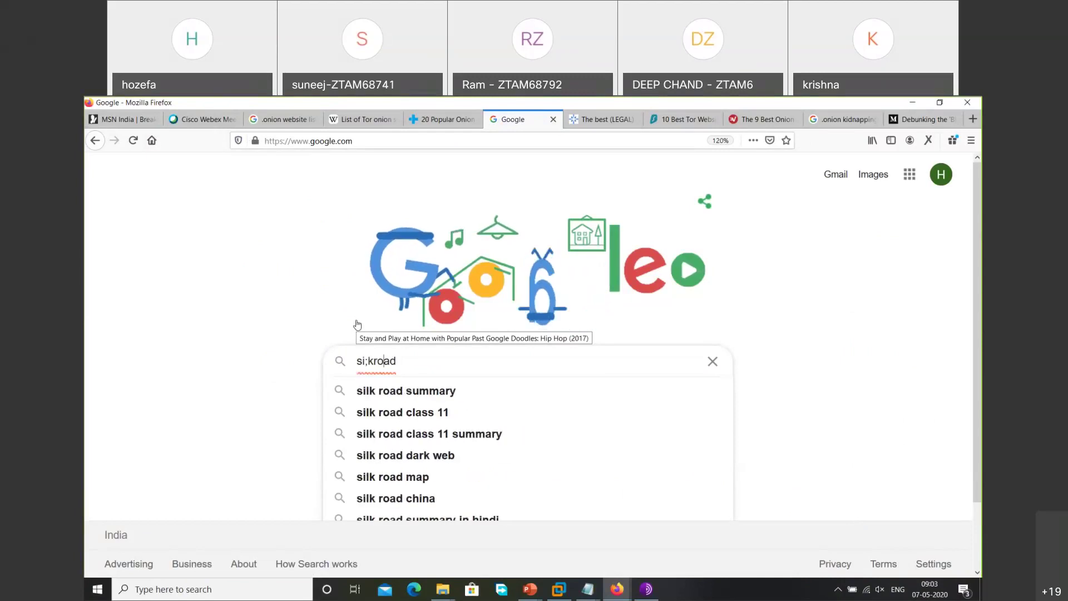
key("BackSpace")
key("BackSpace")
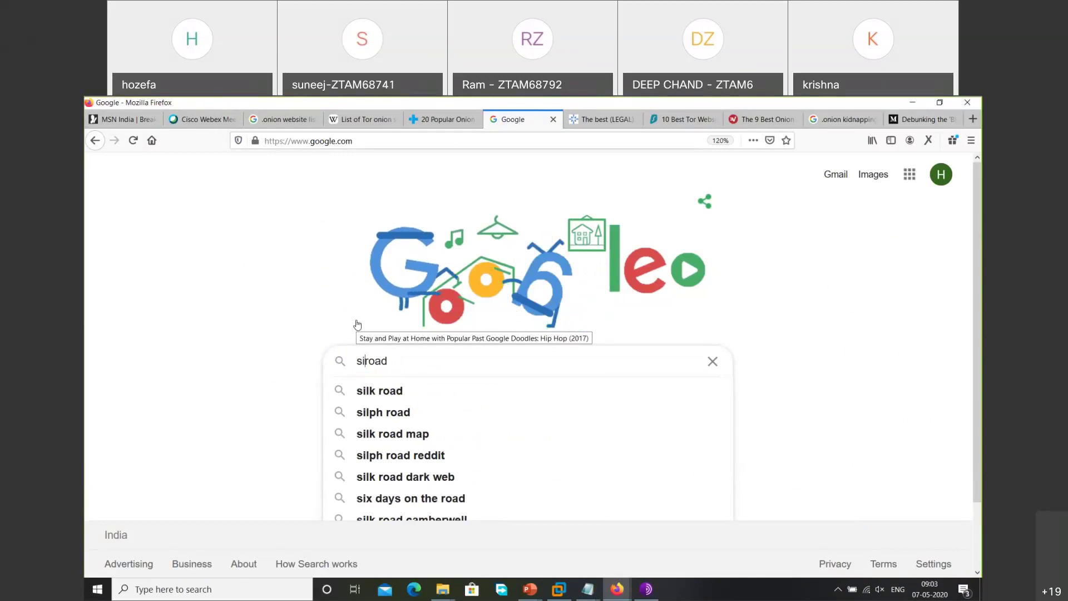
type("lk")
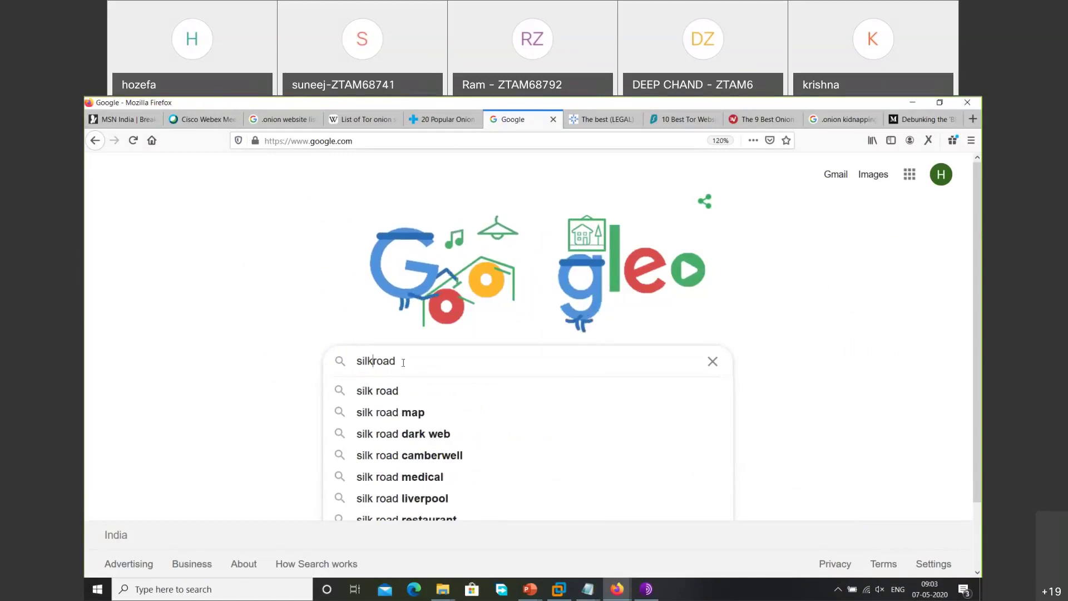
key("Down")
key("Down")
key("Down")
key("Return")
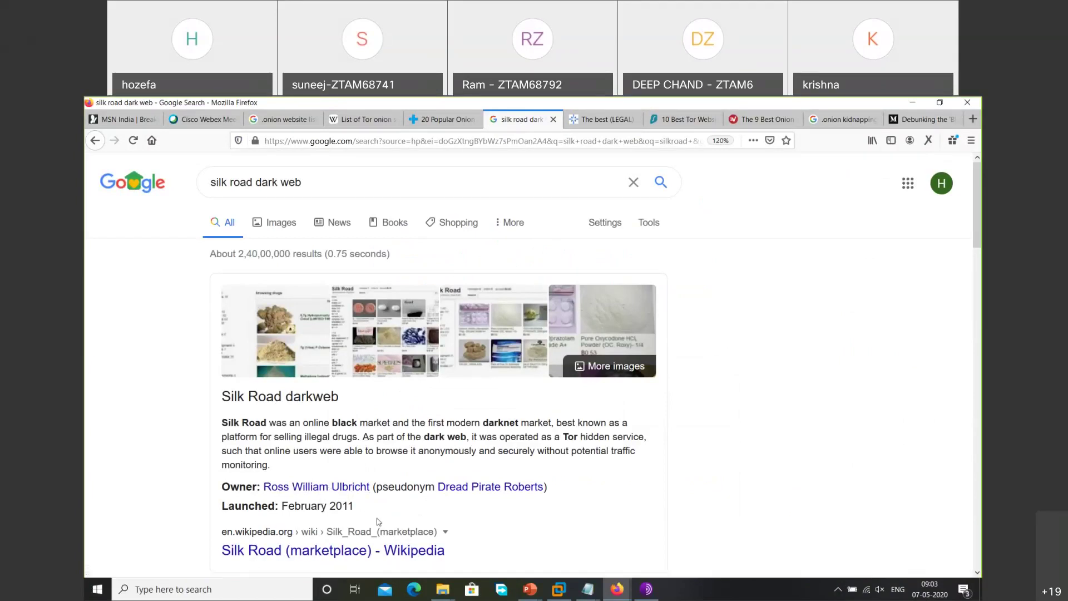
- Read through the Silk Road darkweb summary and its owner details in the search results
scroll(378, 522, "down", 2)
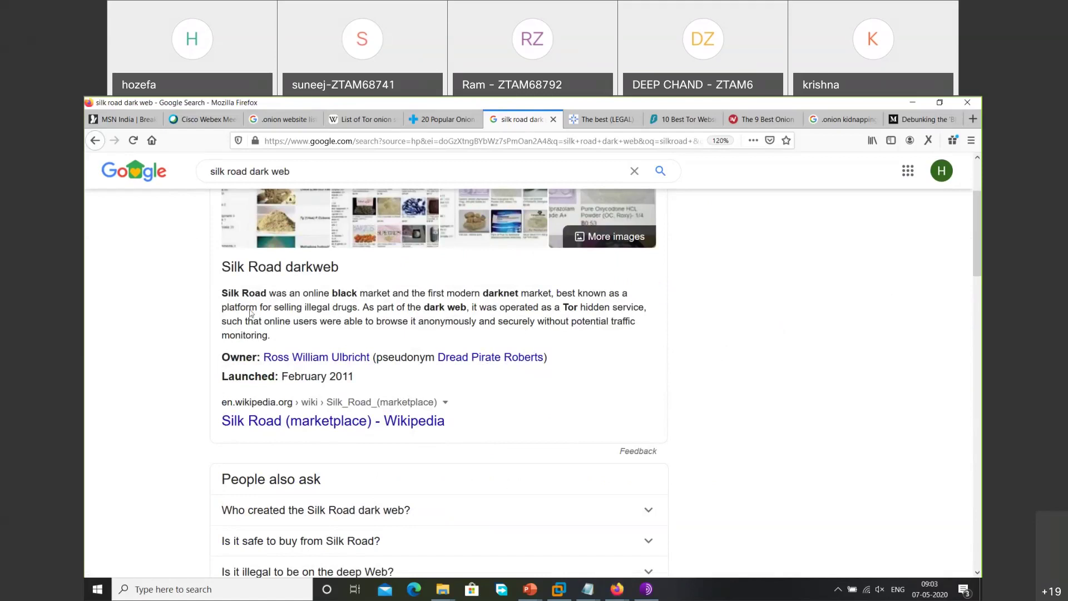
scroll(359, 349, "down", 2)
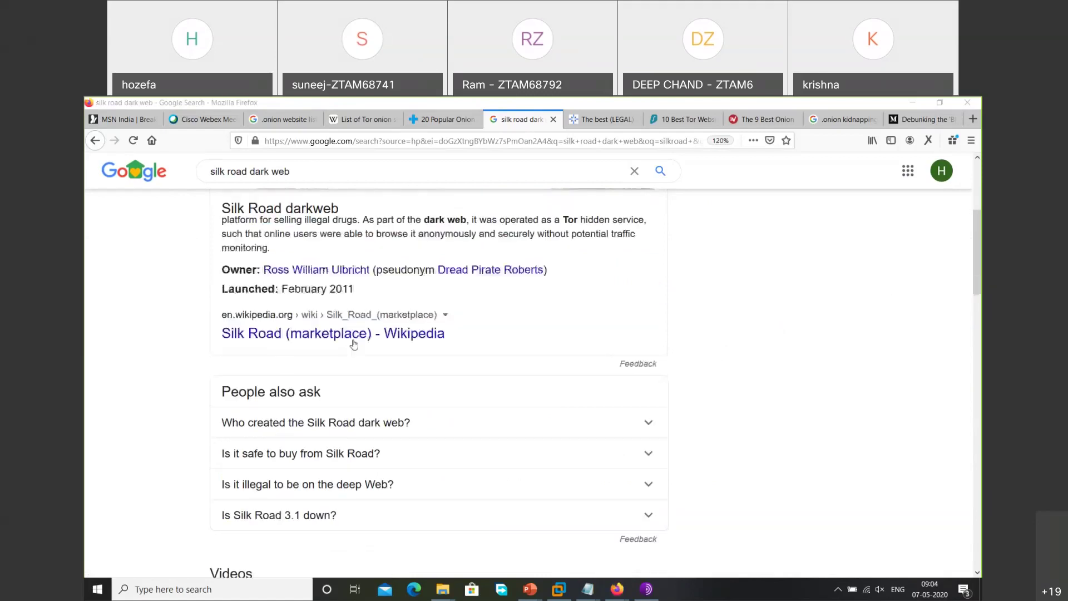
scroll(352, 344, "up", 2)
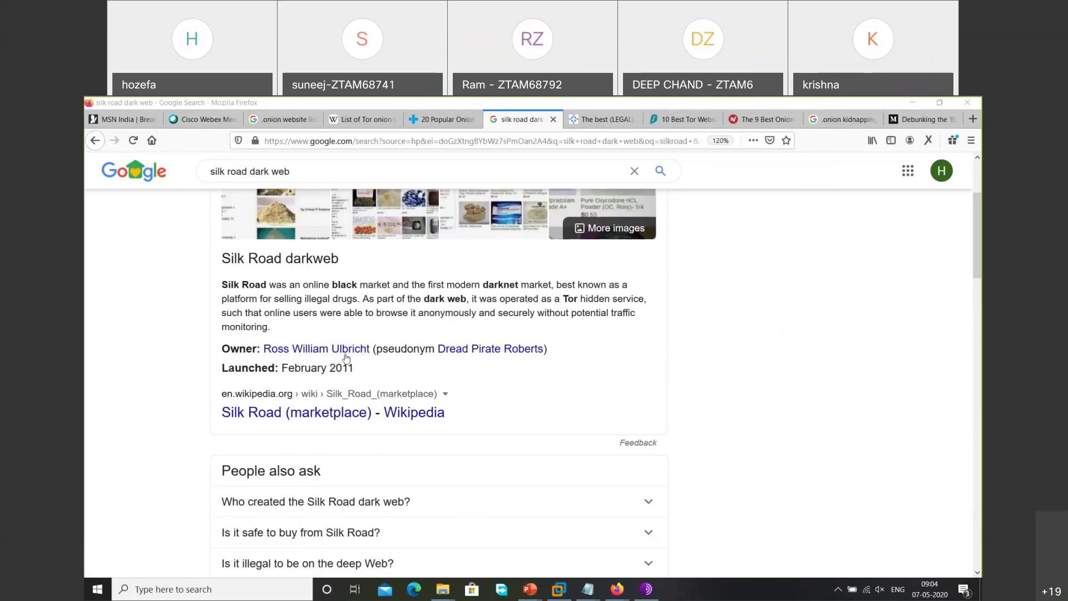
left_click(341, 352)
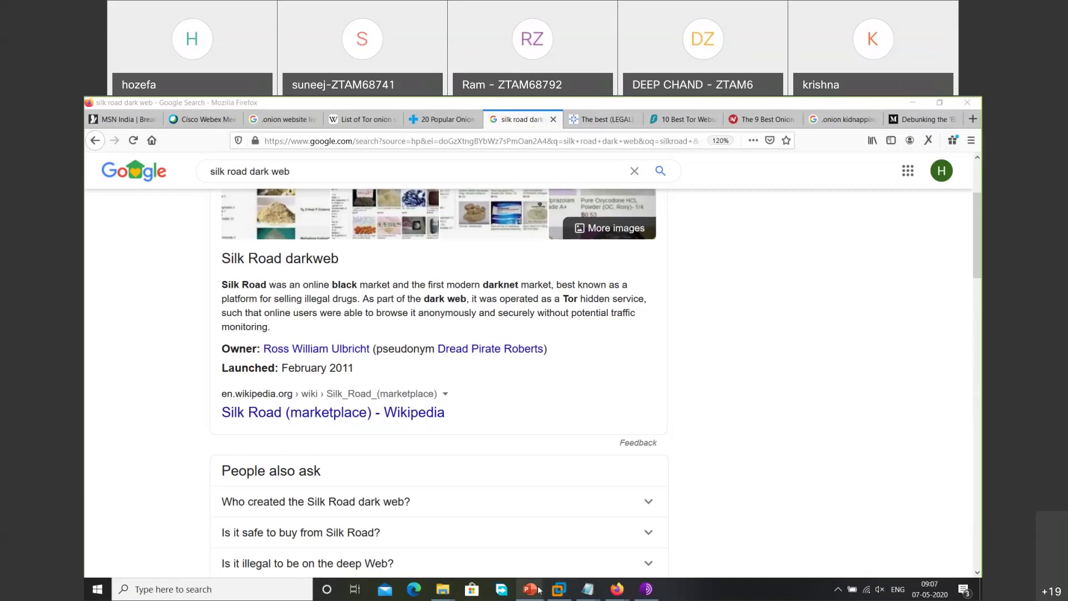
- Switch to the PowerPoint slide show and advance from the Dark Web title slide to "What is a TOR Network"
mouse_move(539, 591)
left_click(593, 538)
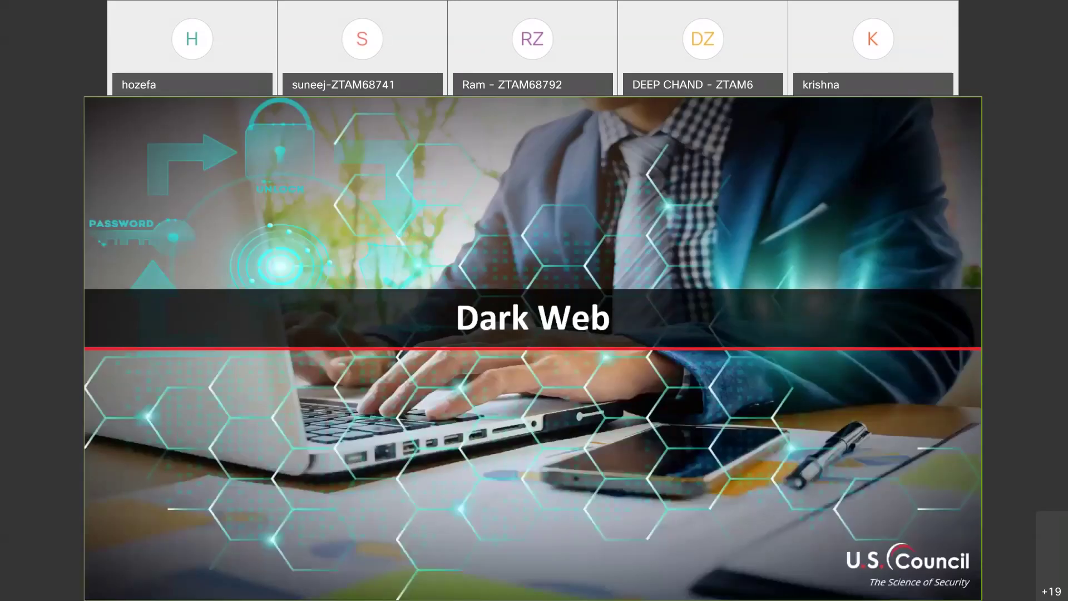
left_click(142, 422)
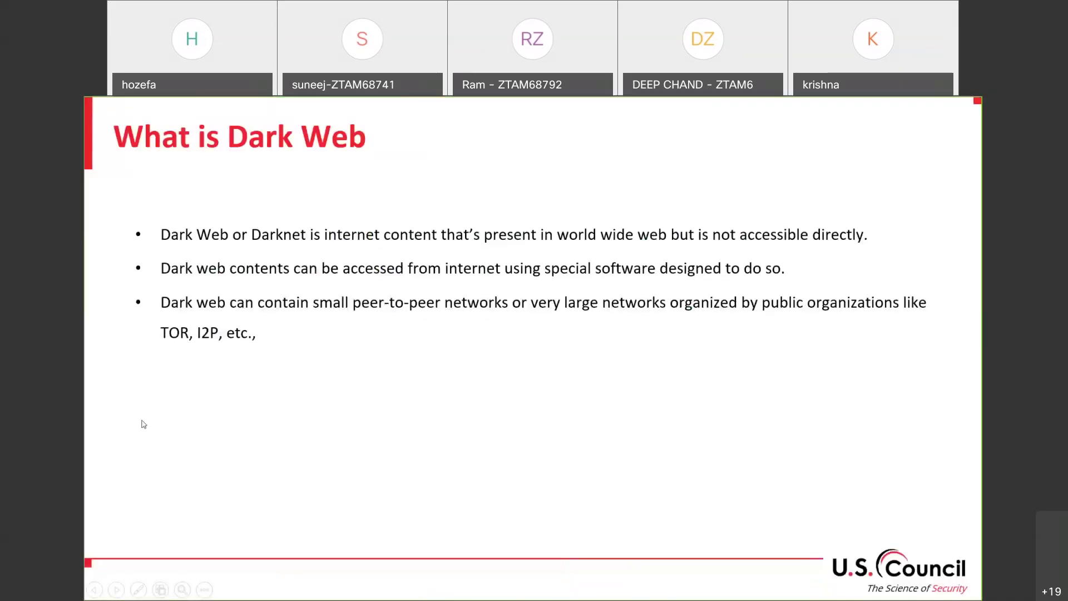
left_click(405, 351)
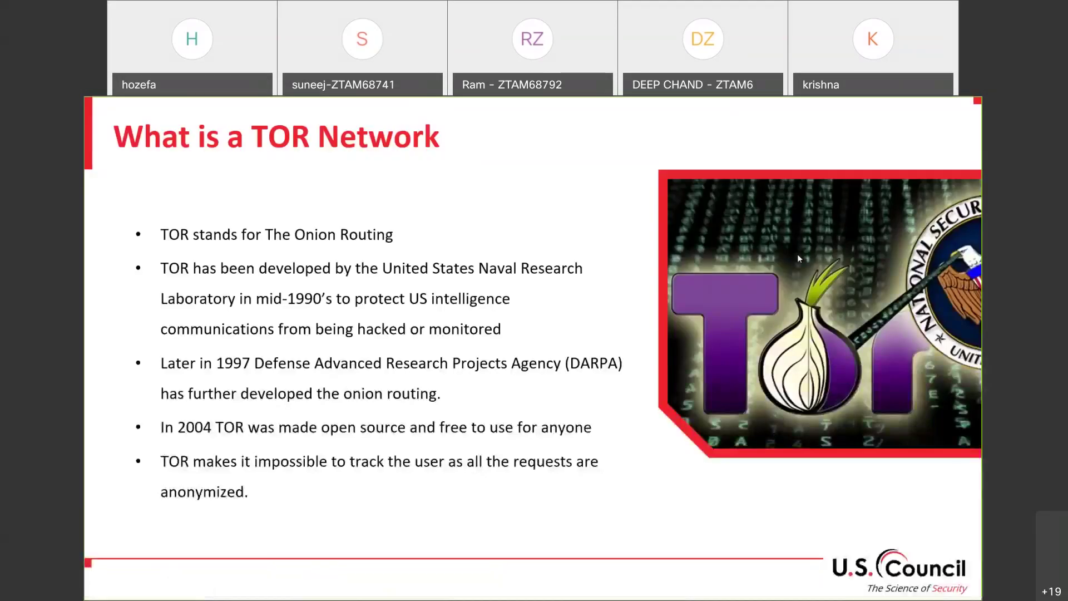